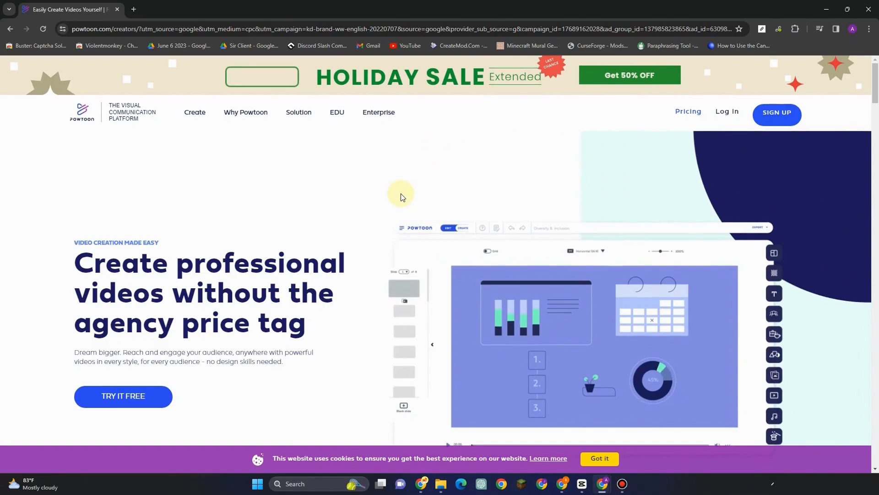
Look over the Powtoon homepage's introduction, the audience categories and the Why Powtoon overview
scroll(281, 224, down, 3)
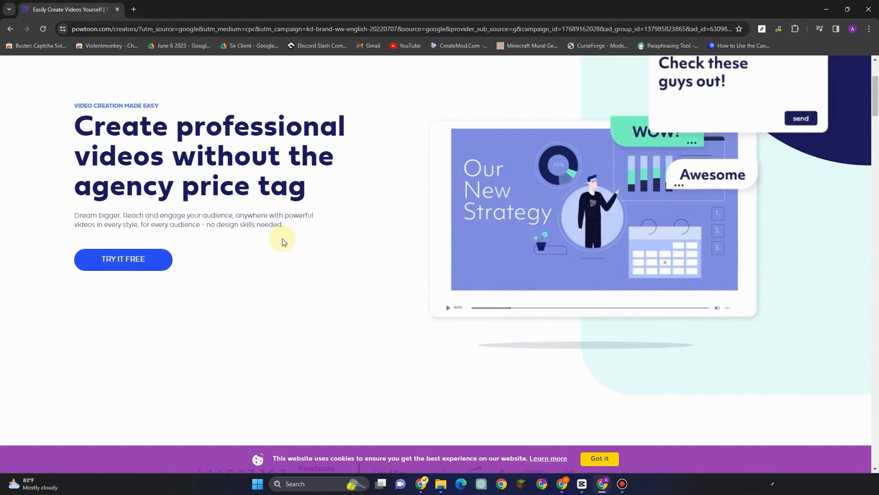
scroll(284, 241, down, 1)
scroll(284, 242, down, 1)
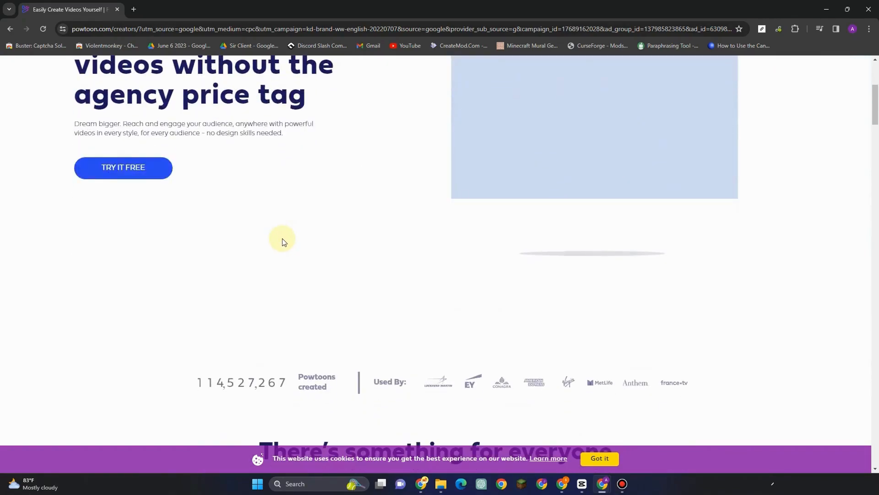
scroll(284, 242, down, 2)
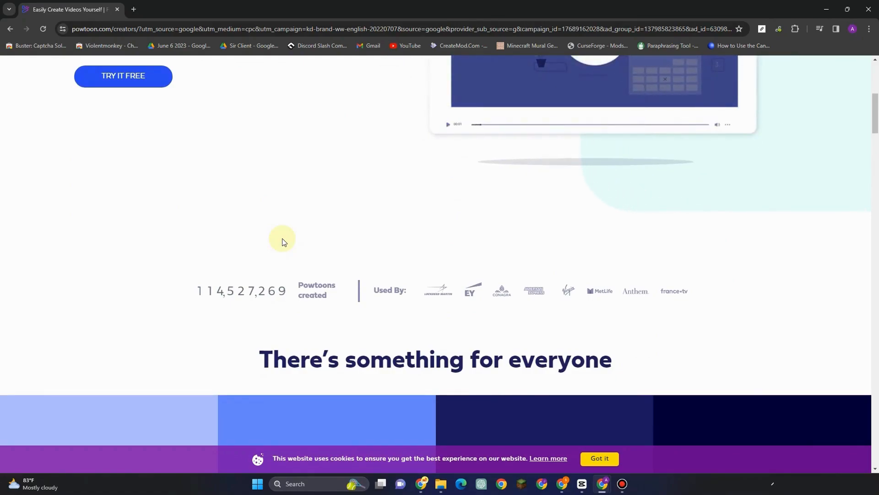
scroll(431, 233, down, 2)
scroll(431, 233, down, 5)
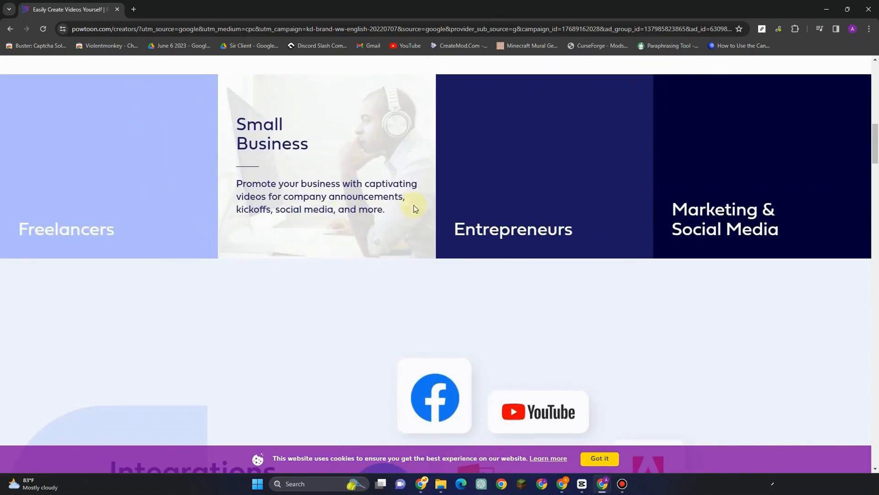
scroll(461, 202, up, 10)
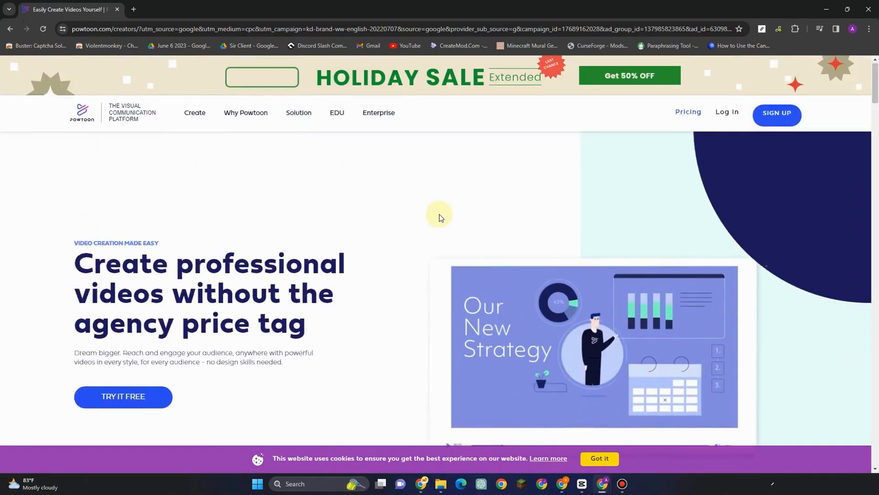
mouse_move(265, 139)
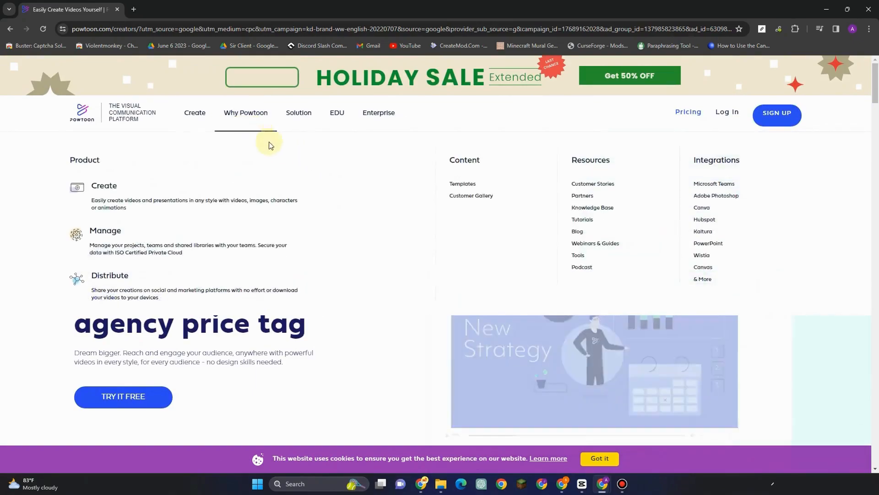
Read through the homepage's integrations, its five numbered feature sections and the customer testimonials
scroll(354, 255, down, 12)
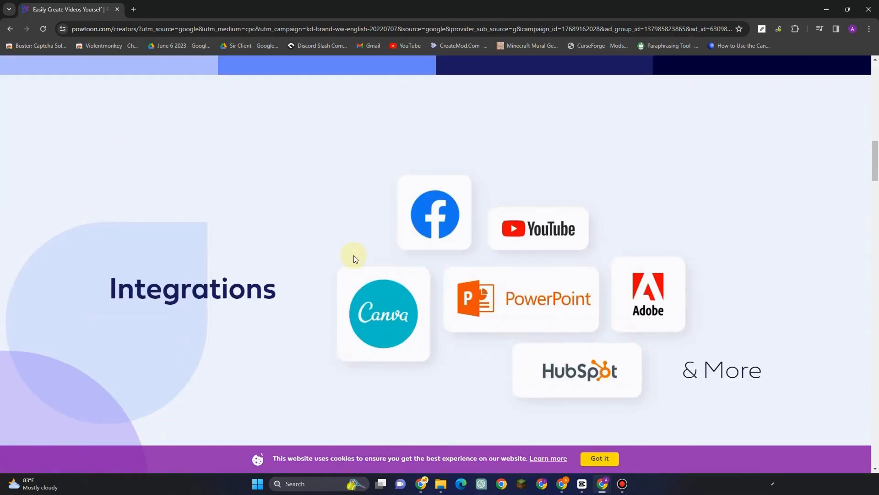
scroll(354, 254, down, 3)
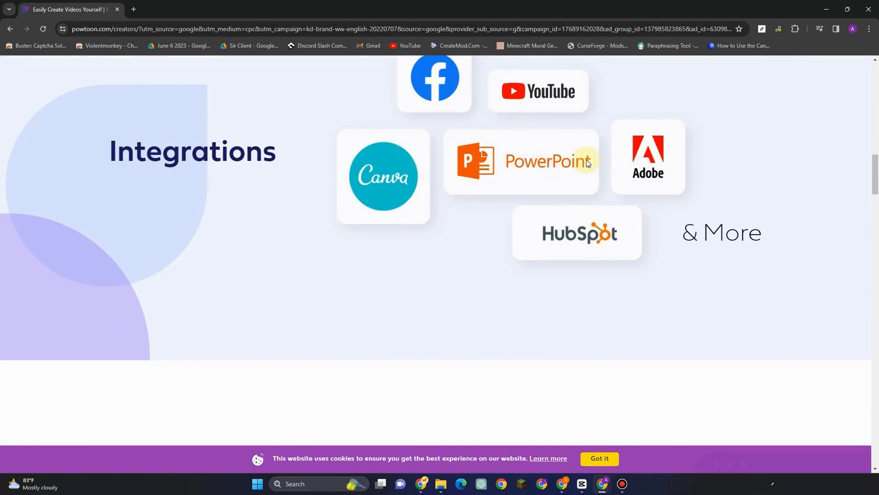
scroll(490, 224, down, 10)
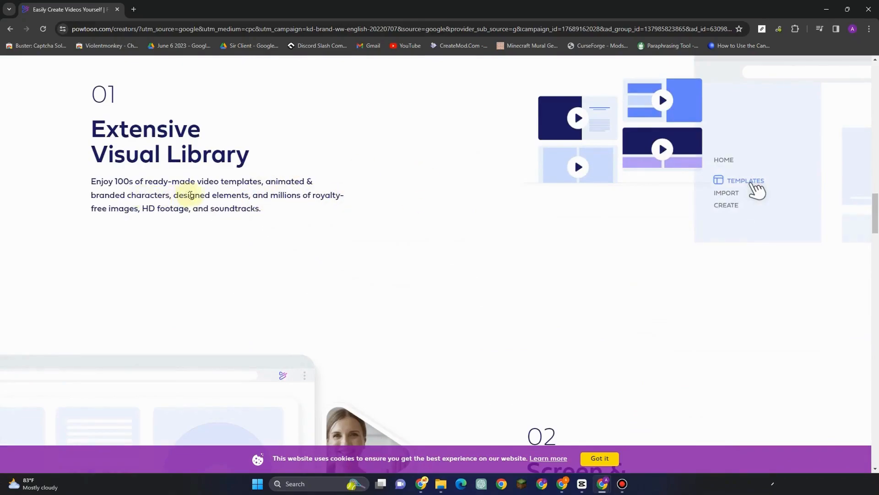
scroll(377, 218, down, 5)
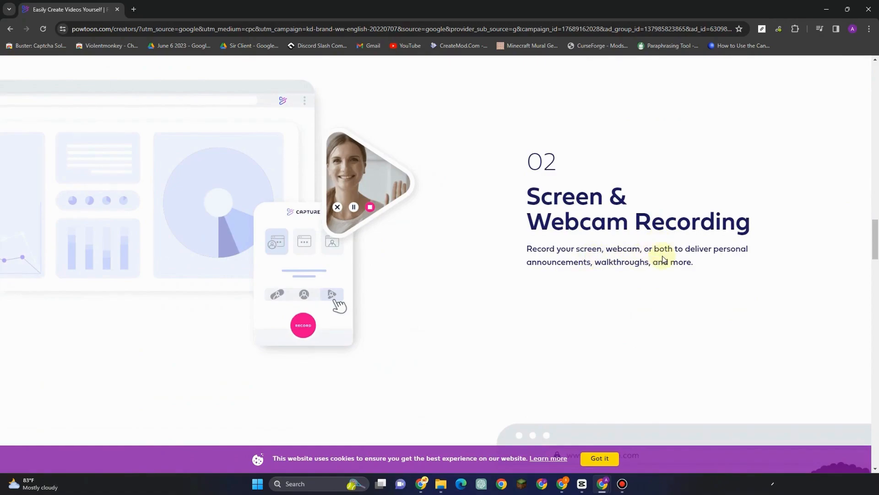
scroll(476, 266, down, 8)
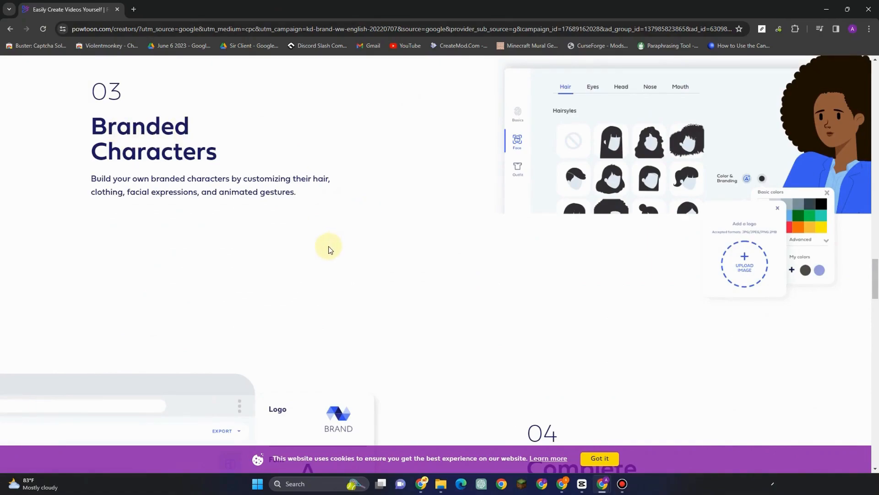
scroll(329, 250, down, 6)
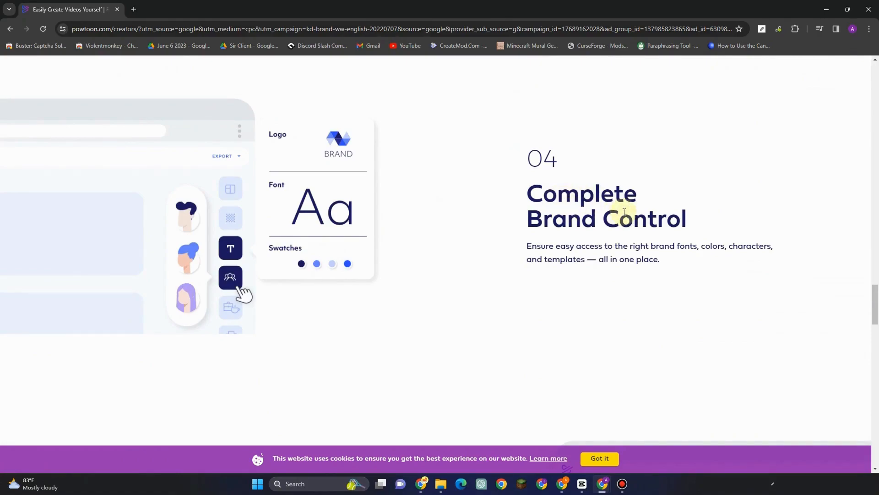
scroll(559, 253, down, 3)
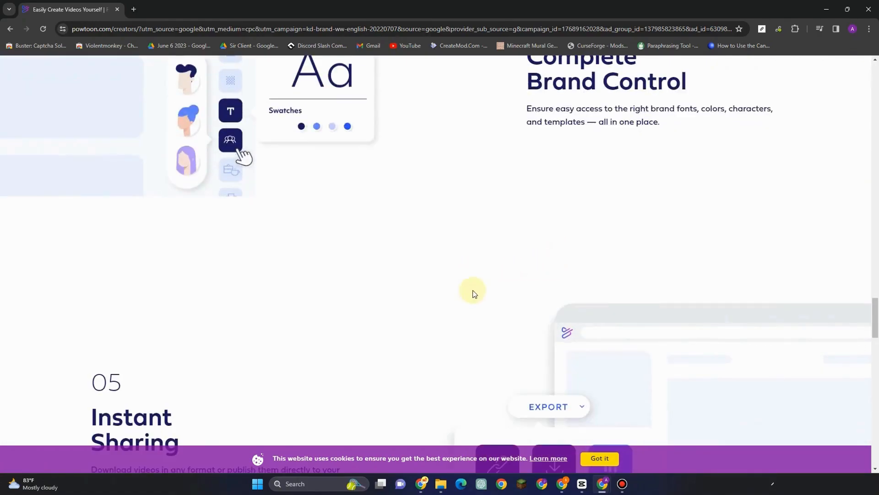
scroll(288, 357, down, 5)
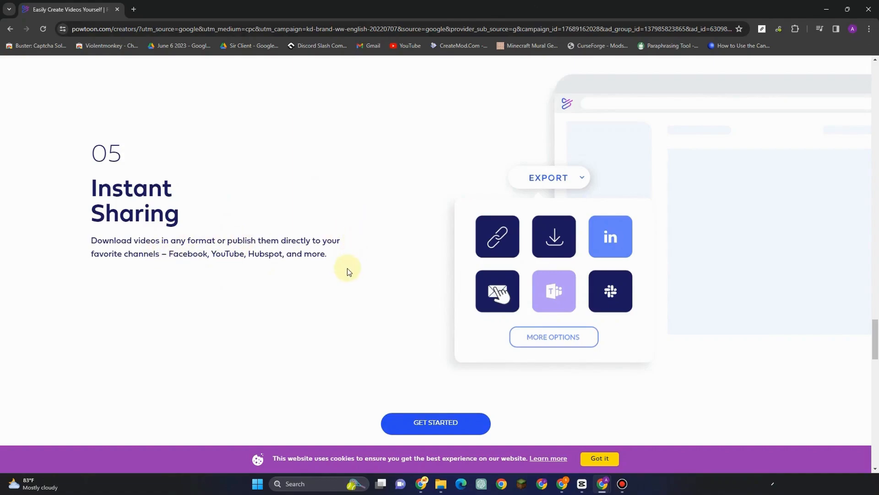
scroll(346, 269, down, 4)
scroll(347, 268, down, 4)
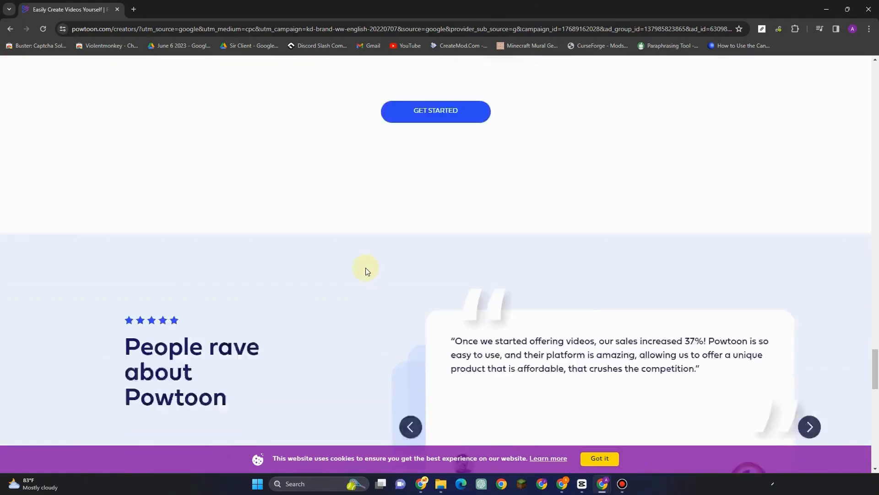
scroll(487, 308, down, 5)
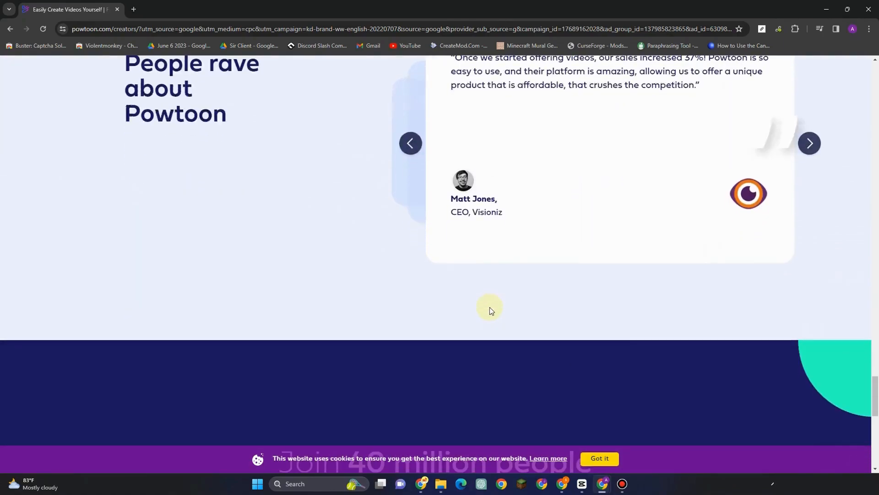
scroll(490, 307, up, 2)
scroll(431, 333, up, 20)
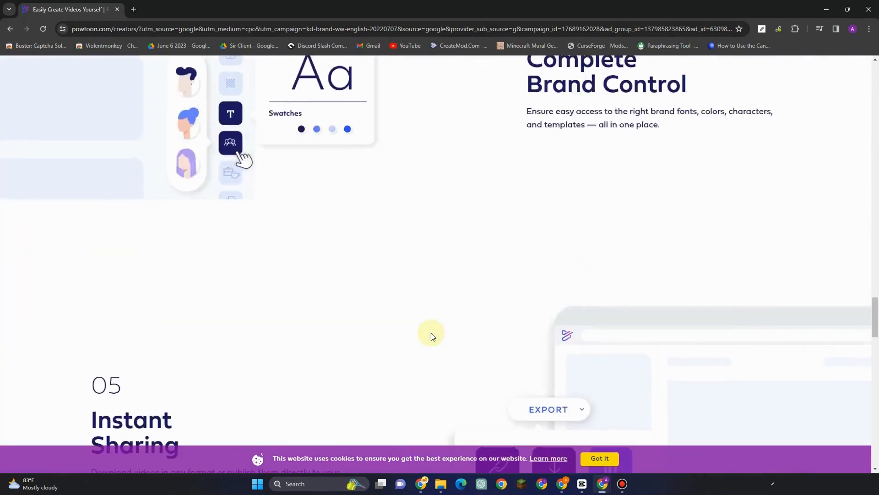
scroll(425, 325, up, 20)
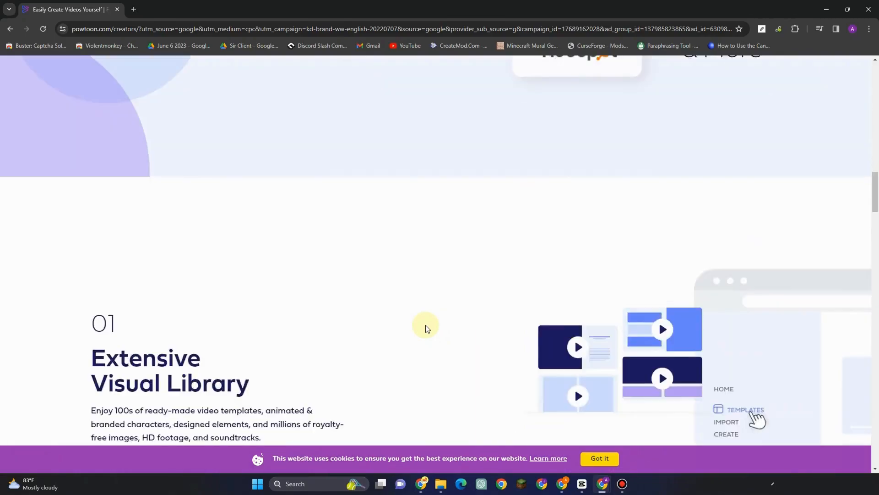
scroll(392, 272, up, 10)
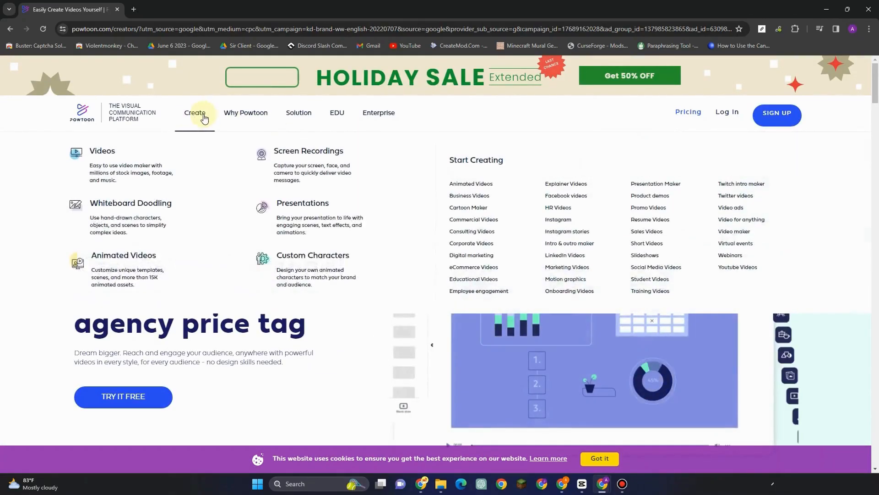
Open Powtoon's Pricing page in a new tab and switch to that tab
mouse_move(236, 118)
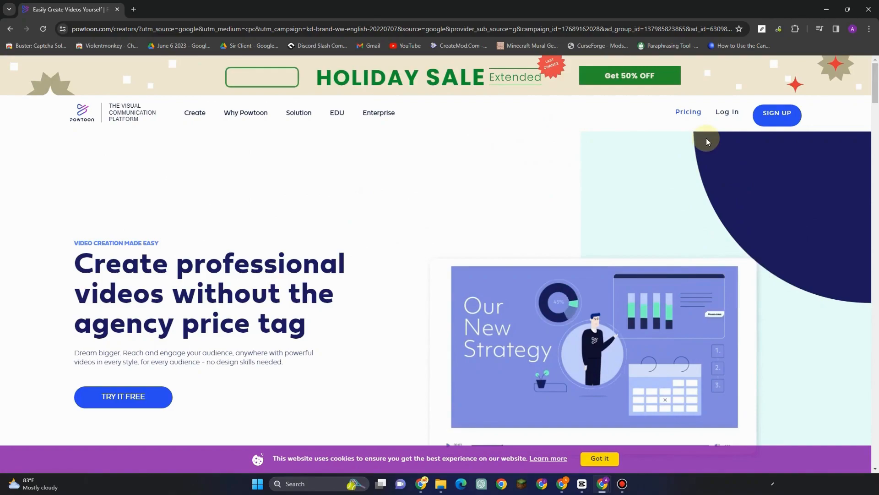
right_click(692, 115)
click(700, 120)
click(167, 8)
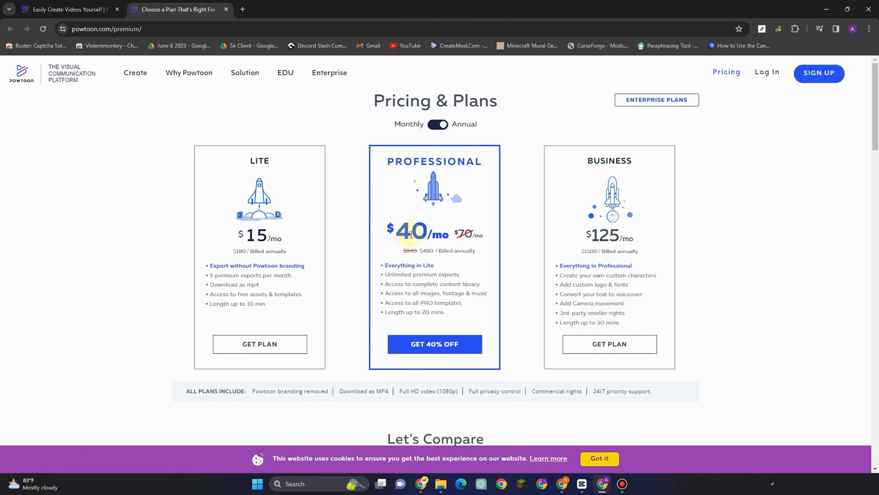
Examine the Lite, Professional and Business plan offers and the first feature rows of the plan comparison table
scroll(508, 343, down, 5)
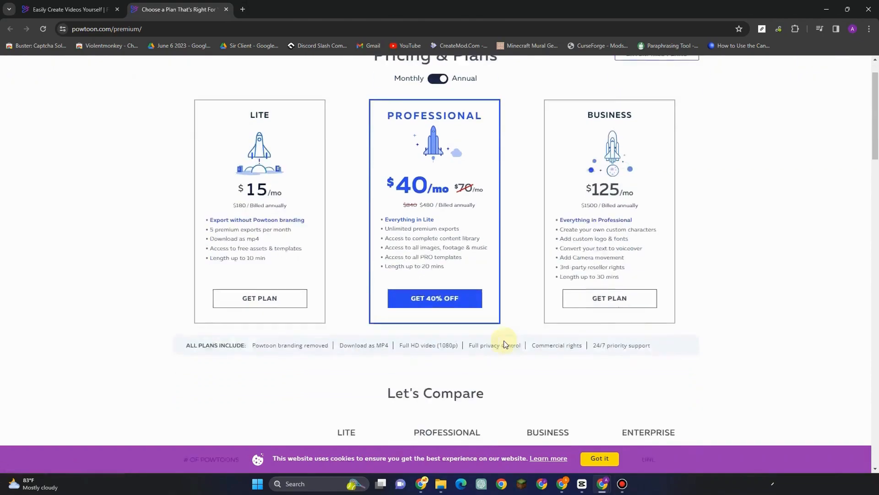
right_click(415, 269)
click(367, 245)
scroll(369, 254, down, 1)
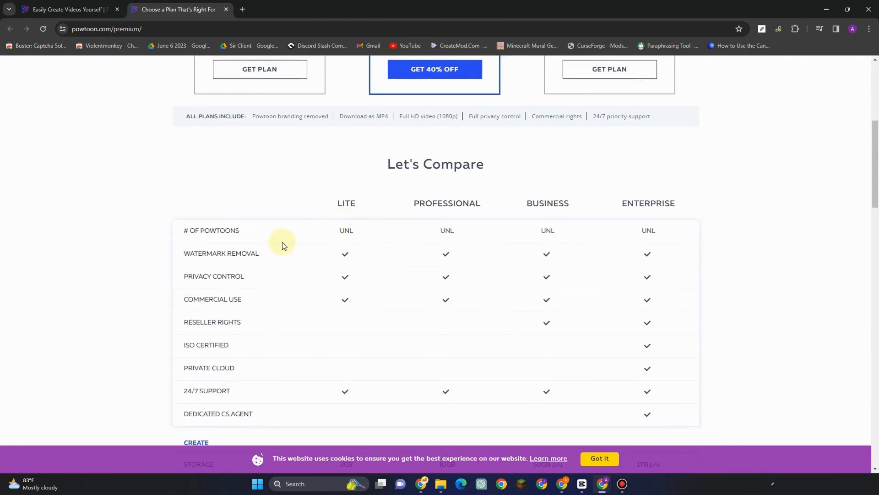
scroll(345, 173, down, 2)
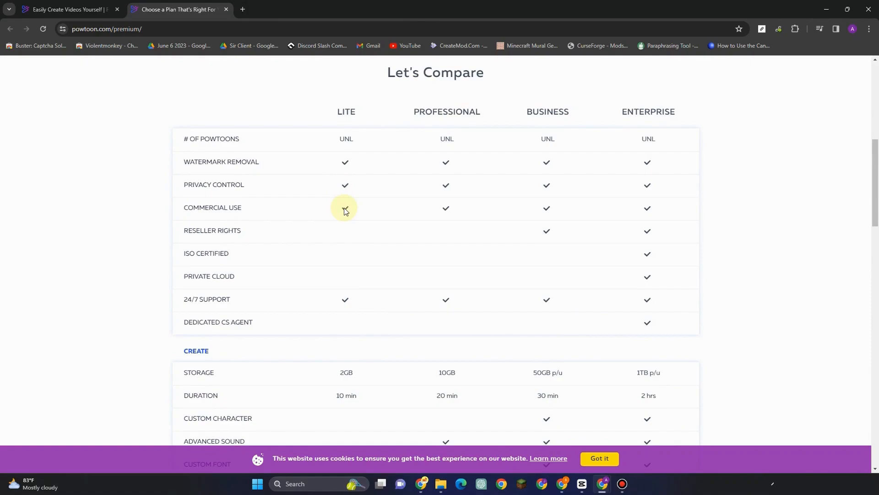
scroll(350, 312, down, 1)
scroll(352, 319, down, 3)
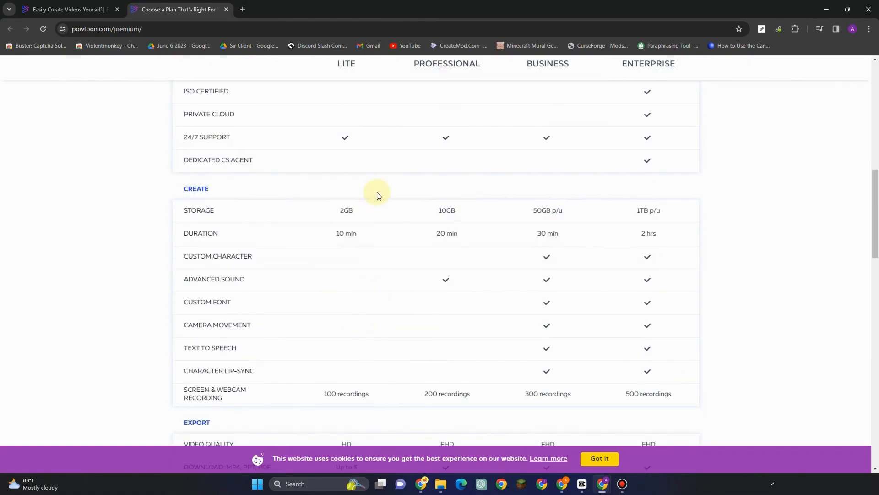
Compare the Professional, Business and Enterprise plans across the general, Create, Export and Manage feature groups
scroll(440, 201, up, 4)
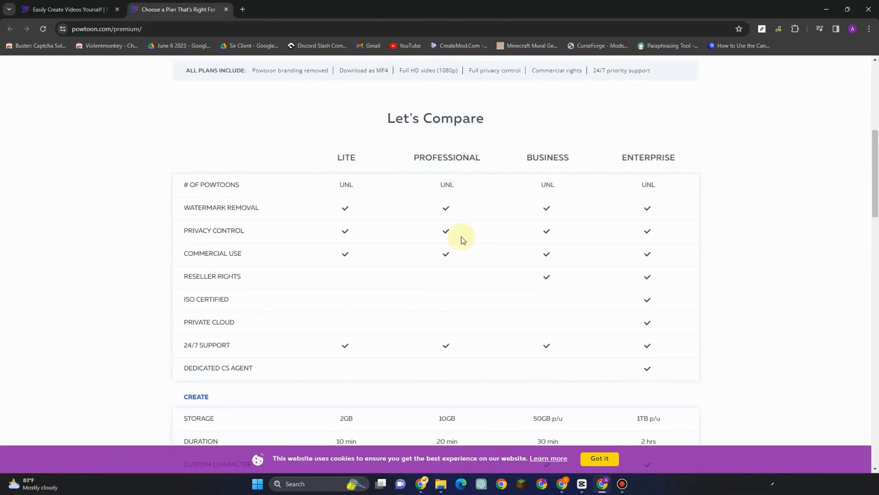
scroll(461, 237, down, 1)
scroll(461, 236, down, 3)
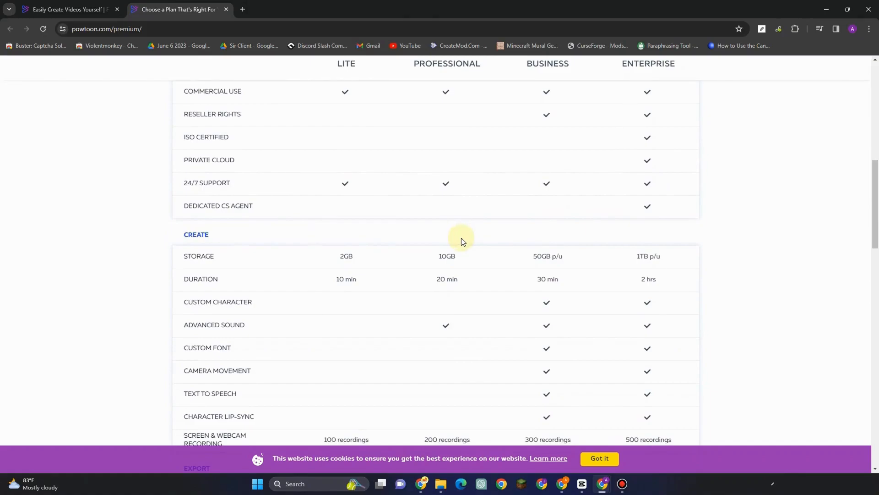
scroll(461, 238, down, 2)
scroll(481, 252, down, 4)
scroll(541, 256, up, 6)
scroll(538, 258, up, 3)
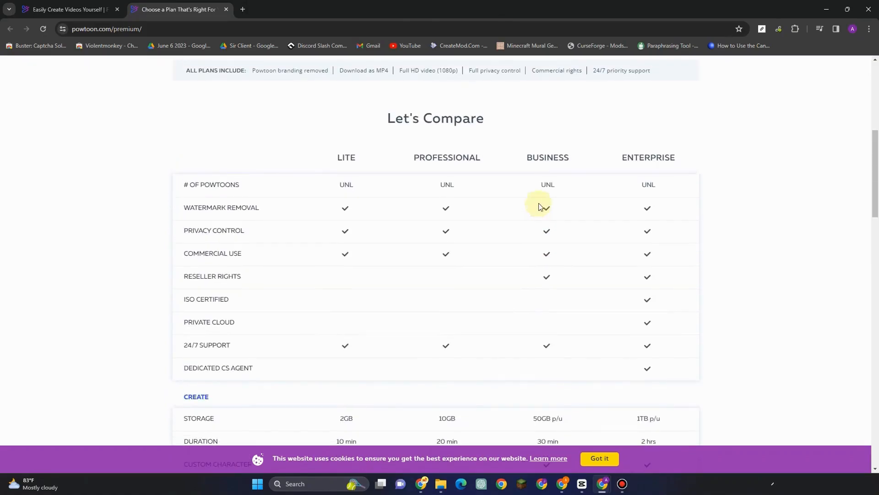
scroll(602, 193, down, 2)
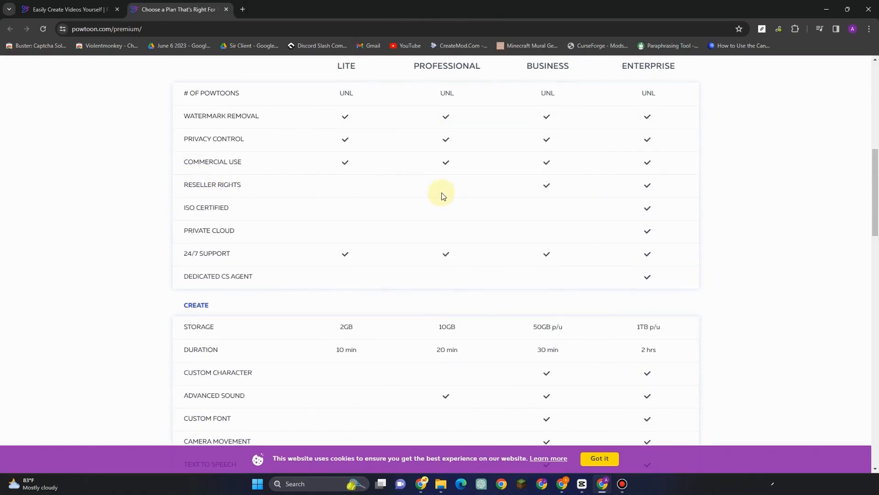
scroll(433, 191, down, 4)
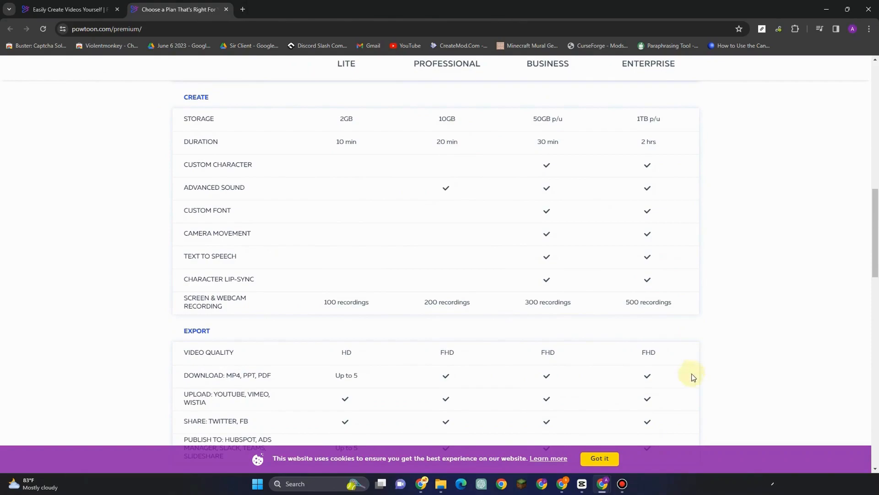
scroll(662, 356, down, 10)
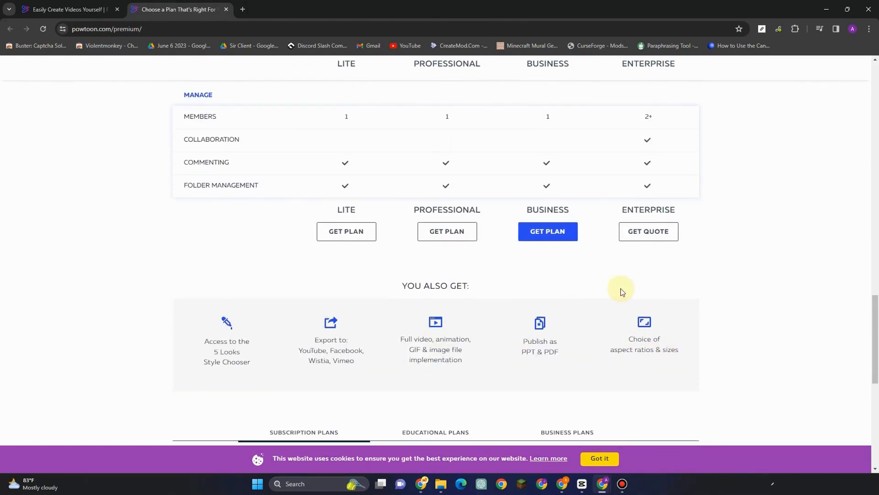
scroll(427, 327, up, 14)
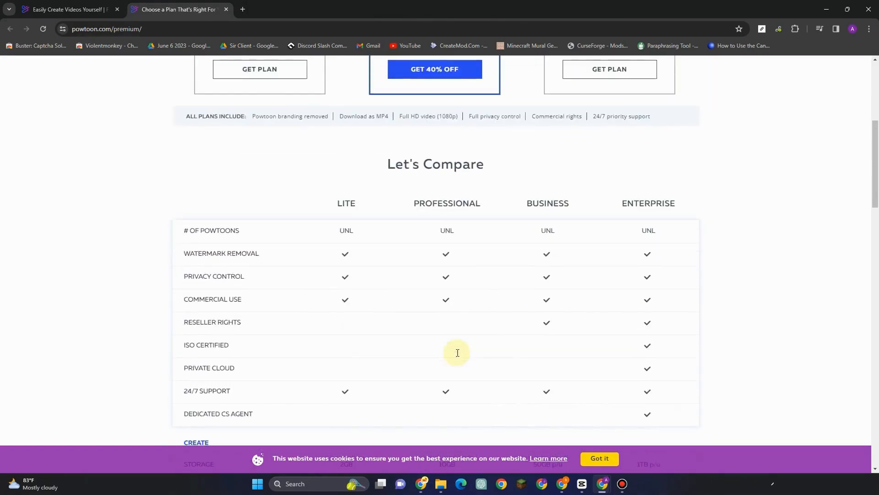
Go to the Powtoon account sign-up page and show the additional sign-up providers
scroll(458, 353, up, 6)
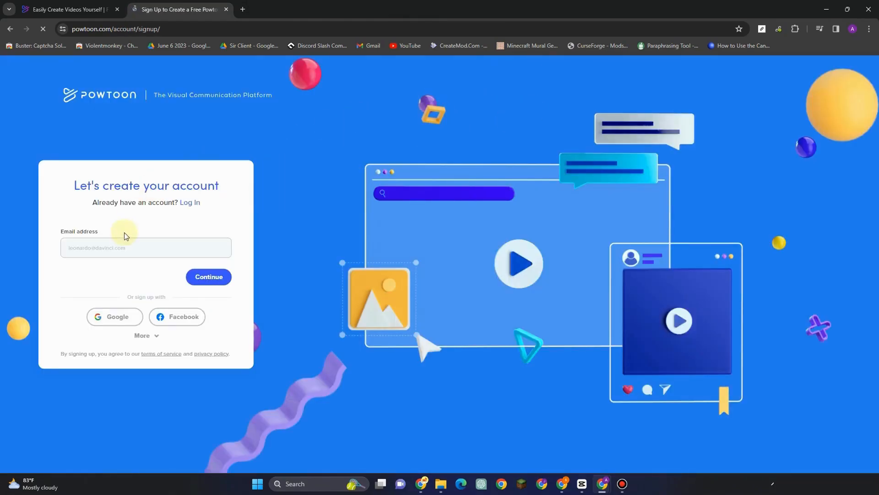
click(124, 252)
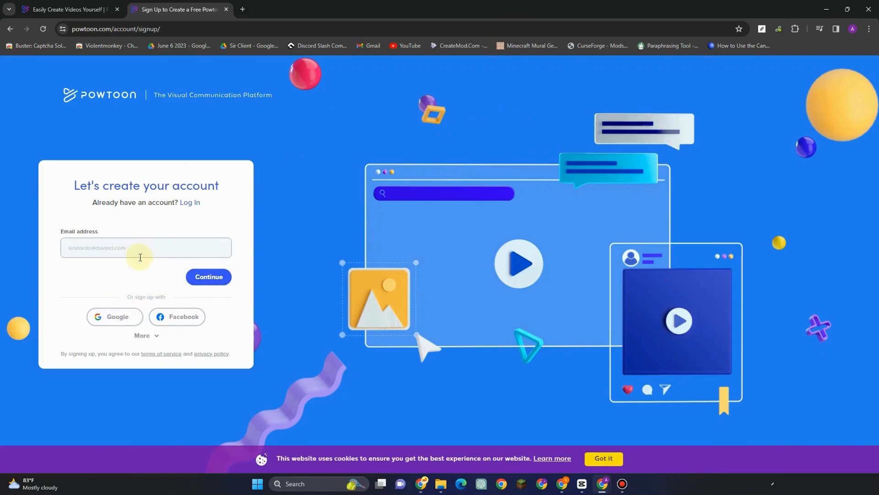
click(142, 336)
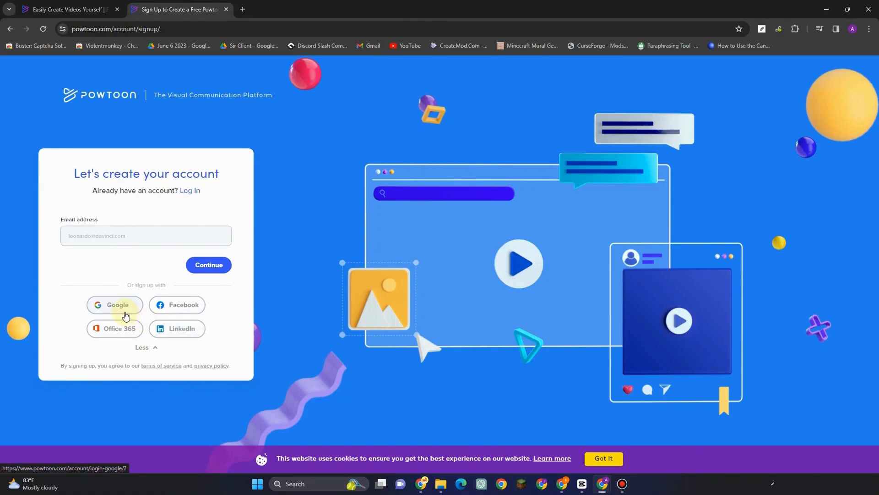
Sign up with the Google account and start the onboarding personalization questions
click(123, 312)
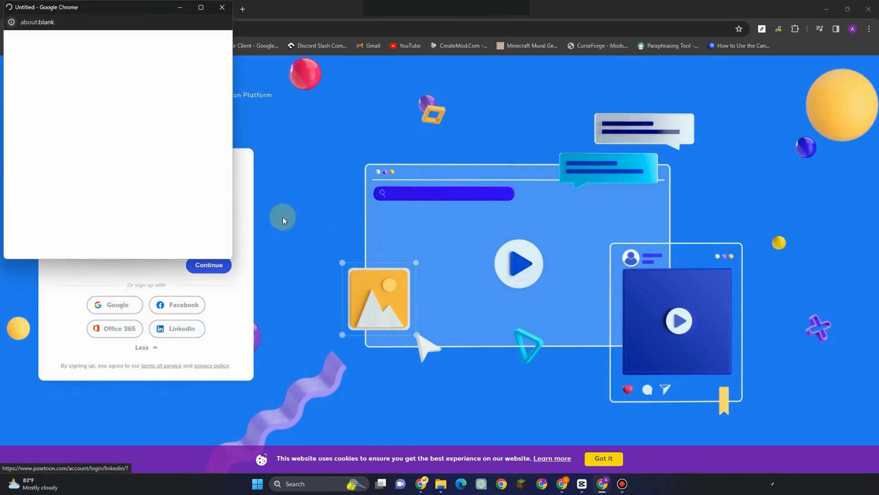
click(117, 150)
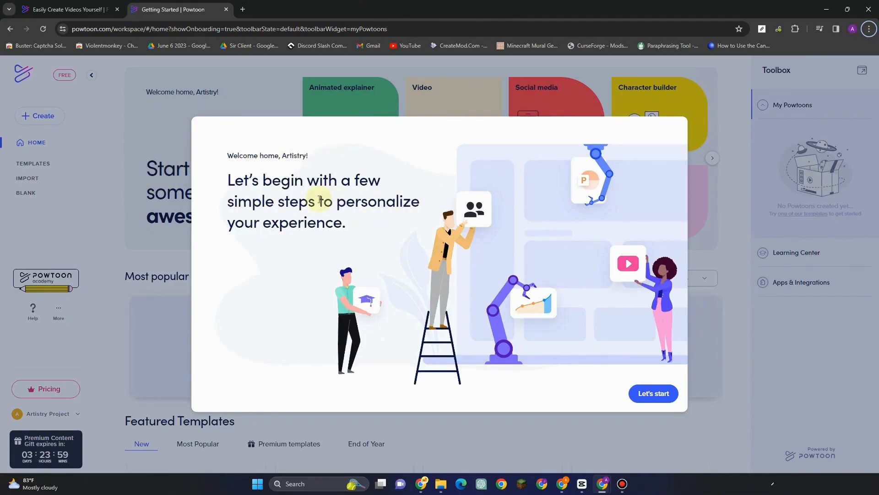
click(648, 396)
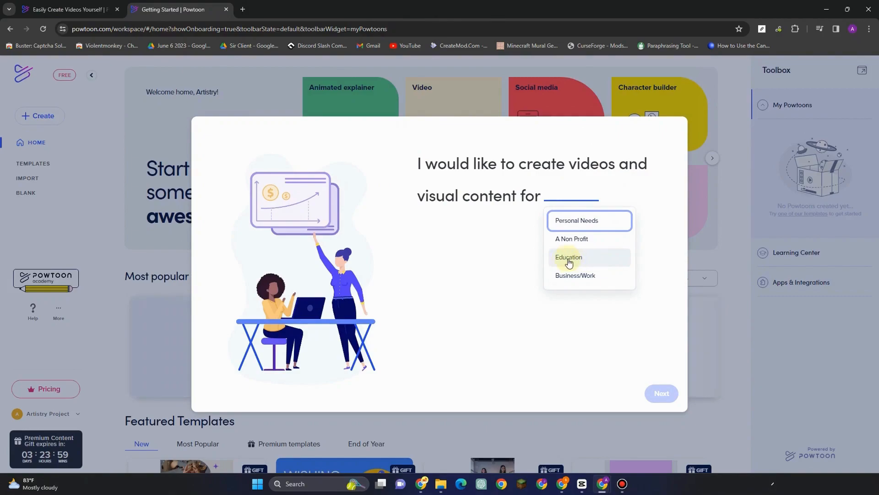
Answer the onboarding questions with education, a teacher and higher ed institution, and submit them
click(586, 256)
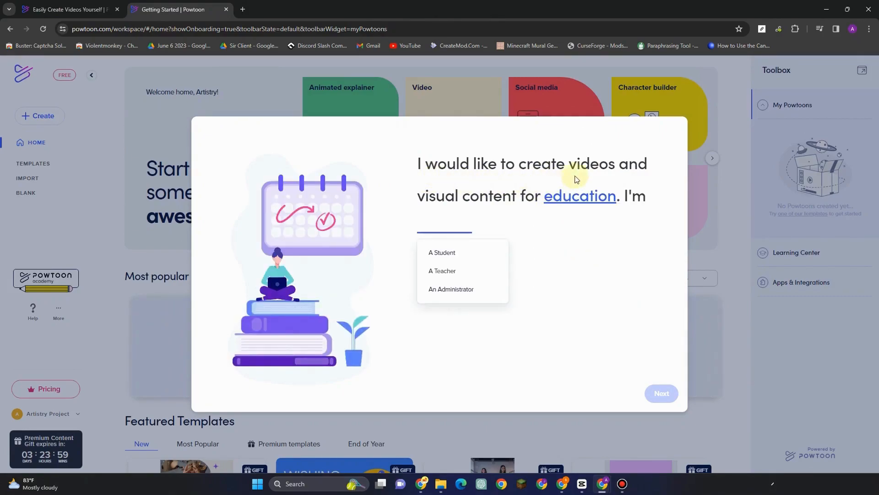
click(456, 272)
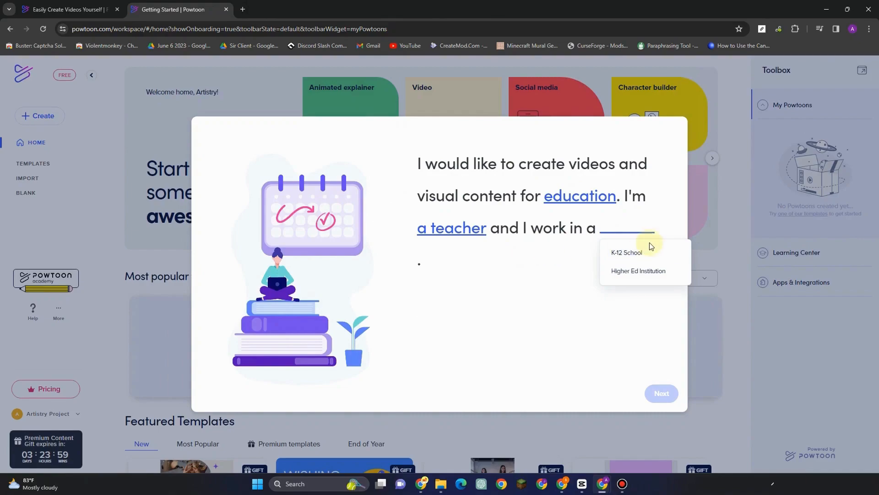
click(650, 269)
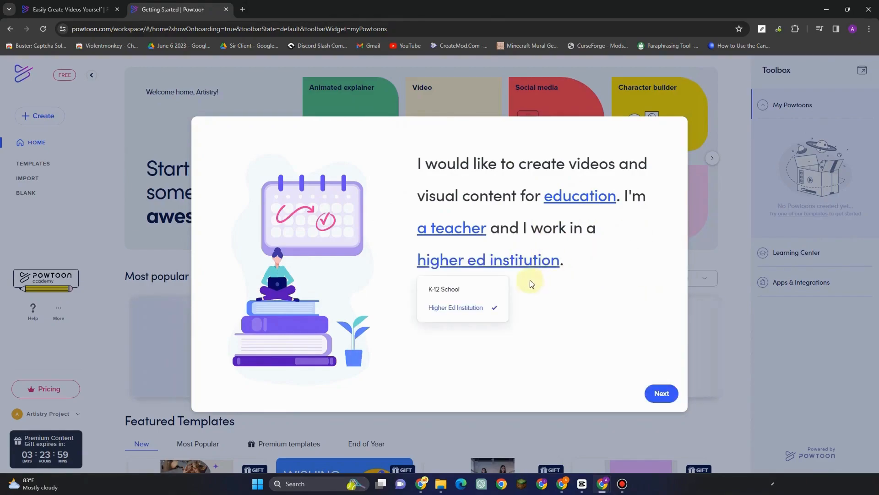
click(665, 393)
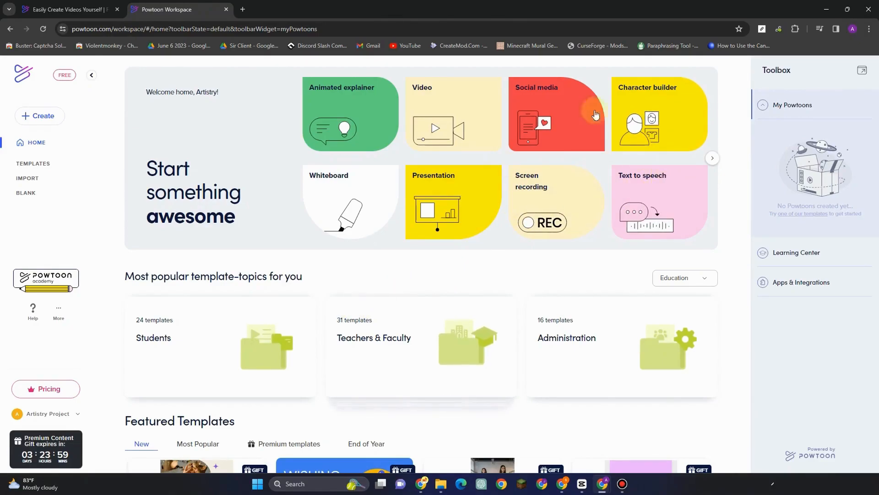
Look through the popular template topics and the New, Most Popular and Premium groups of the featured templates on the home page
drag(130, 276, 303, 277)
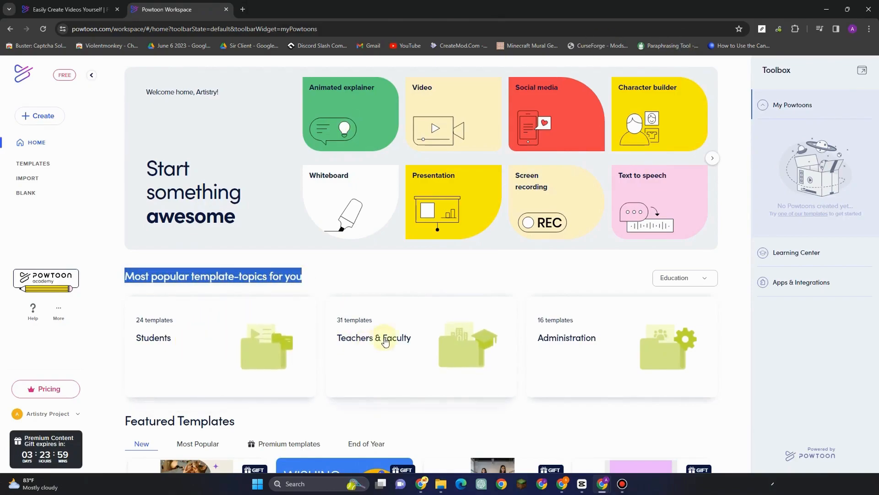
scroll(477, 338, down, 1)
scroll(416, 238, down, 1)
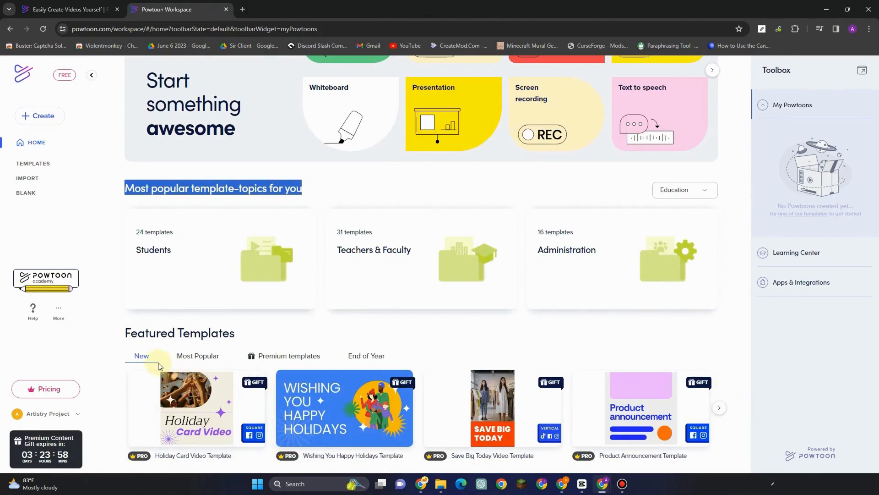
click(189, 357)
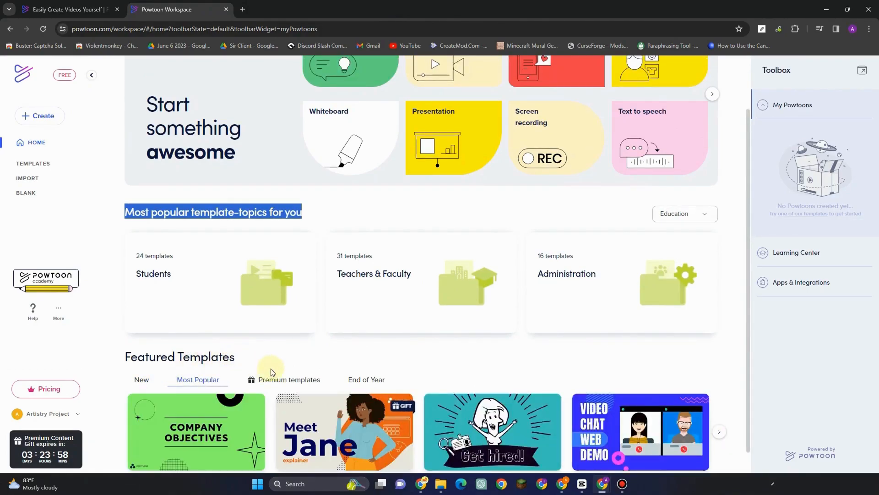
click(310, 355)
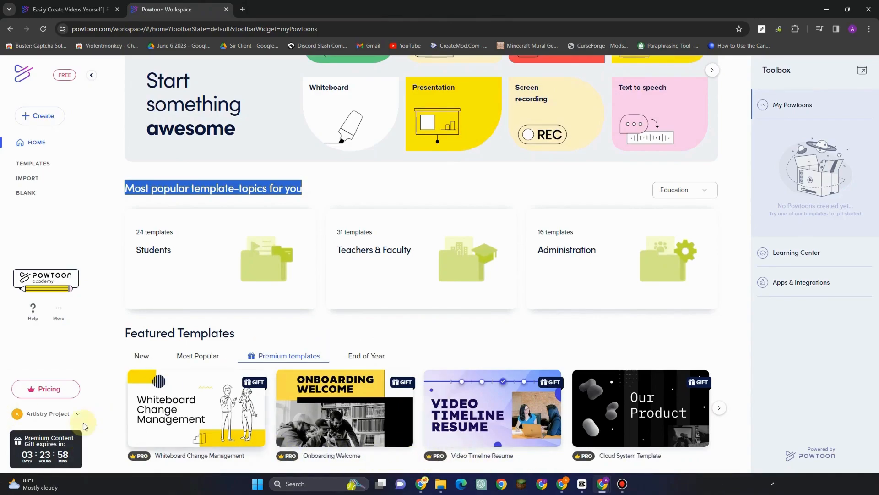
click(155, 360)
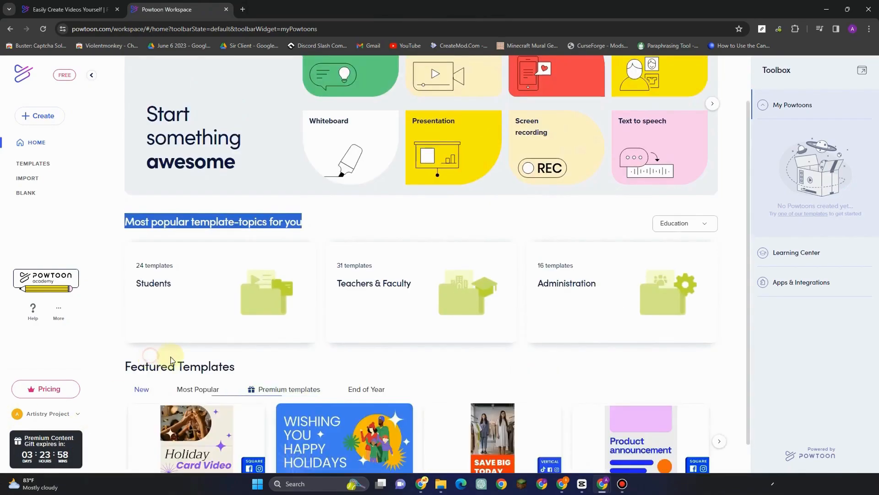
click(191, 359)
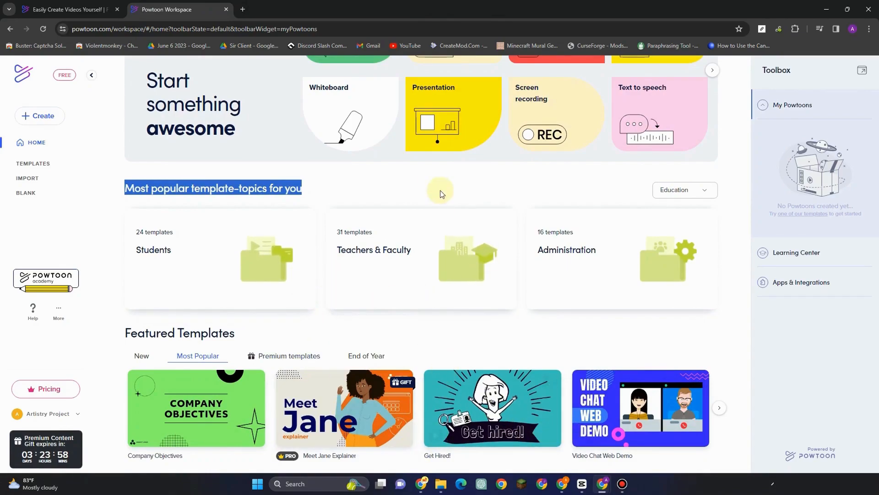
scroll(204, 250, up, 2)
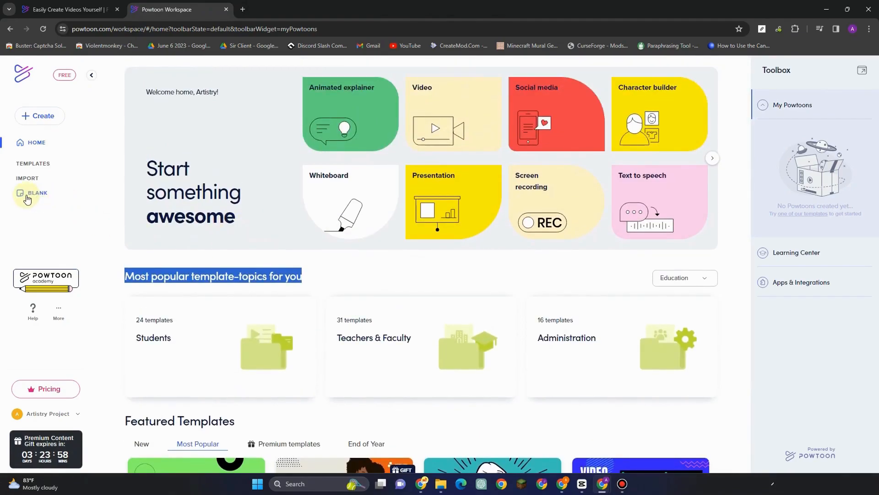
Create a blank Horizontal 16:9 video and choose the Whiteboard look for it
click(26, 196)
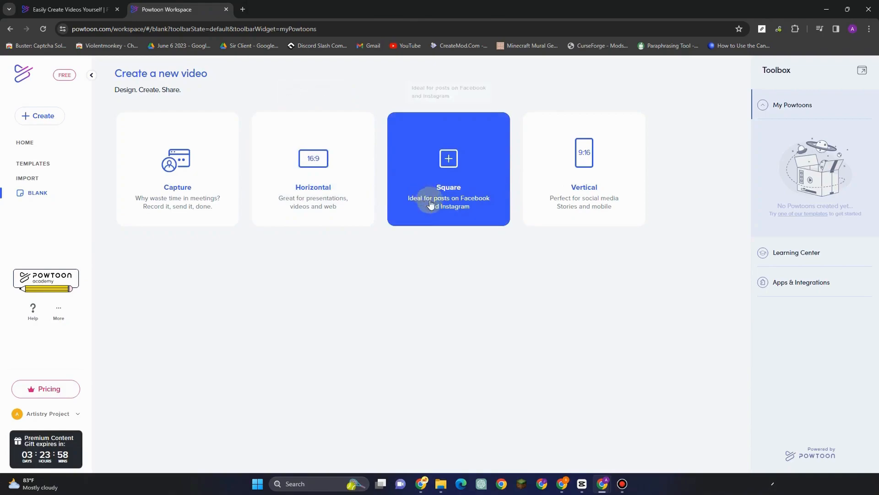
click(416, 202)
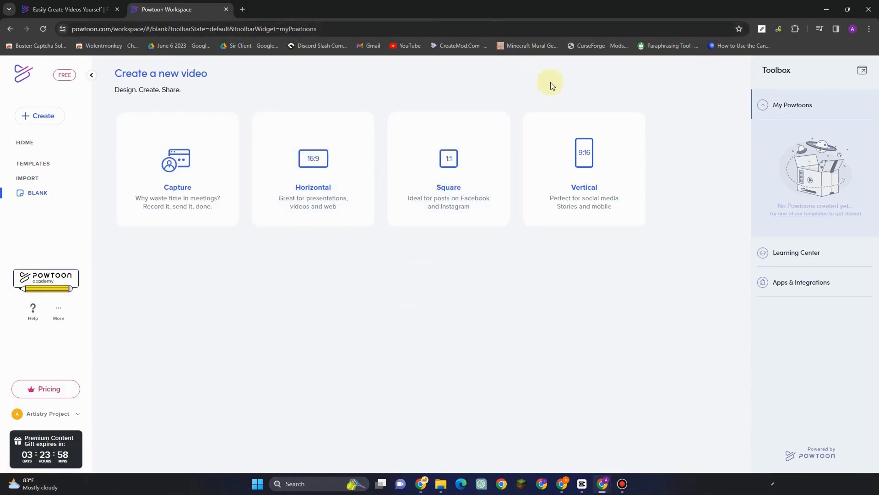
click(568, 159)
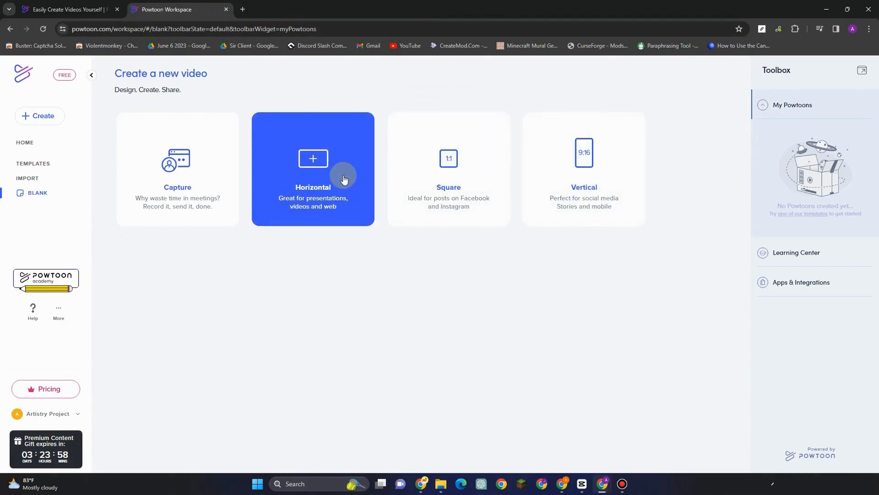
click(329, 168)
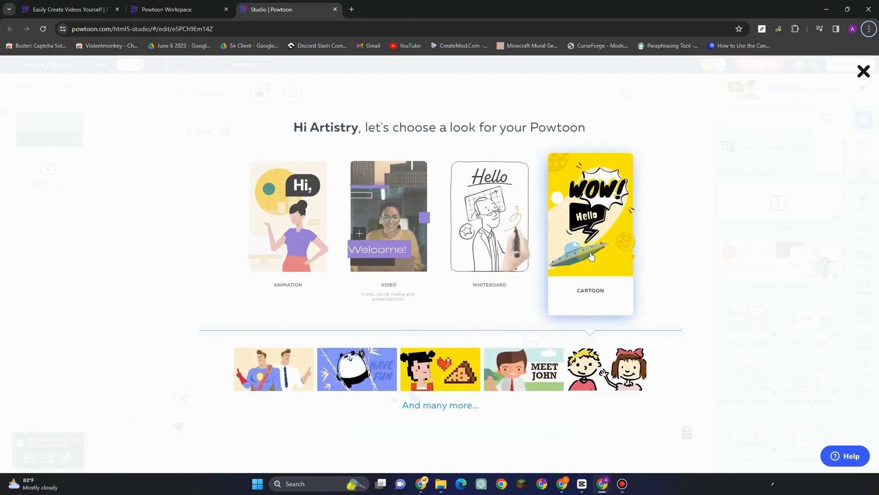
click(491, 257)
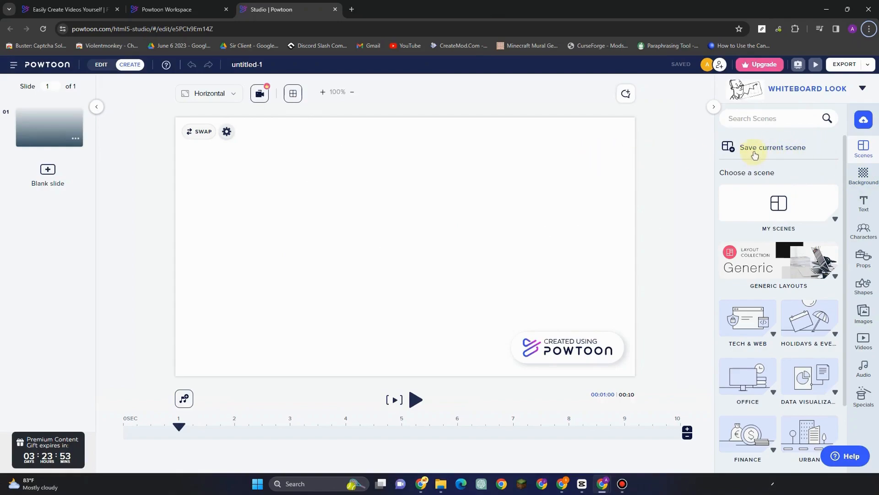
Browse the background library's categories and open the Technology video backgrounds
click(863, 174)
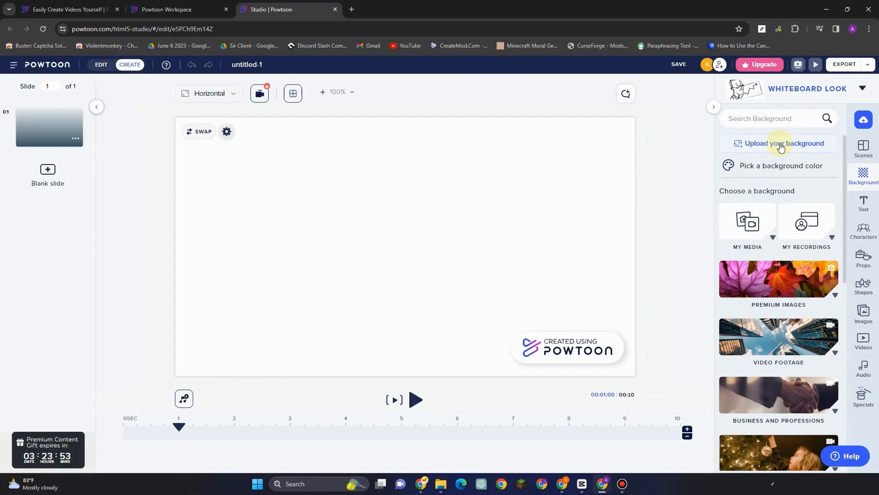
scroll(781, 207, down, 2)
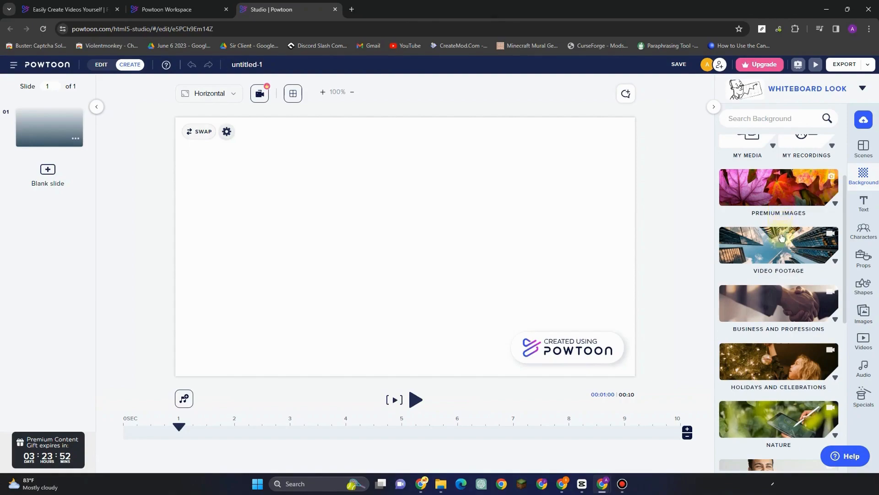
scroll(780, 218, down, 1)
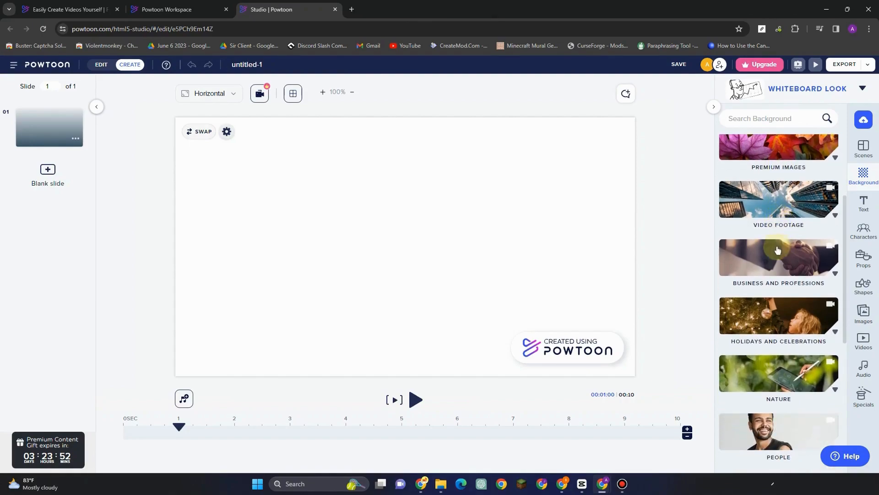
scroll(778, 324, down, 2)
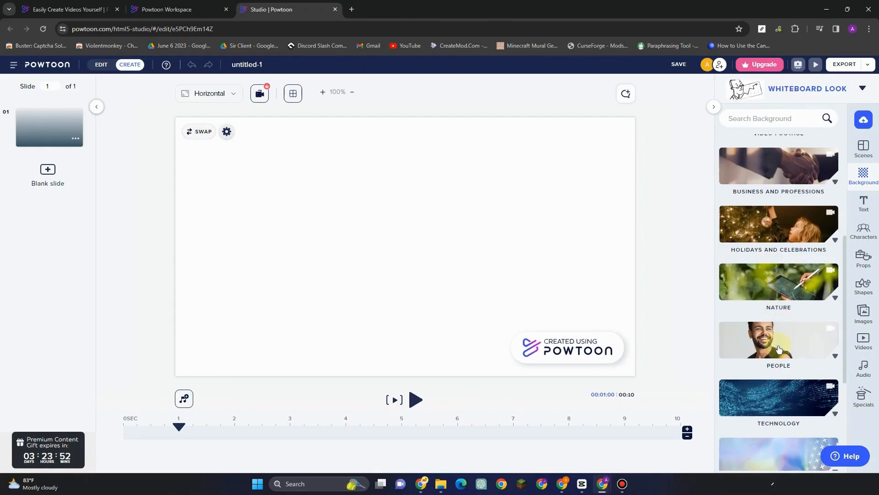
scroll(784, 412, down, 3)
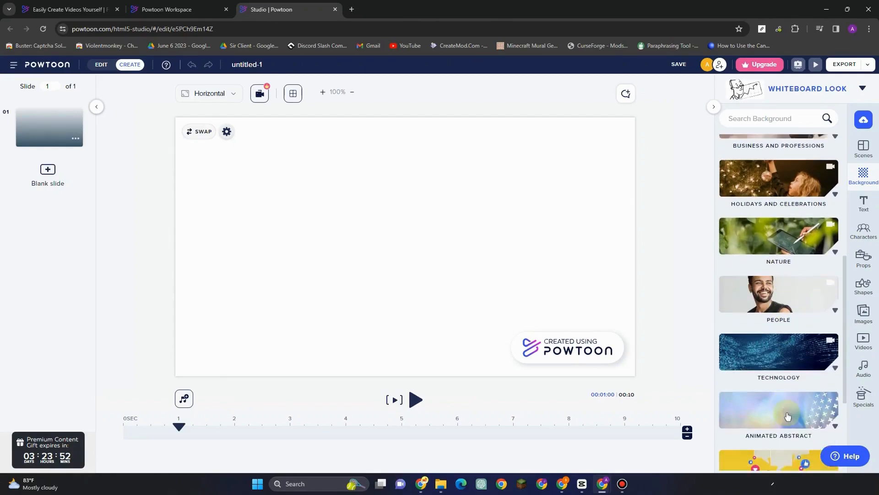
scroll(787, 339, down, 1)
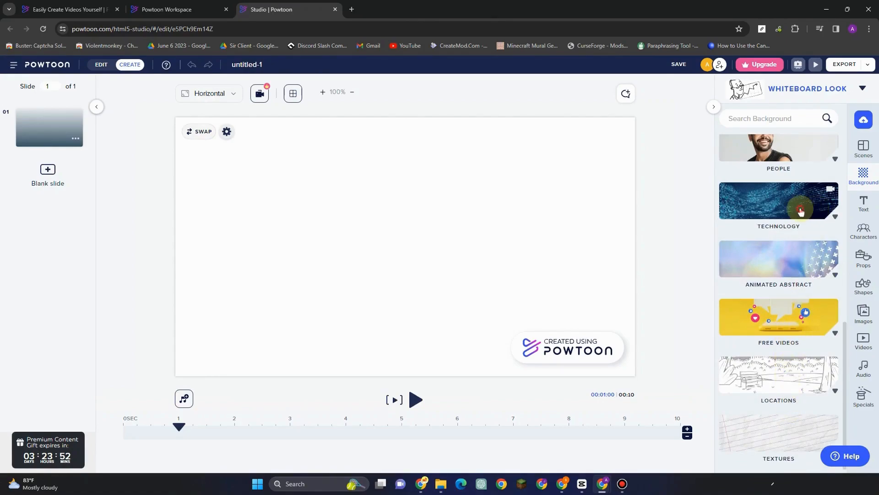
click(801, 211)
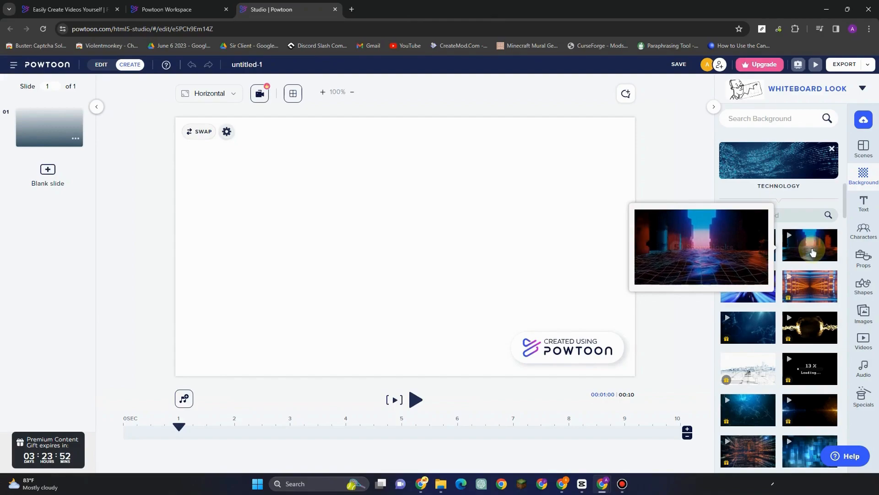
Add the blue-and-red neon city clip as the slide background and trim the video to the slide's length
click(812, 252)
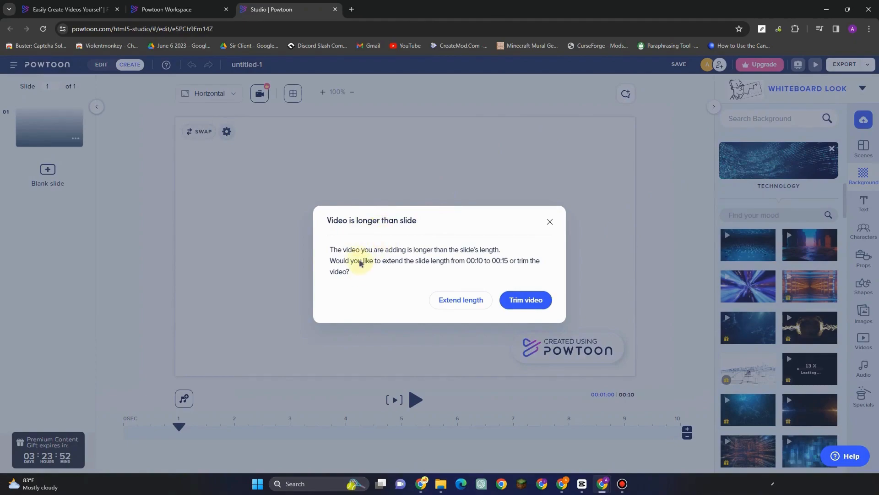
click(516, 301)
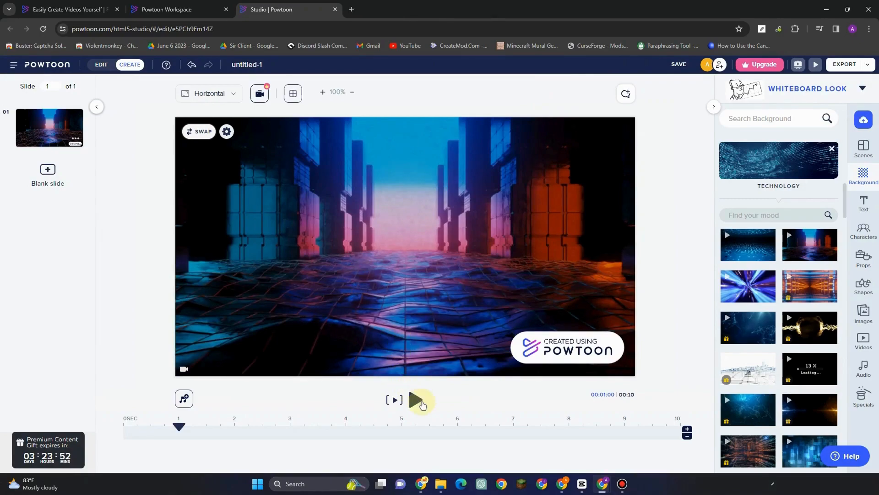
Preview the slide with its video background, moving the playhead back to the start of the timeline and replaying it
click(422, 405)
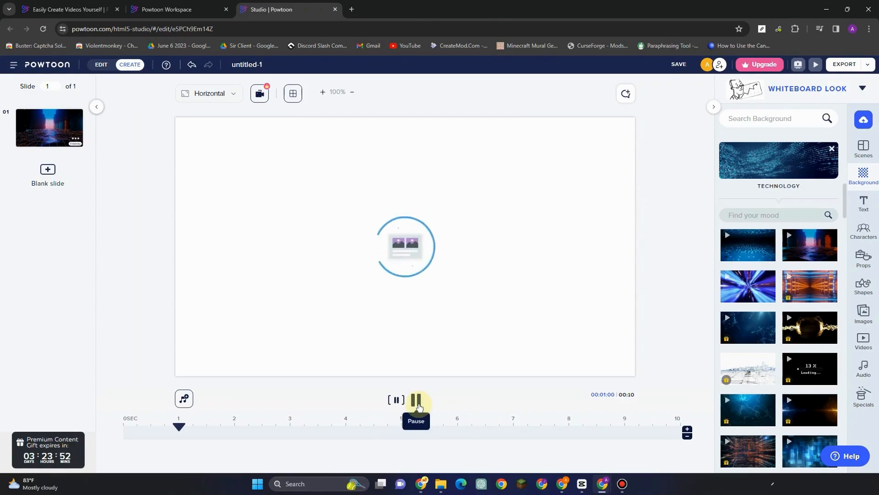
click(416, 401)
click(180, 430)
click(140, 435)
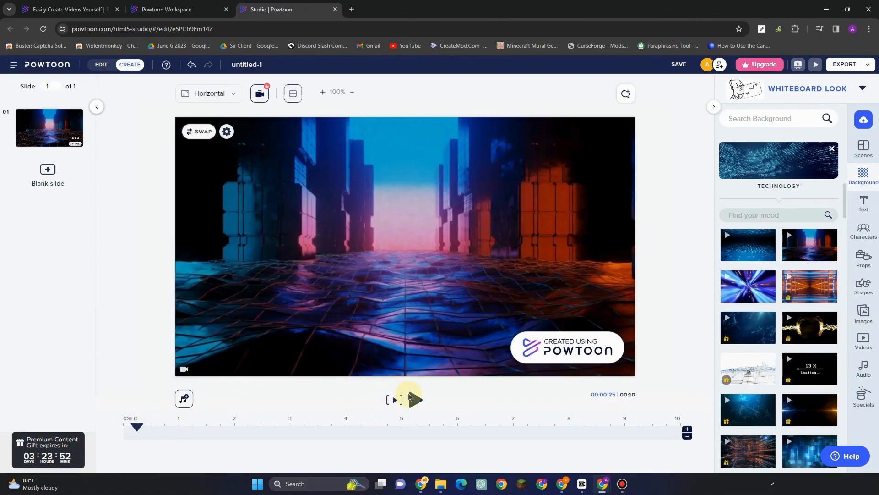
click(415, 400)
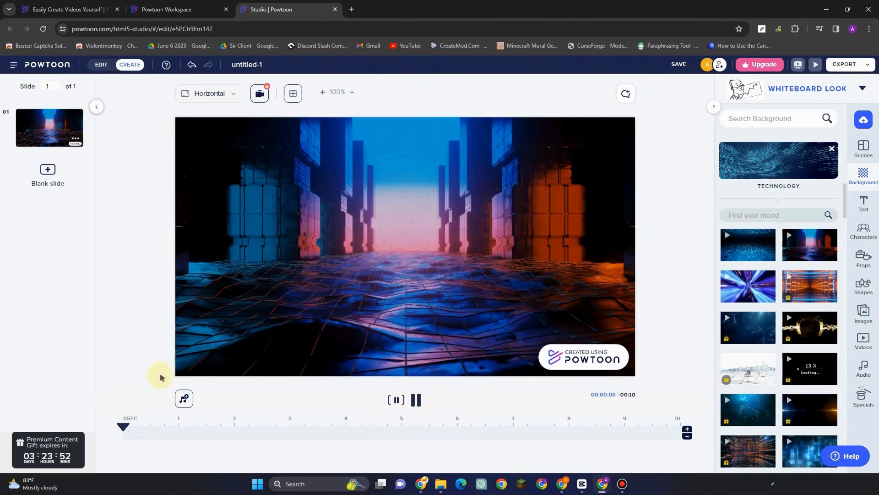
click(128, 432)
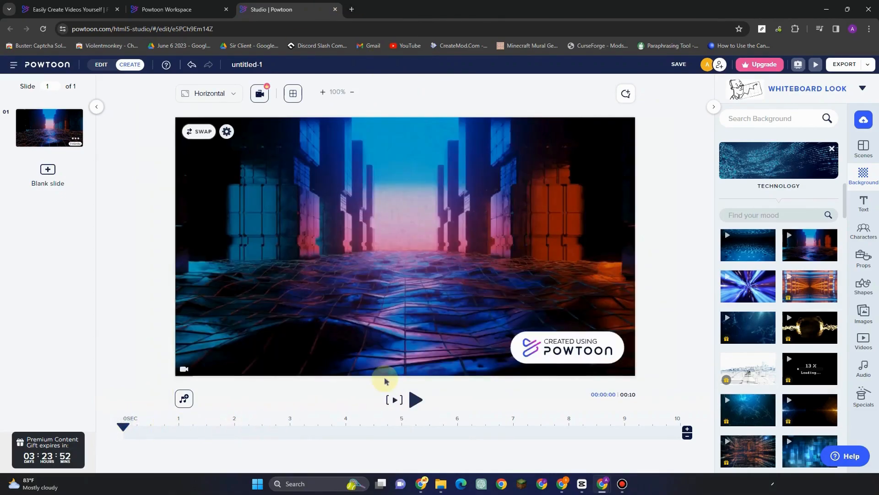
click(415, 400)
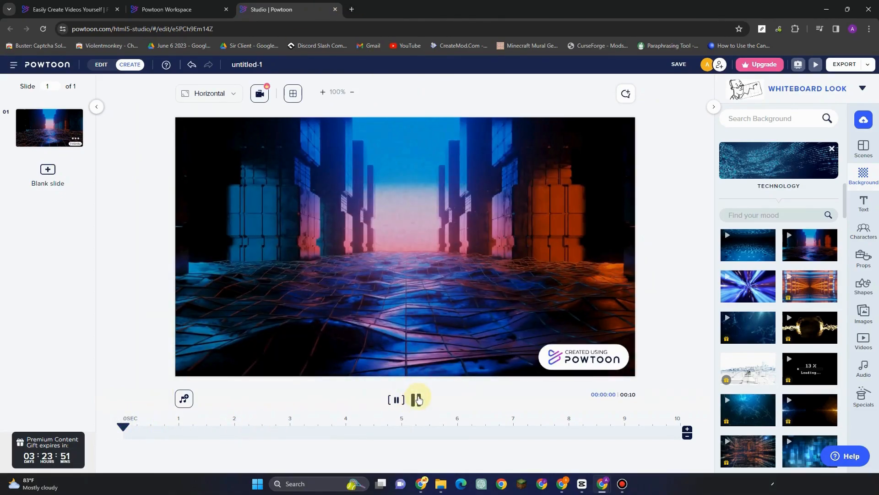
click(417, 400)
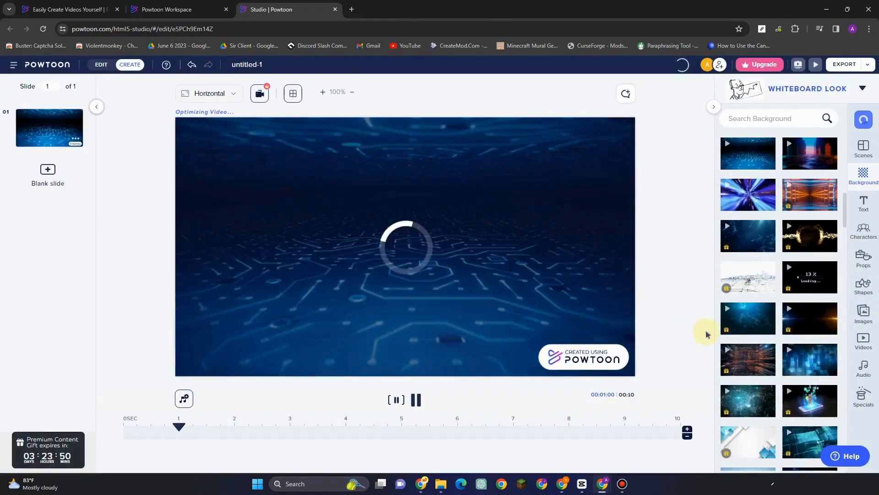
Replace the slide background with the orange program-code video clip and preview it
click(736, 360)
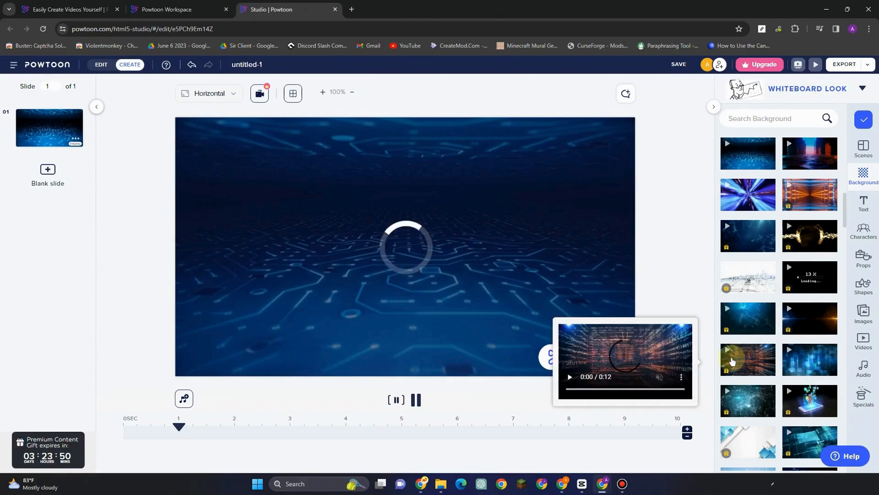
click(396, 401)
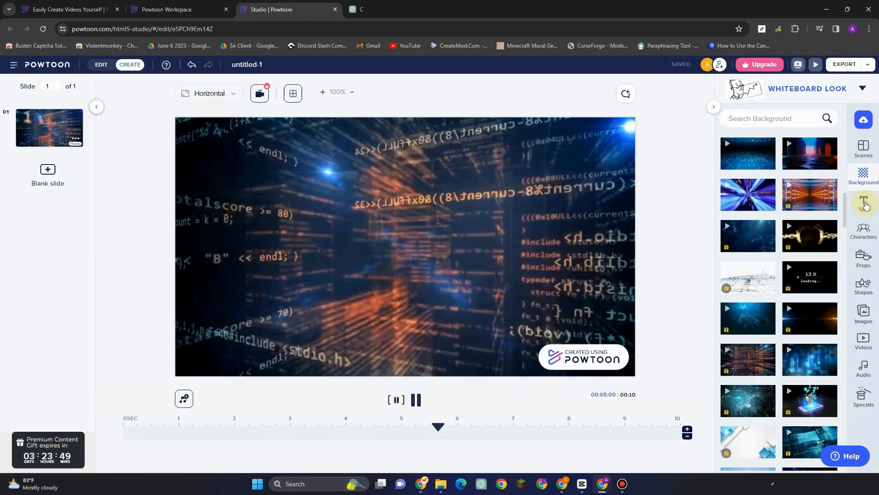
Browse the designed titles in the text library and add the red SWOOSH title with slanted stripes to the slide
click(865, 206)
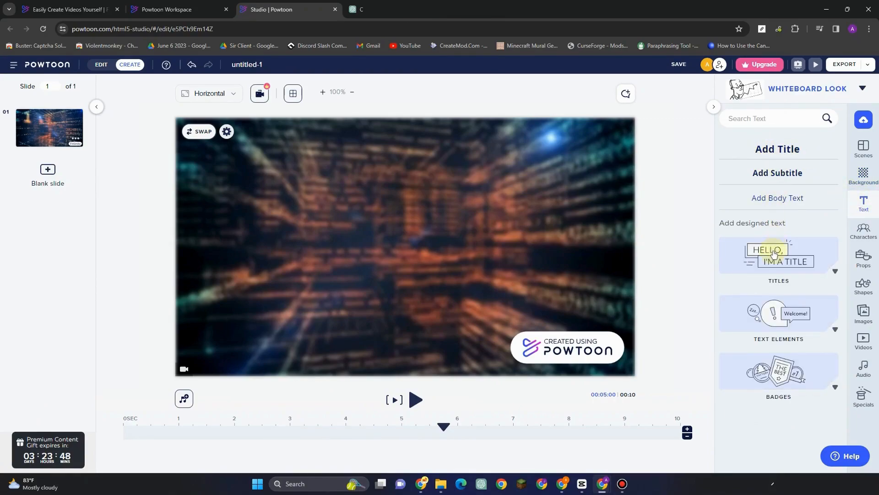
click(836, 273)
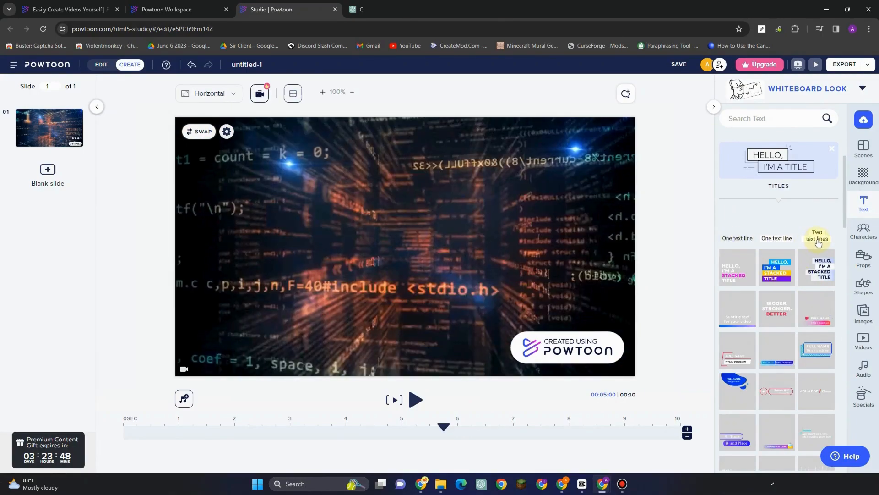
scroll(789, 331, down, 2)
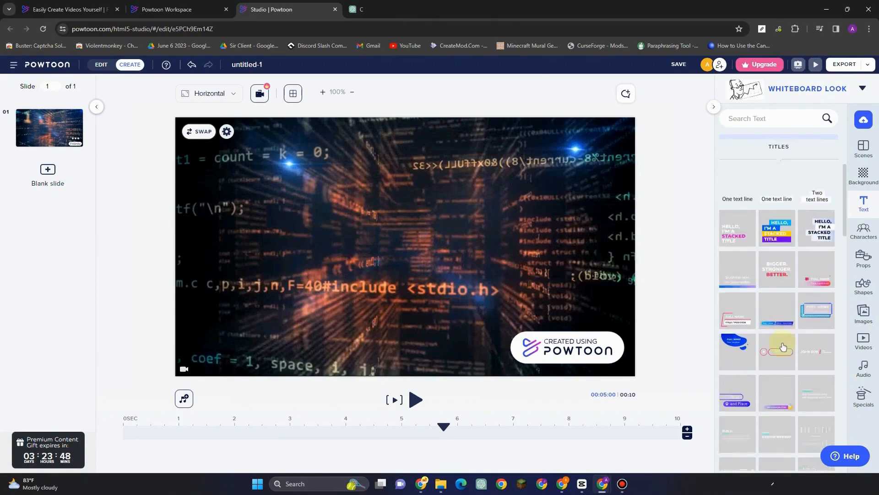
scroll(784, 398, down, 3)
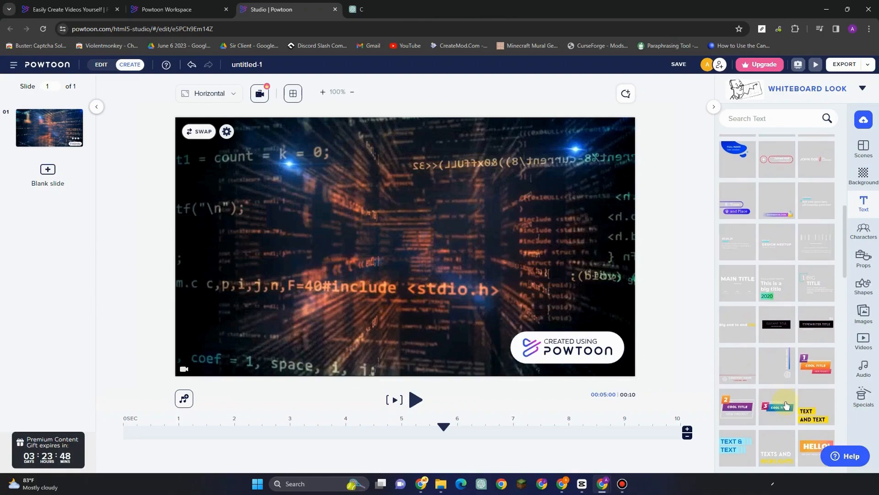
scroll(783, 348, down, 3)
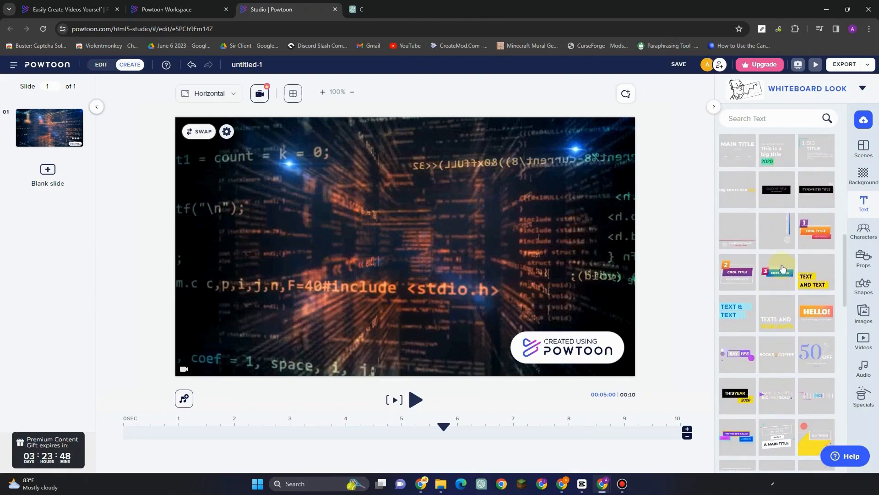
scroll(784, 333, down, 2)
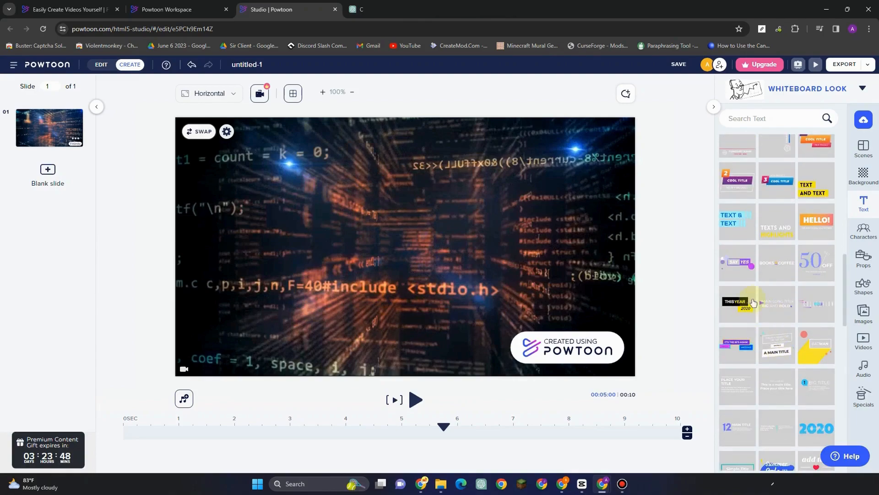
scroll(784, 365, down, 10)
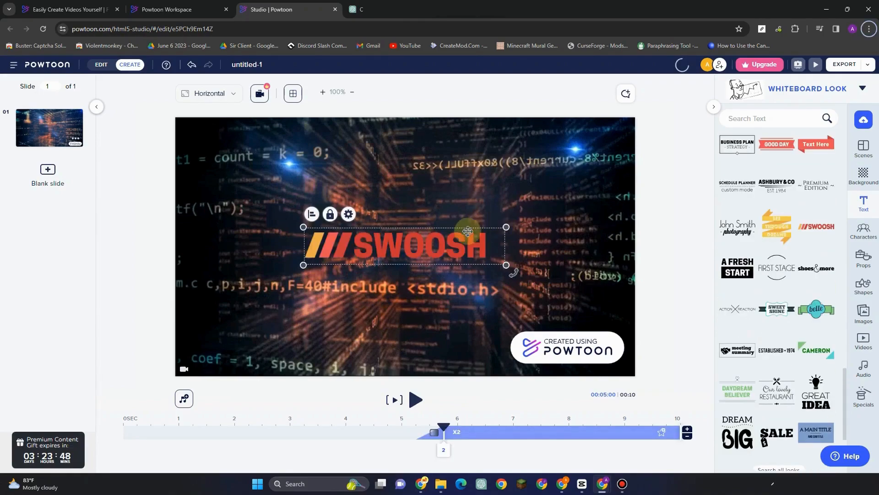
Replace the SWOOSH wording with "AI tools for educators."
double_click(424, 252)
click(425, 253)
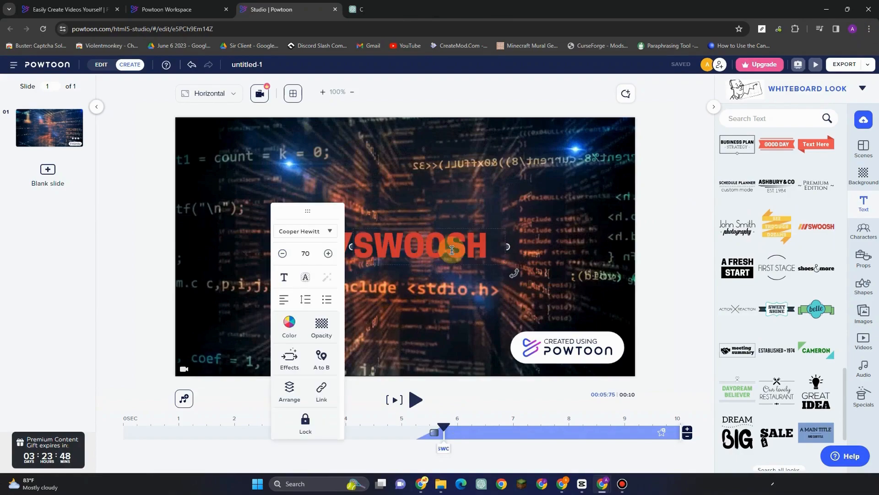
click(489, 247)
drag(489, 247, 352, 242)
text(AI tools for educators)
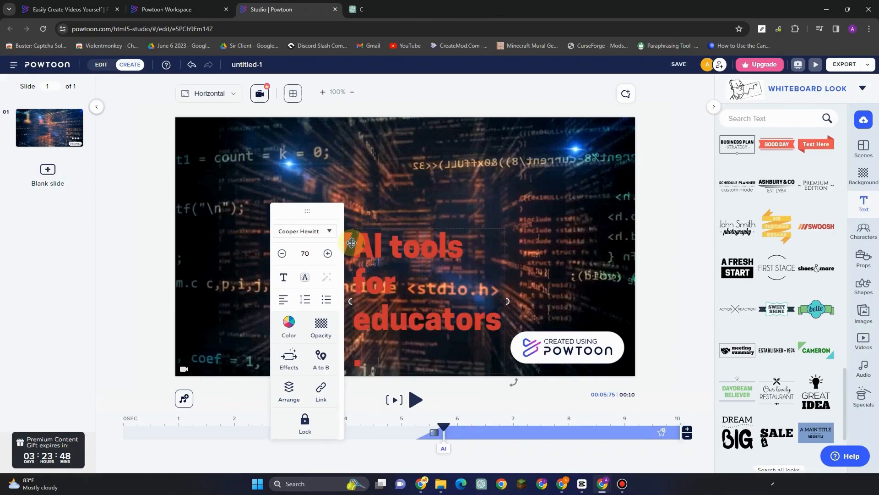
drag(426, 245, 369, 370)
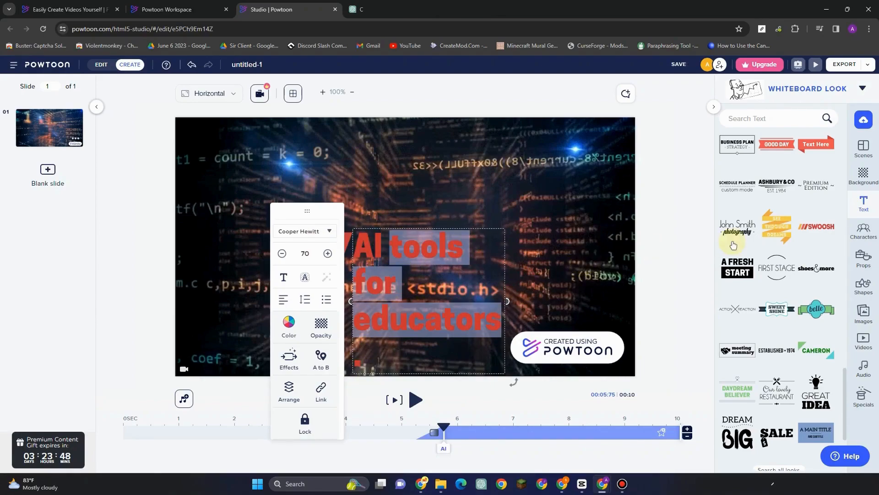
click(535, 266)
Move the title text up and to the left, and shift the slanted stripes left to make room for it
click(469, 270)
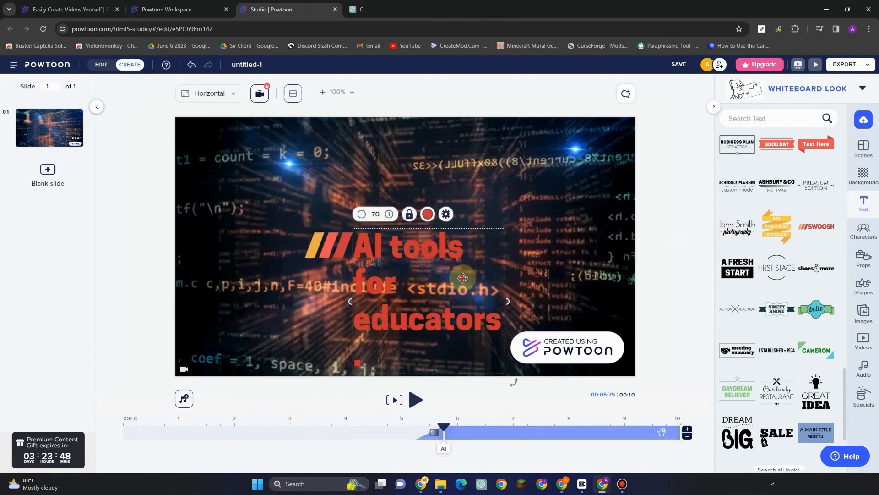
drag(464, 234, 465, 226)
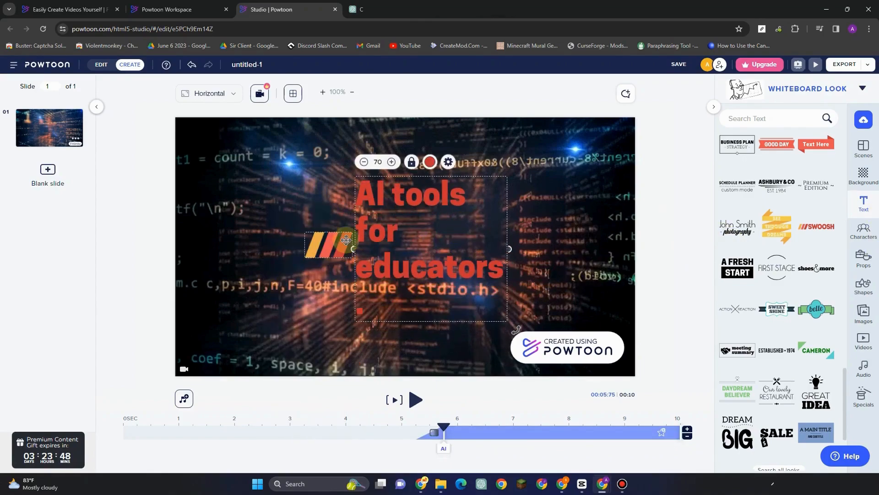
click(326, 242)
drag(327, 243, 244, 243)
drag(376, 232, 318, 235)
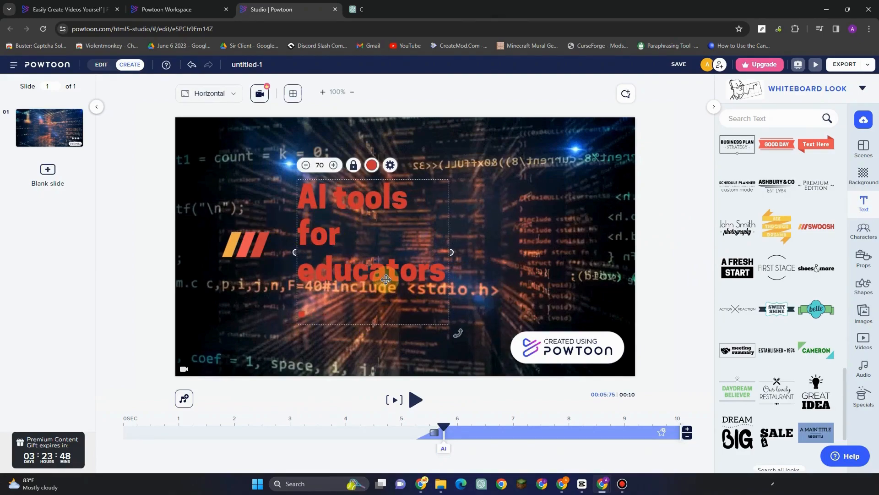
Change the title text's color to the light grey basic color
click(373, 168)
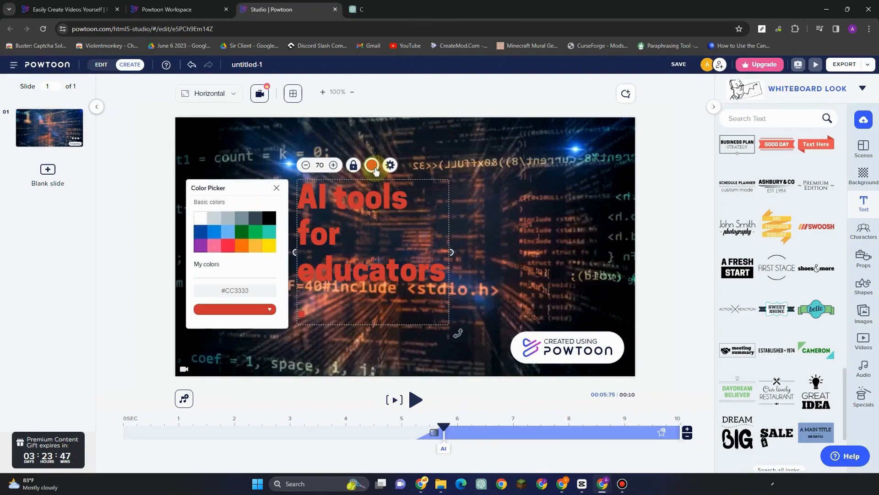
click(215, 220)
click(207, 221)
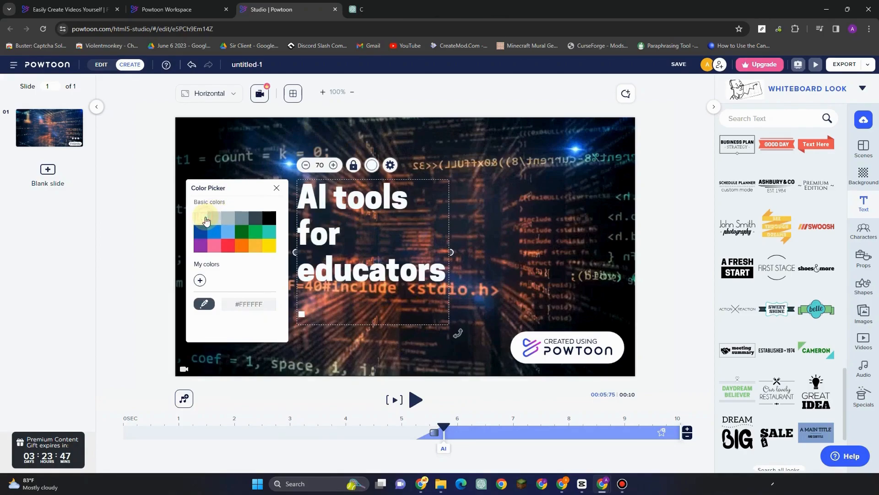
click(214, 220)
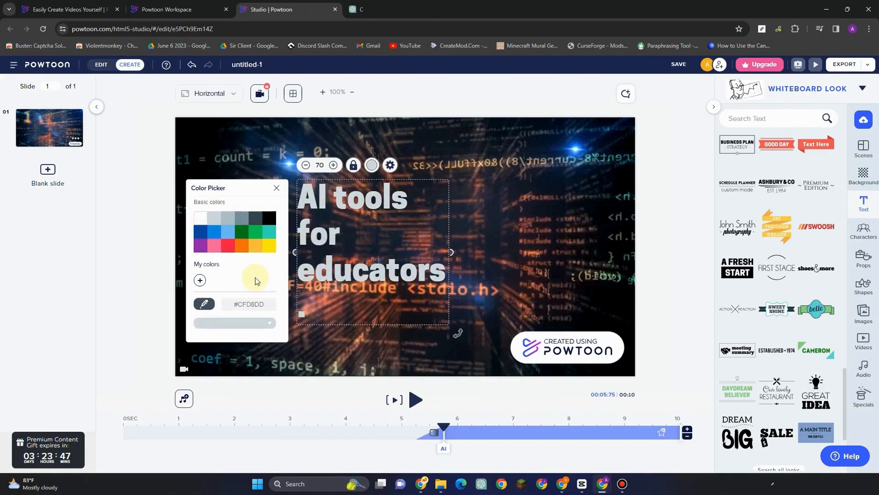
Try the title text without bold and with italic and underline, and restore its plain bold style
click(390, 166)
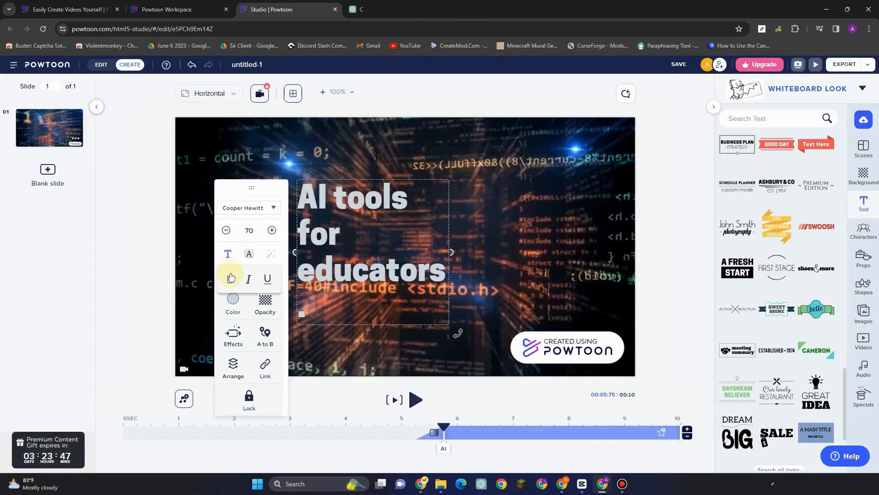
click(231, 278)
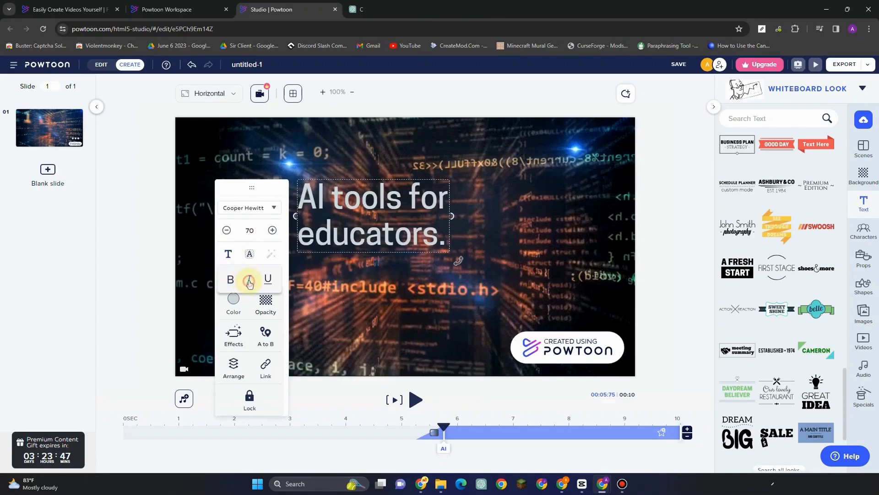
click(249, 282)
click(269, 280)
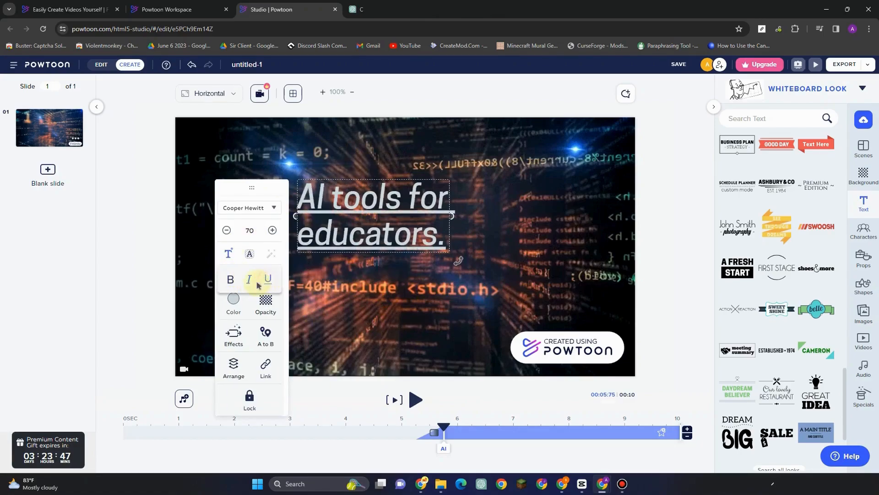
click(232, 279)
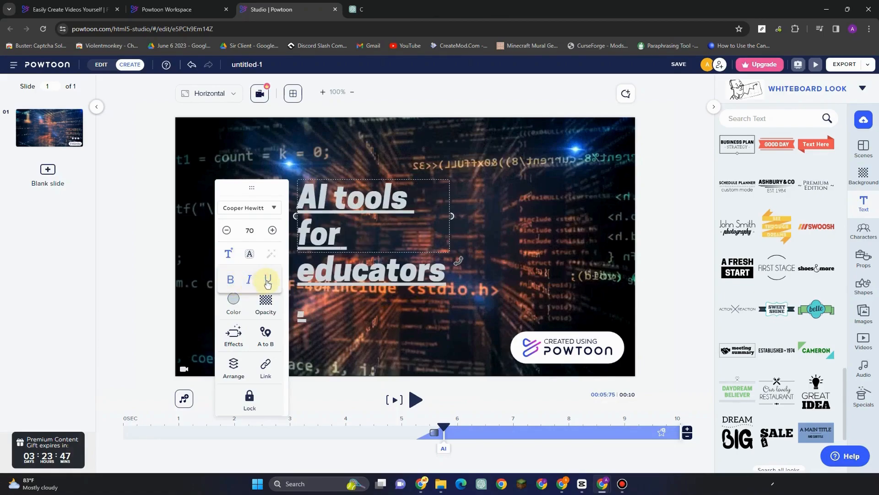
click(269, 281)
click(250, 282)
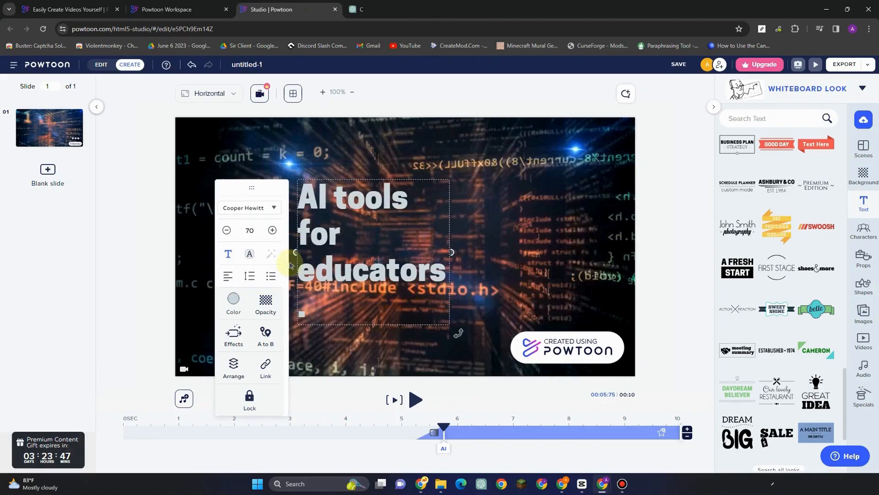
Look at the title's opacity setting and give the title the Hand 01 writing effect for its entrance
click(266, 306)
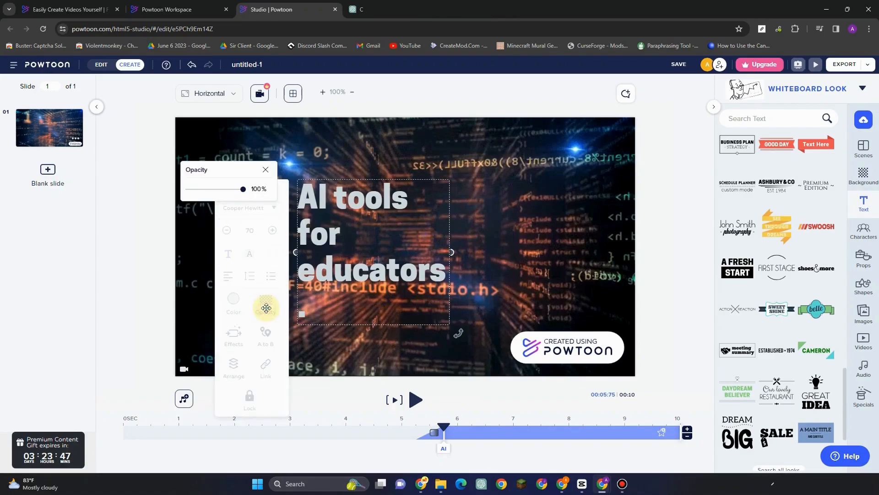
click(266, 171)
click(238, 328)
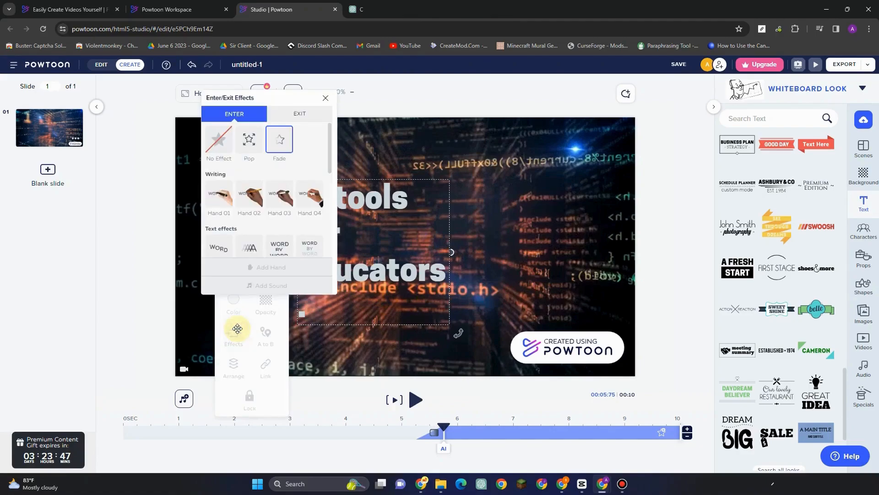
click(227, 204)
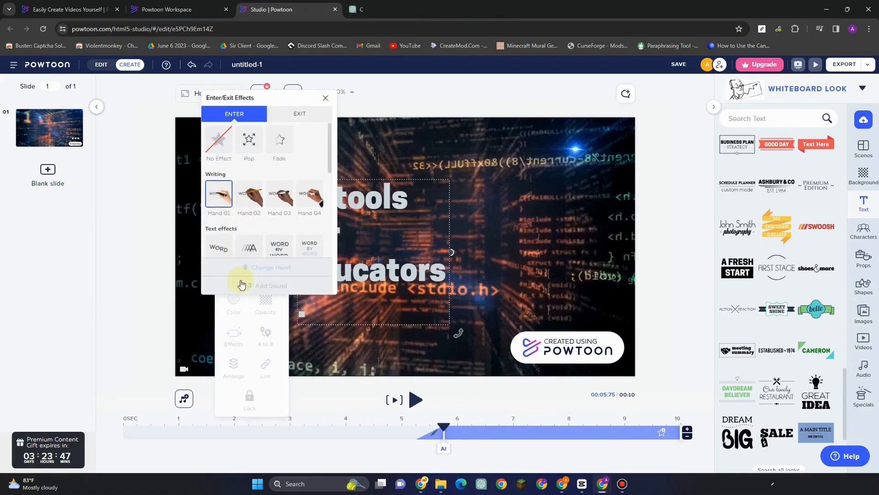
click(325, 97)
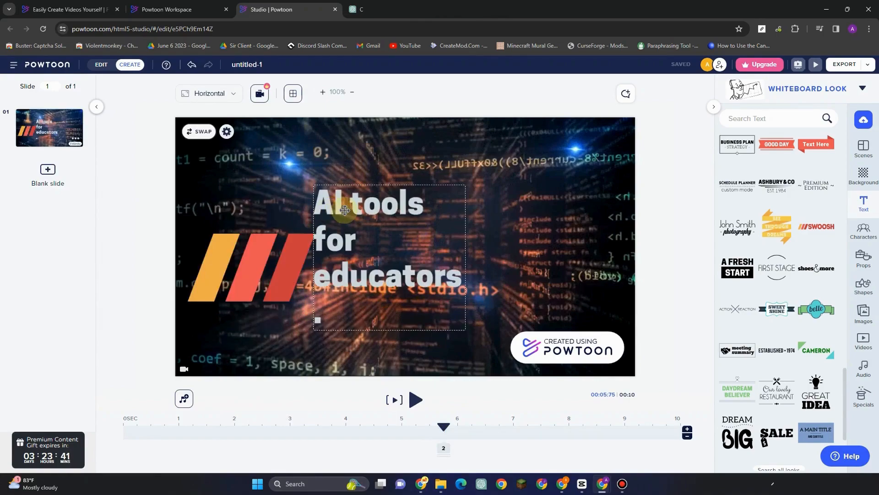
Try several fonts on the title, such as Messy and Comic, and set it to Interface (IBM Plex Mono)
click(343, 209)
click(404, 172)
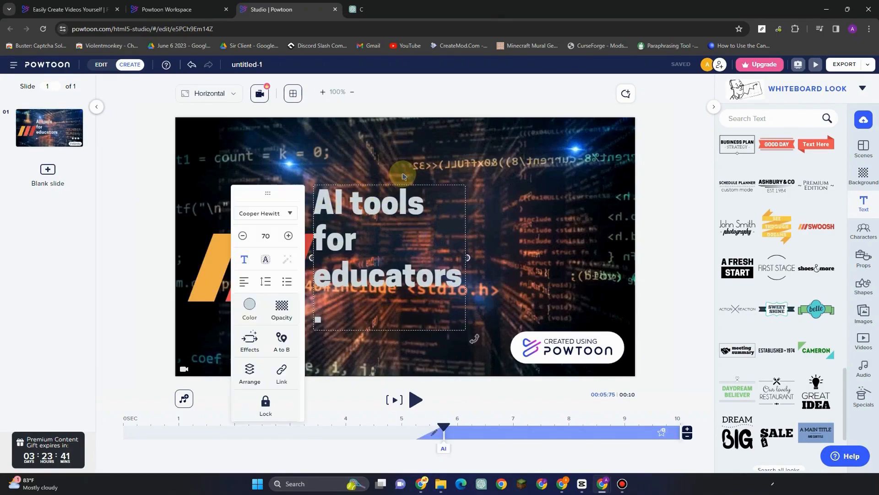
click(262, 220)
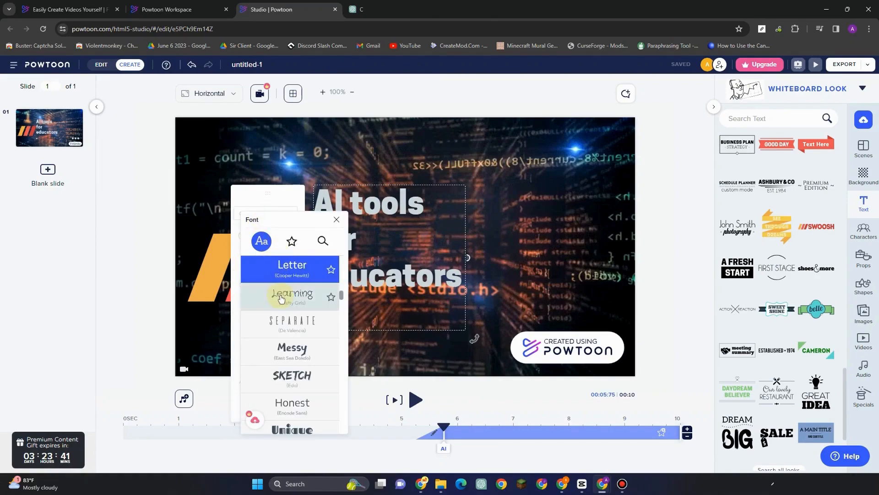
click(281, 297)
click(292, 321)
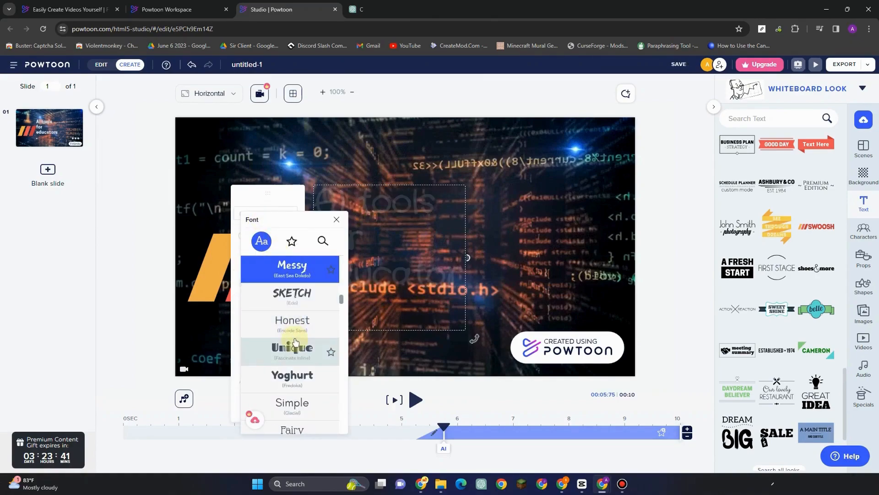
click(295, 350)
click(297, 372)
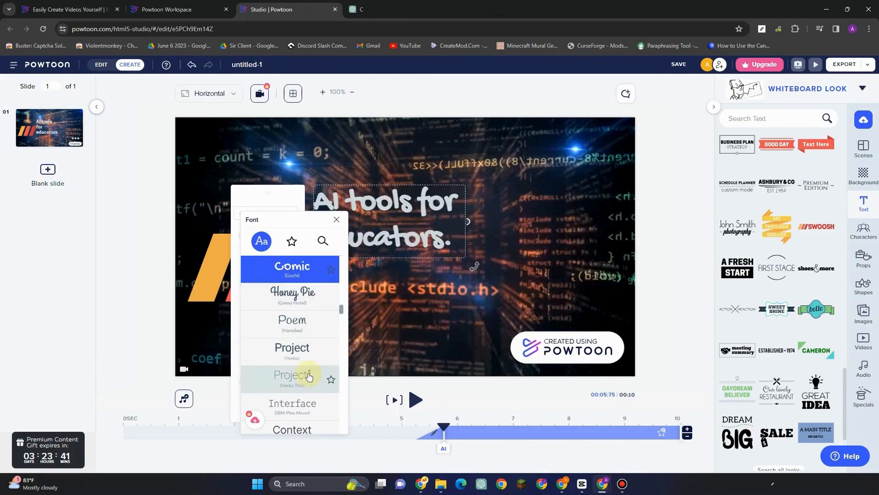
click(306, 397)
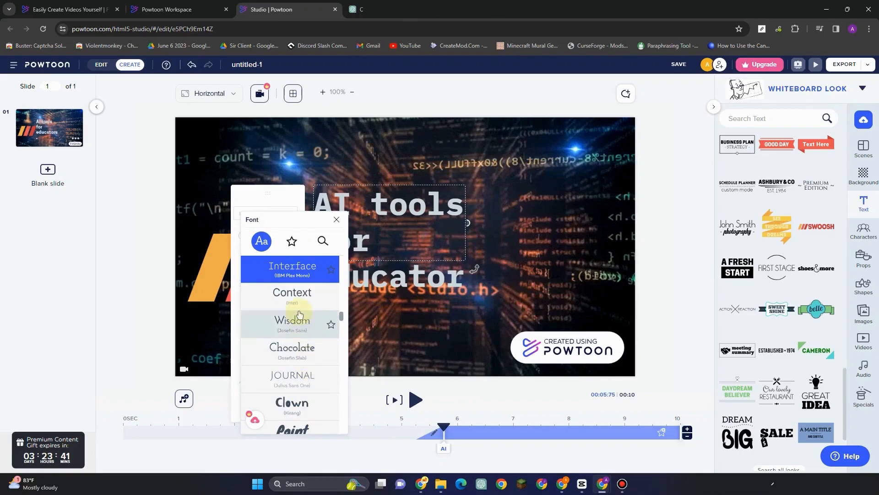
scroll(302, 381, down, 3)
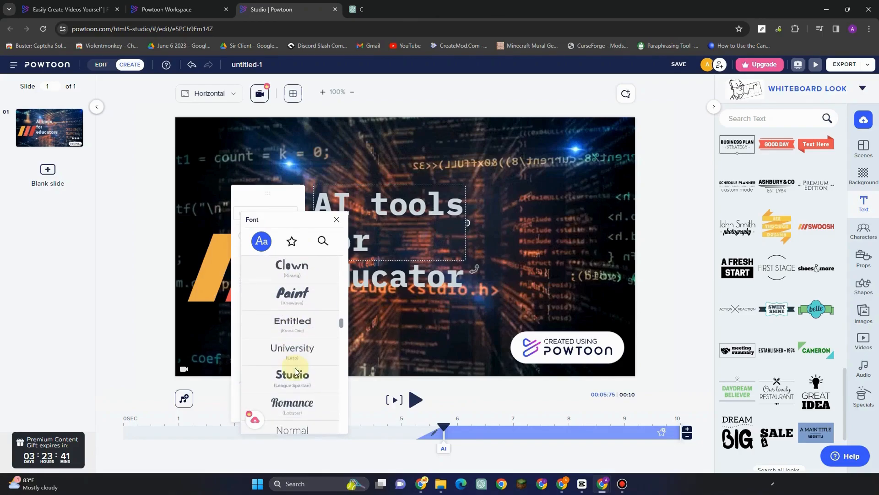
click(375, 284)
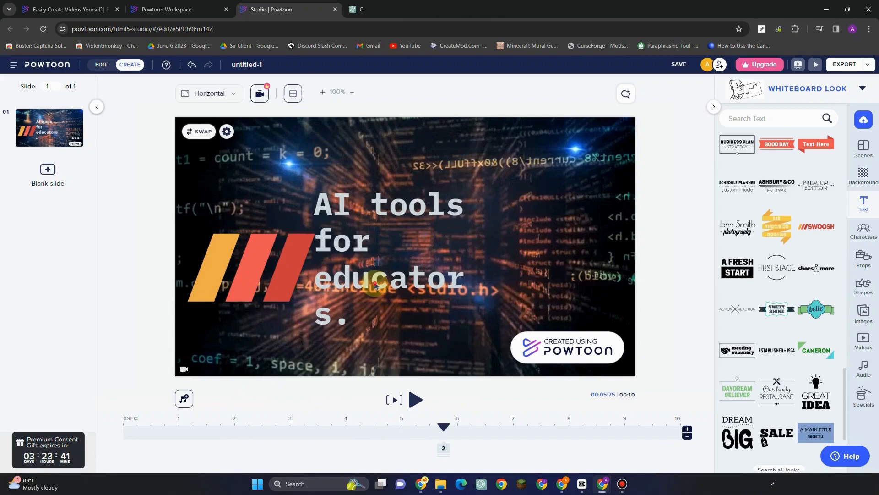
click(369, 259)
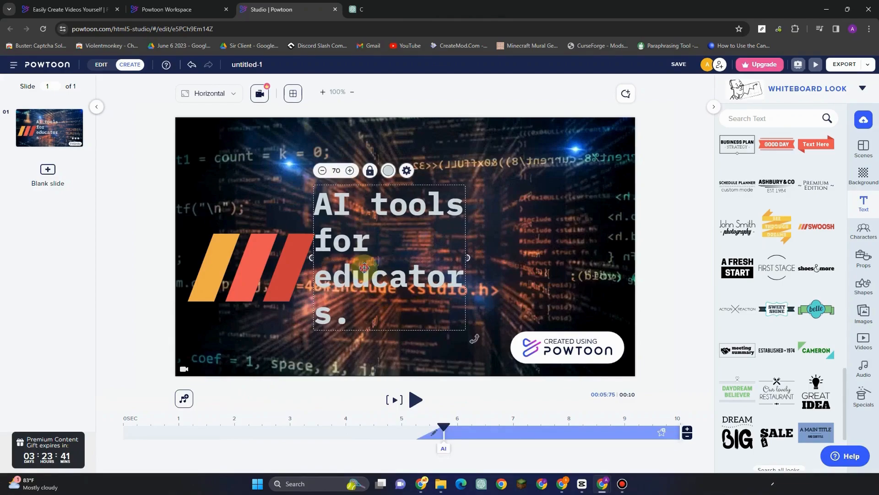
Move the title slightly up and to the right on the slide
click(366, 261)
click(485, 205)
click(400, 237)
drag(391, 236, 401, 228)
Try the Paint (Knewave) font on the title and restore Interface (IBM Plex Mono)
click(379, 248)
click(354, 271)
drag(338, 270, 374, 296)
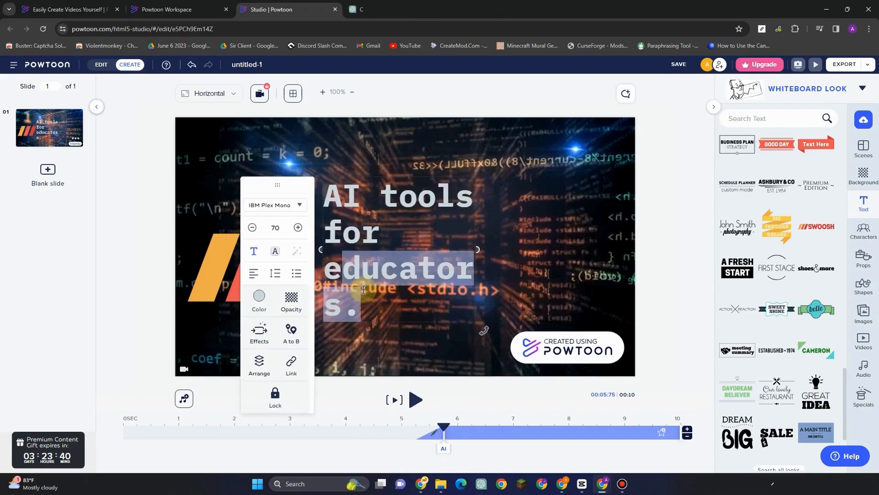
drag(330, 270, 315, 239)
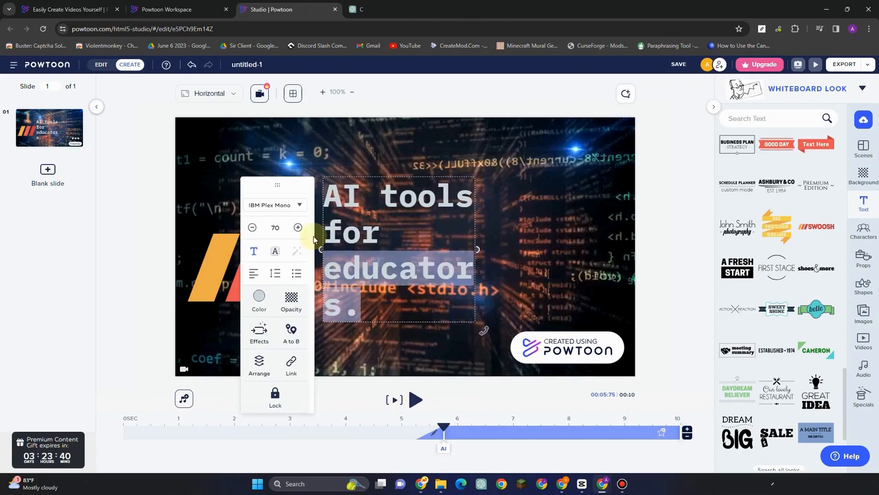
click(284, 210)
scroll(300, 298, down, 5)
scroll(308, 323, up, 3)
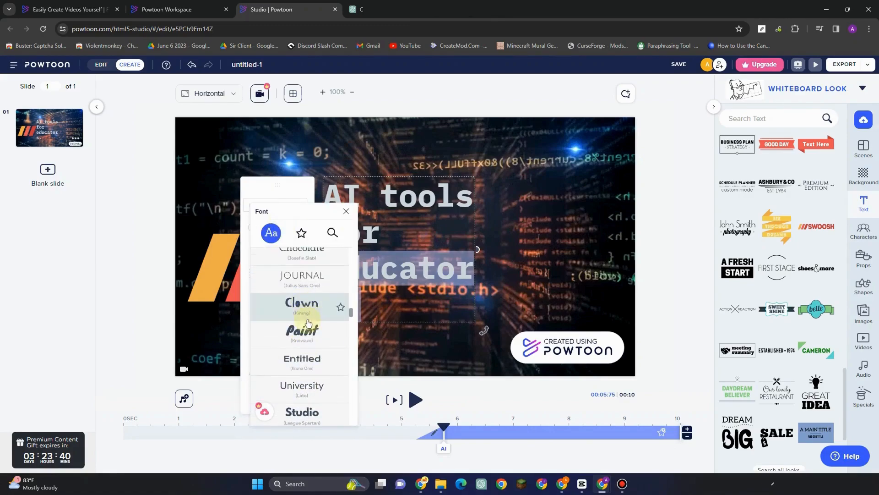
click(308, 331)
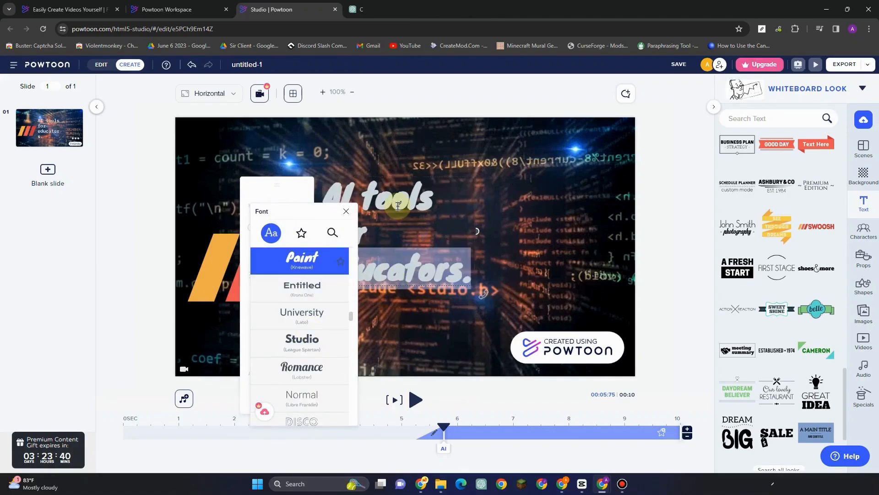
scroll(304, 277, up, 5)
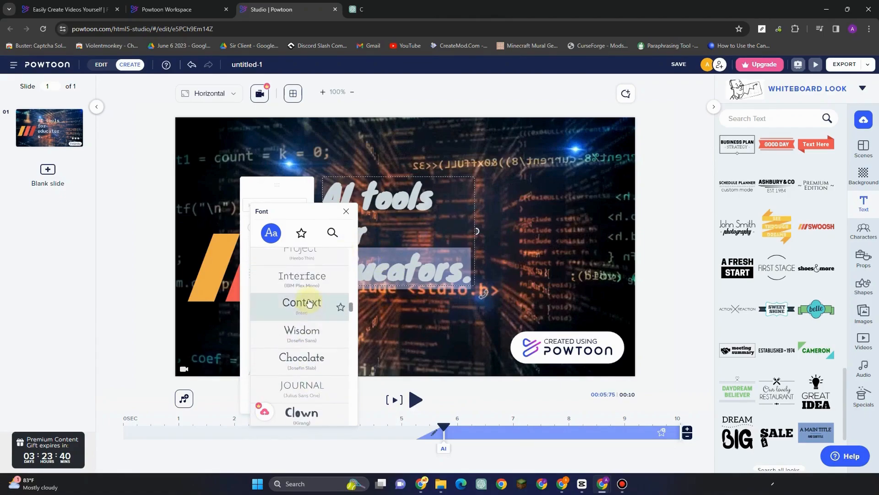
click(304, 278)
click(416, 161)
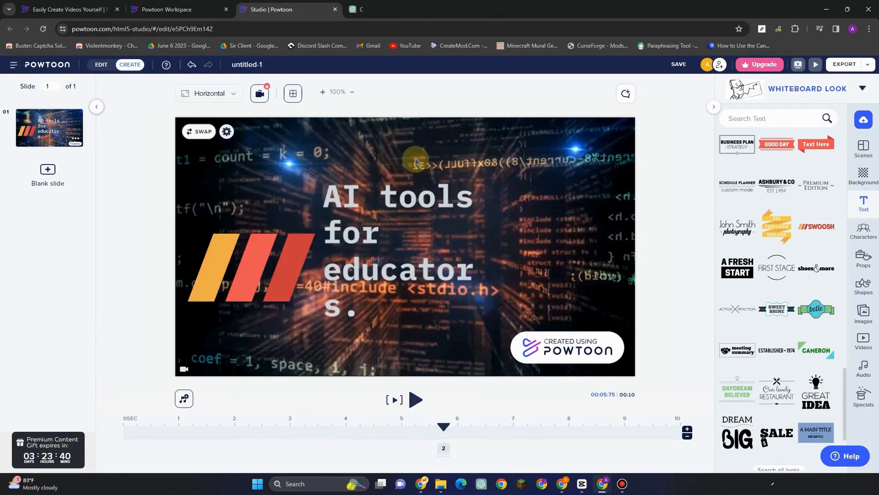
Remove the period from the end of the title and widen its text box so "educators" fits on one line
click(455, 230)
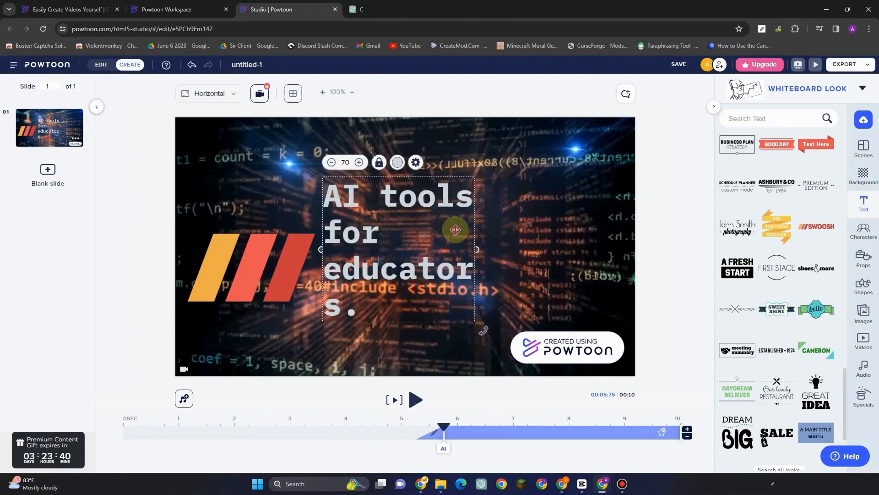
double_click(437, 250)
click(384, 254)
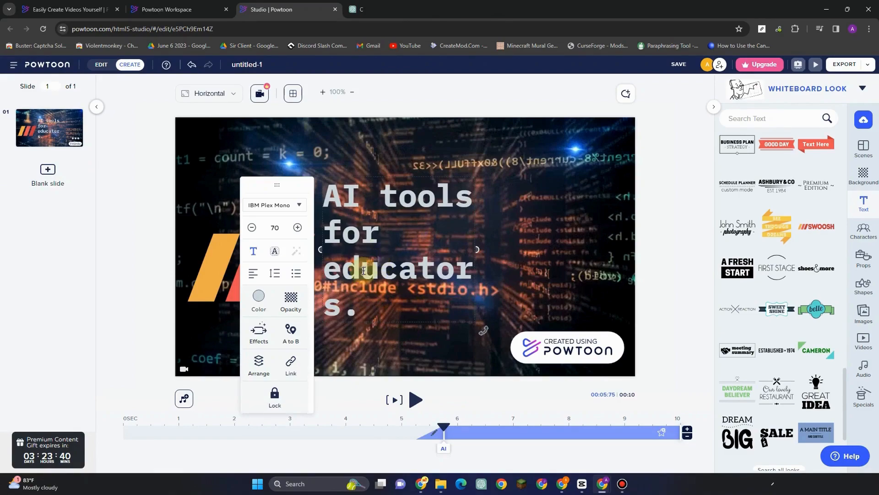
click(329, 271)
key(Return)
key(BackSpace)
key(BackSpace)
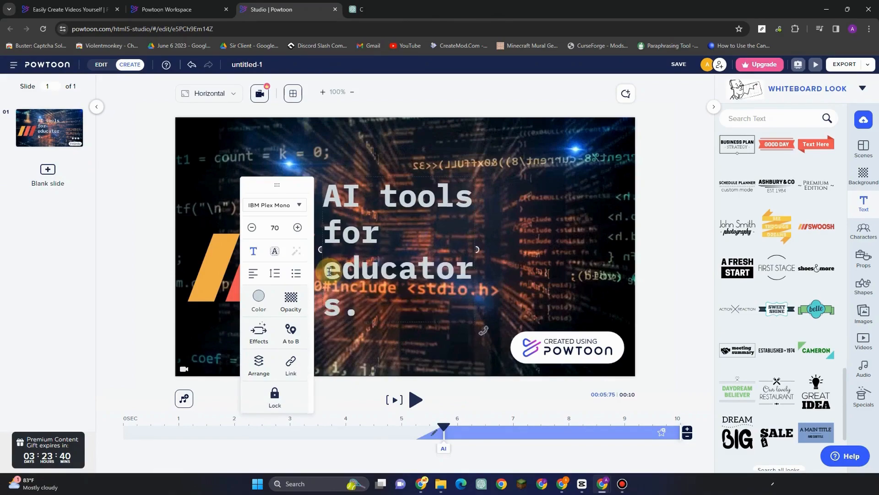
key(Return)
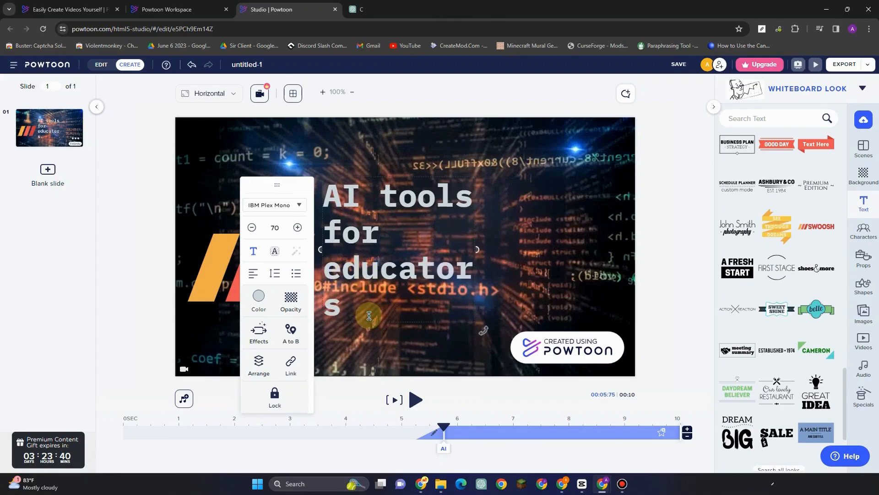
key(BackSpace)
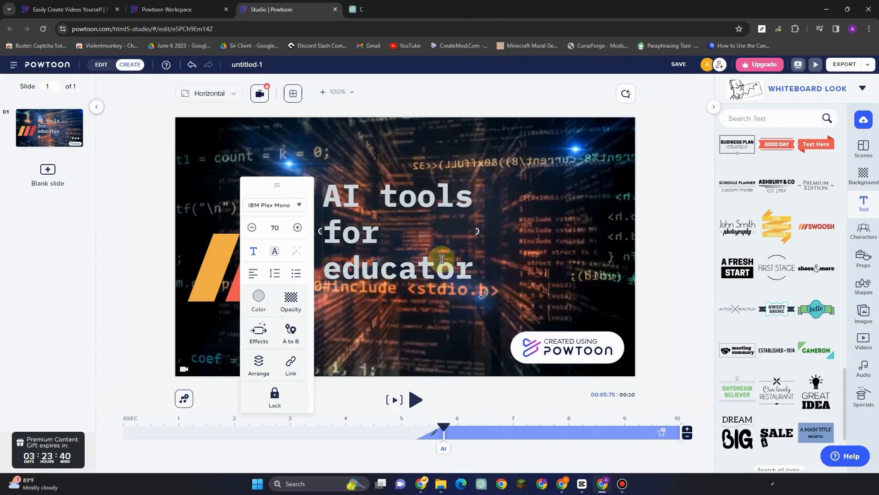
key(Escape)
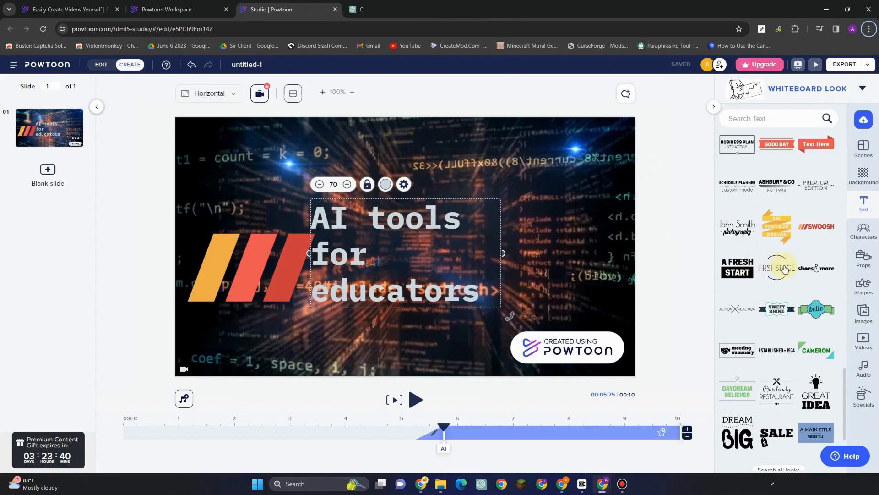
Move the striped graphic to the slide's lower-left area and place the title directly above it
drag(268, 270, 260, 306)
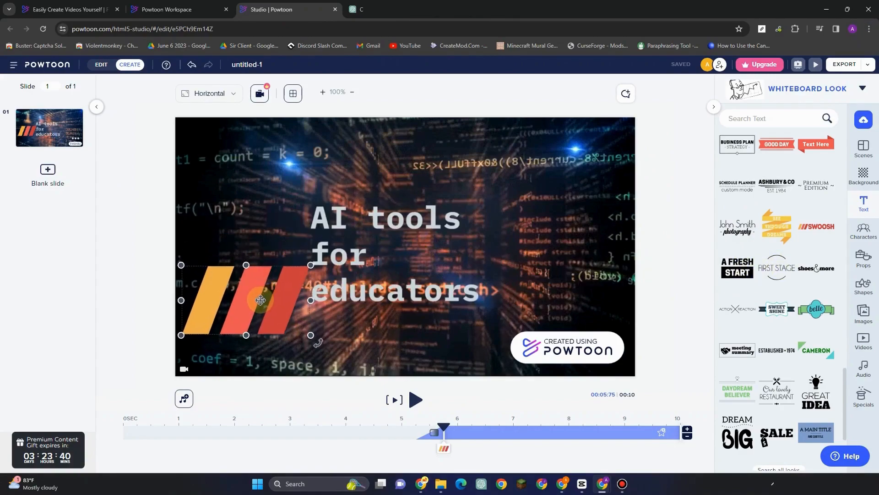
drag(341, 255, 330, 282)
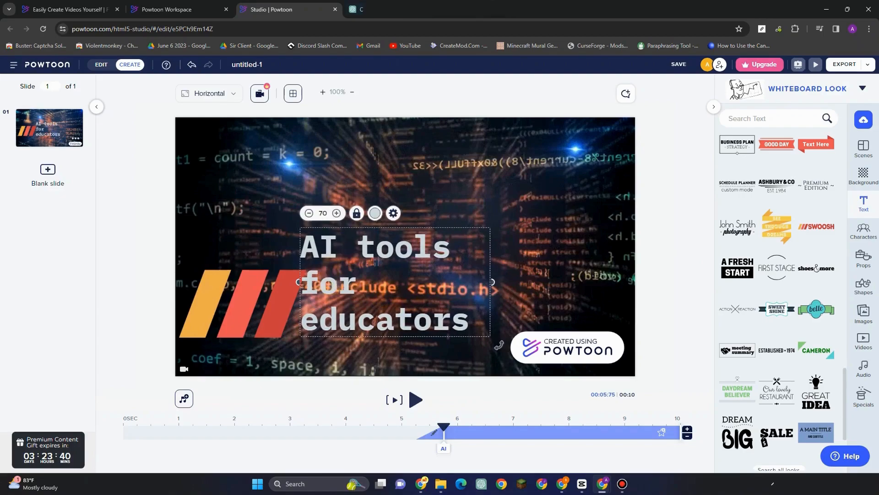
drag(300, 231, 212, 157)
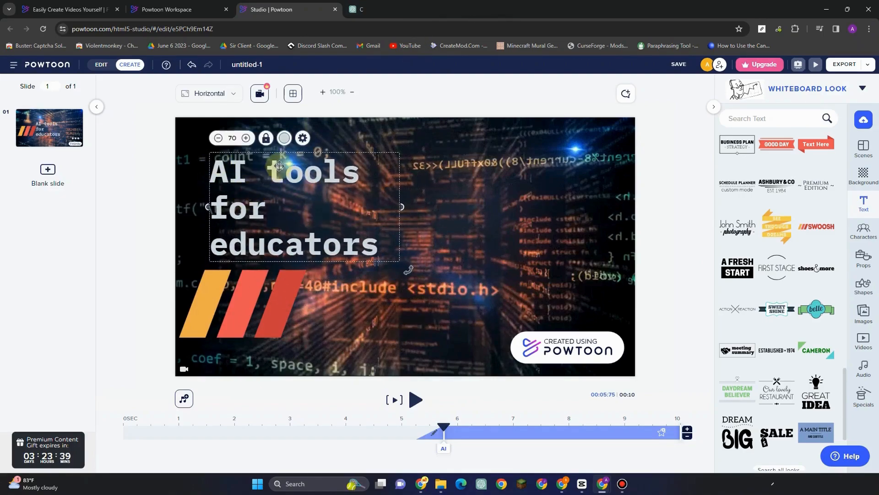
Add an A to B motion to the title that ends in the slide's upper-right area
click(303, 138)
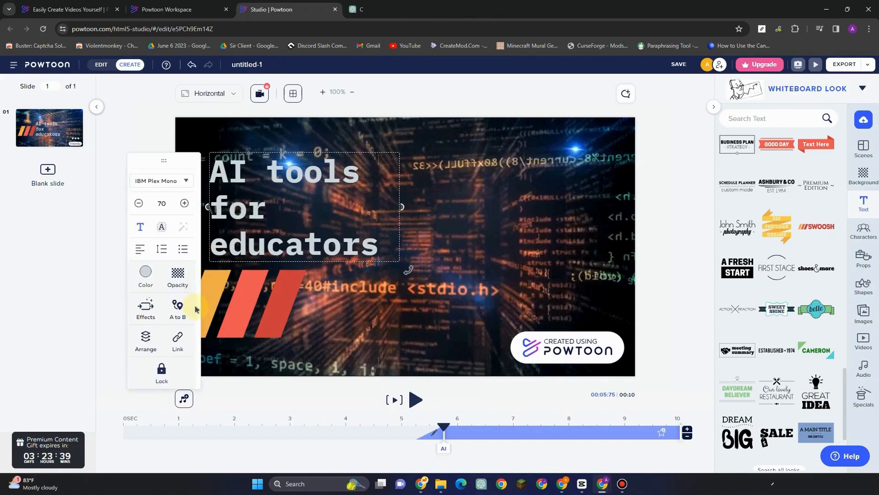
click(177, 305)
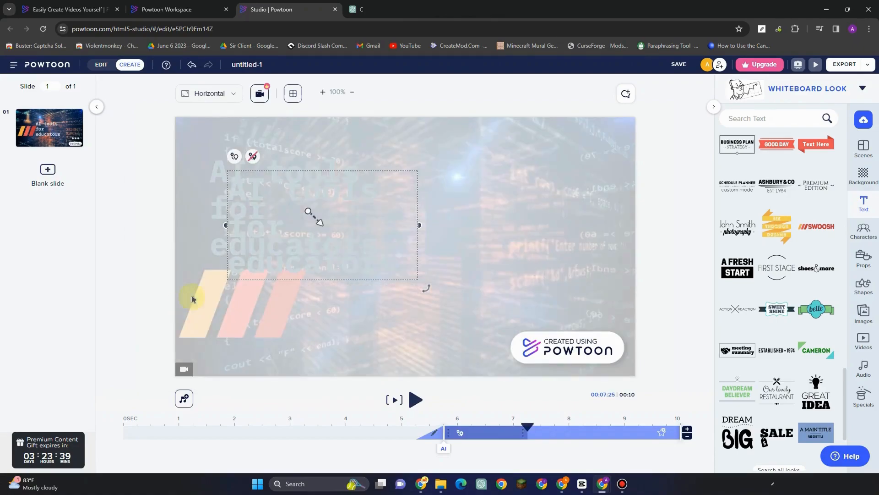
drag(322, 226, 528, 175)
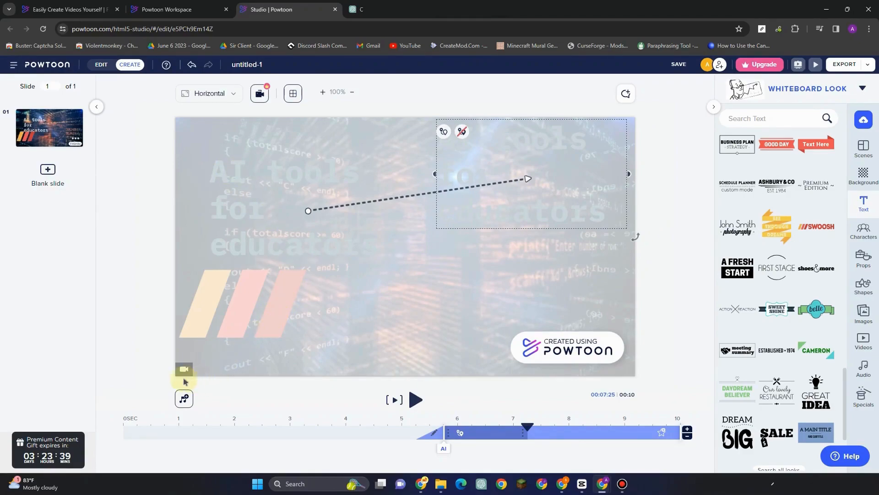
Preview the slide from the start and check the timing of the title's entrance and A to B motion
click(412, 399)
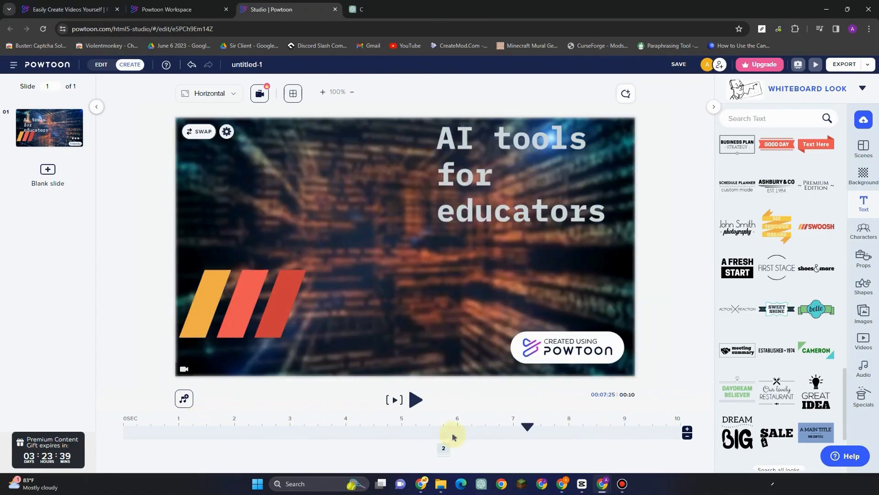
drag(525, 428, 102, 424)
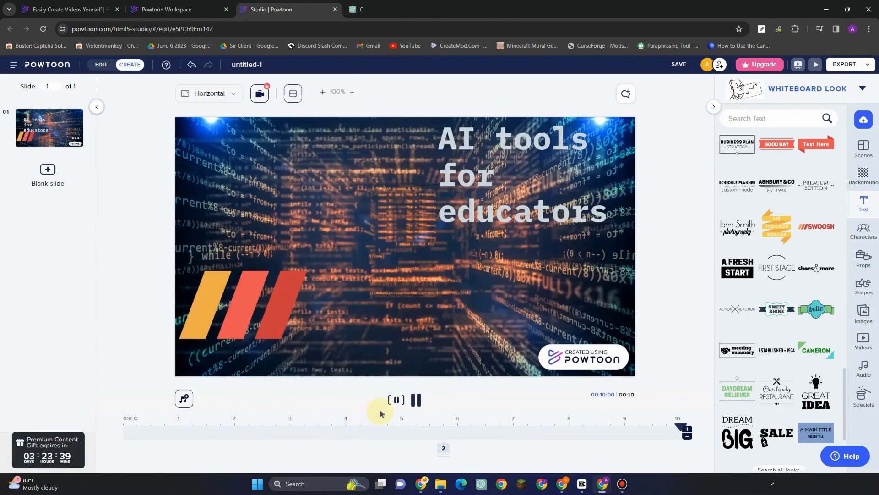
click(415, 403)
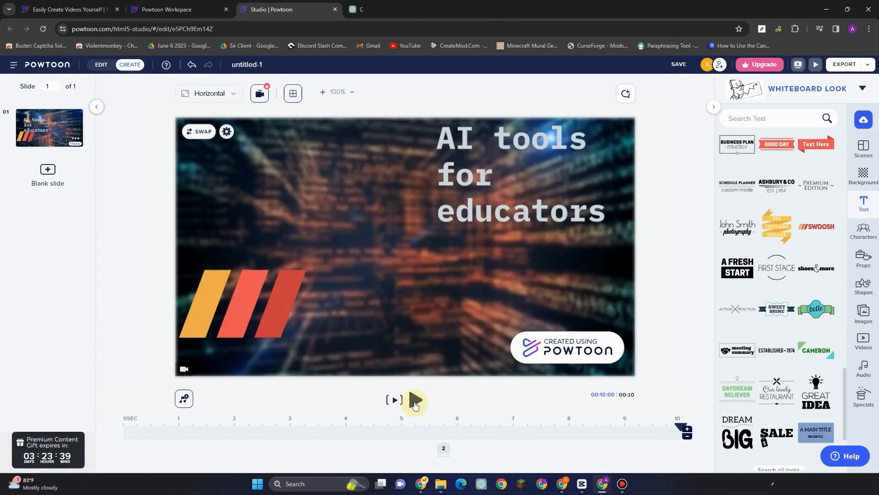
click(416, 402)
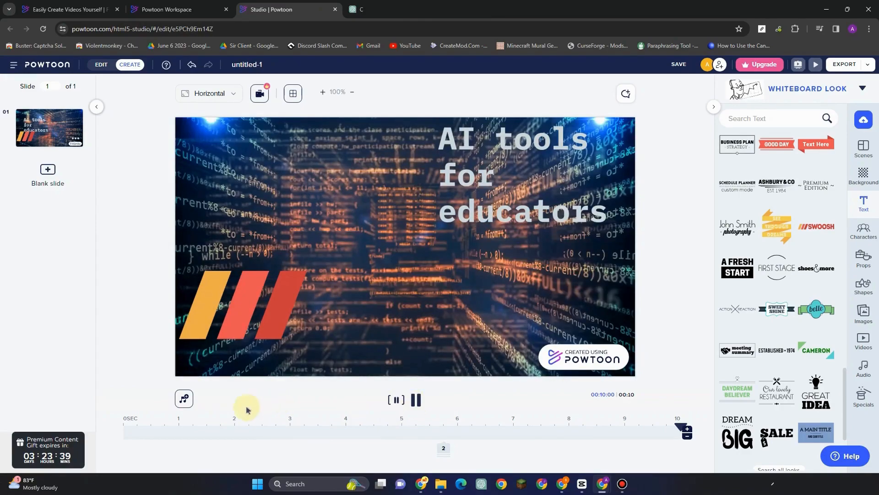
drag(177, 426, 107, 430)
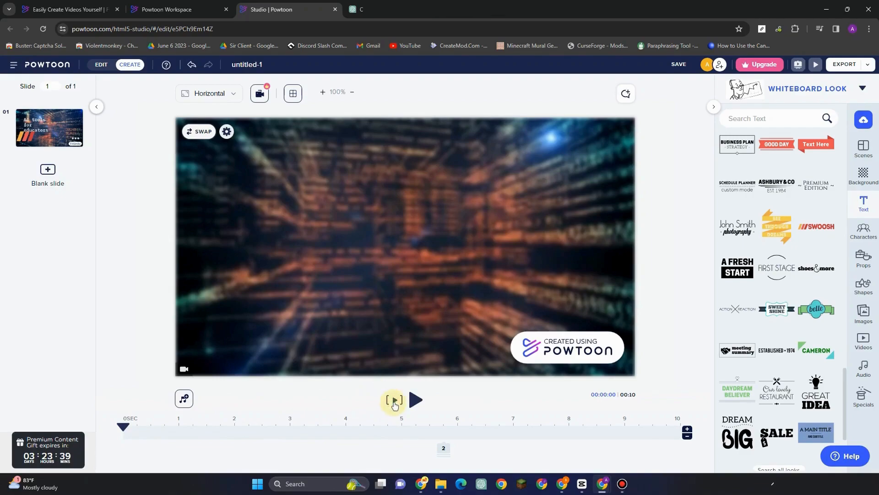
click(395, 402)
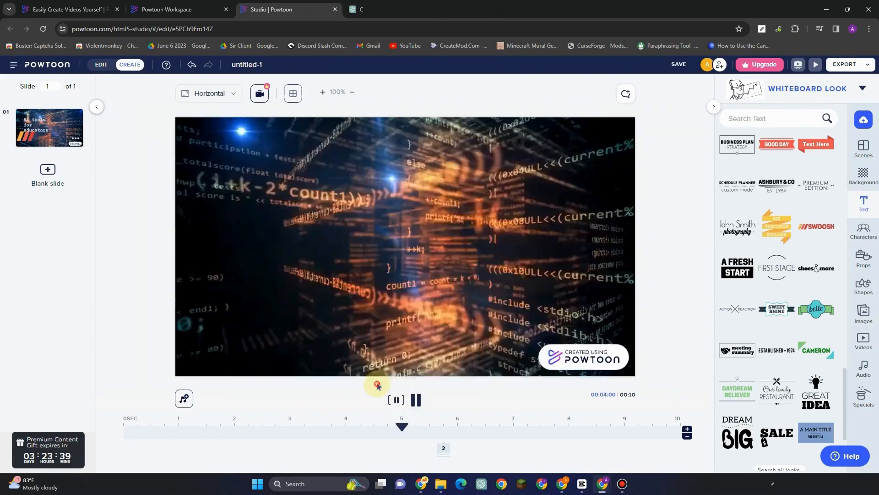
click(232, 366)
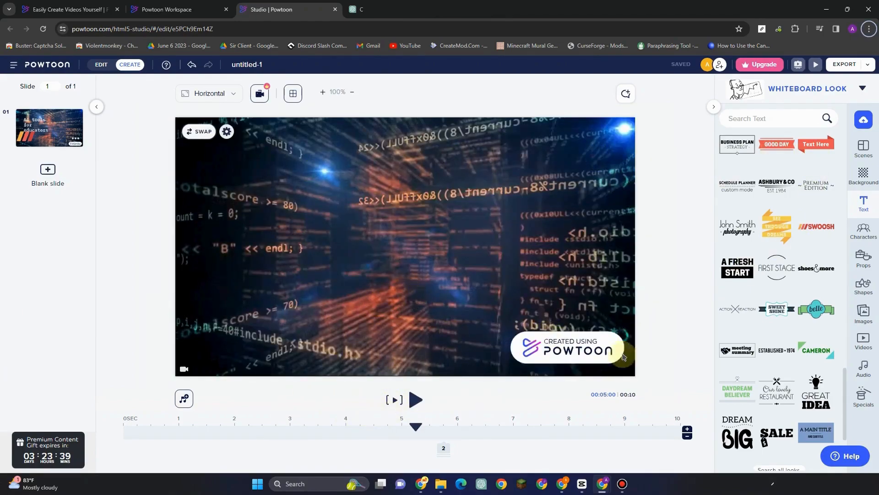
click(625, 429)
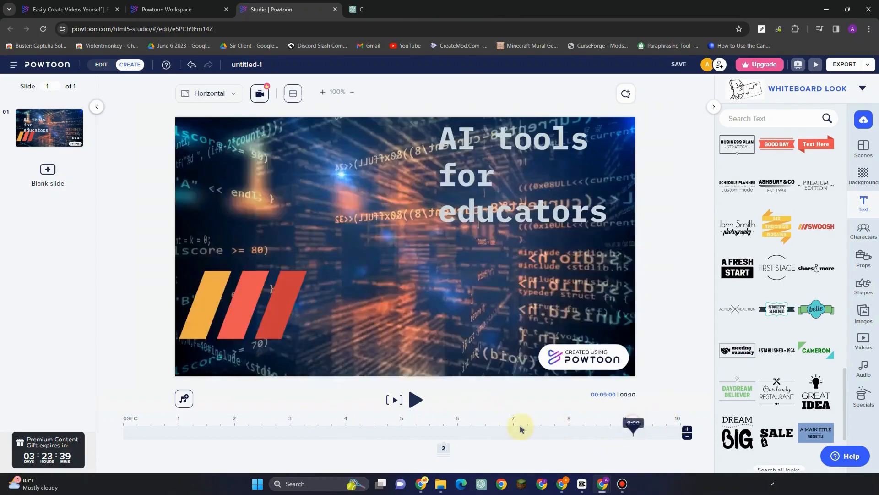
click(519, 213)
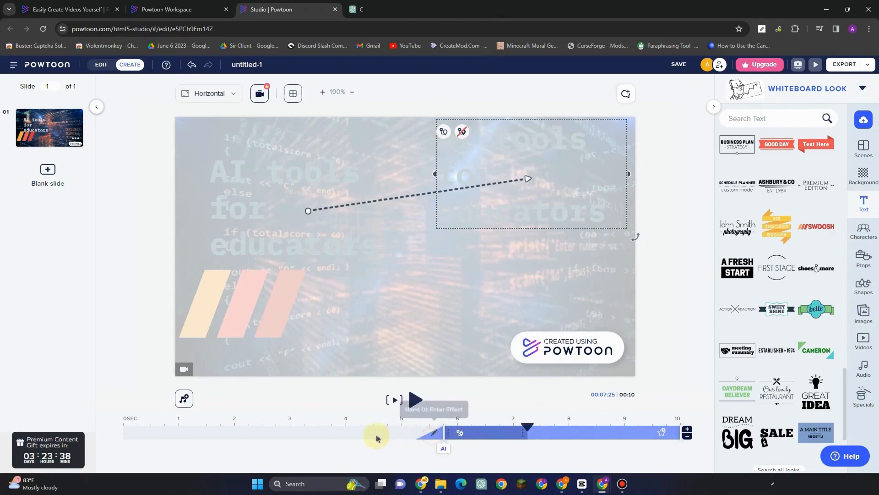
drag(527, 431, 122, 431)
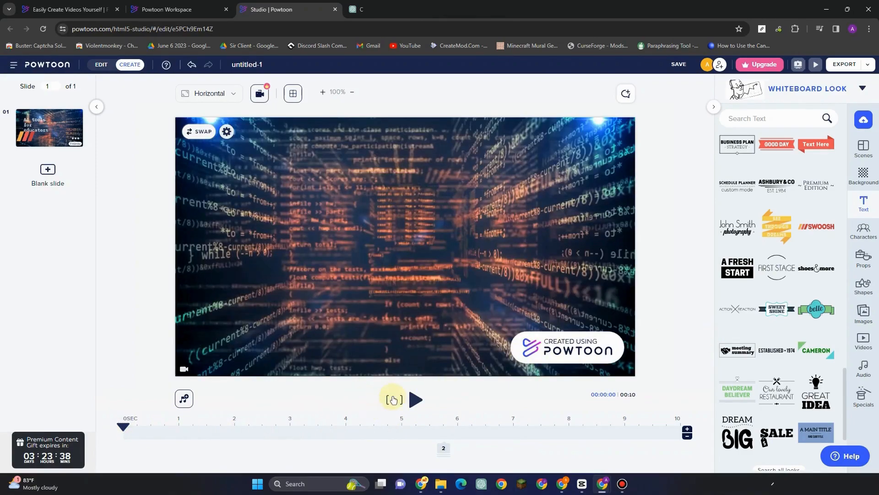
click(394, 400)
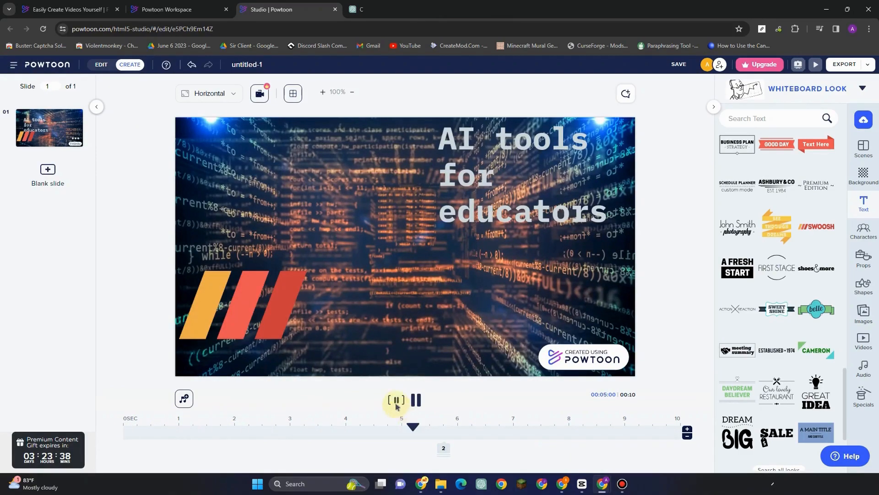
click(396, 401)
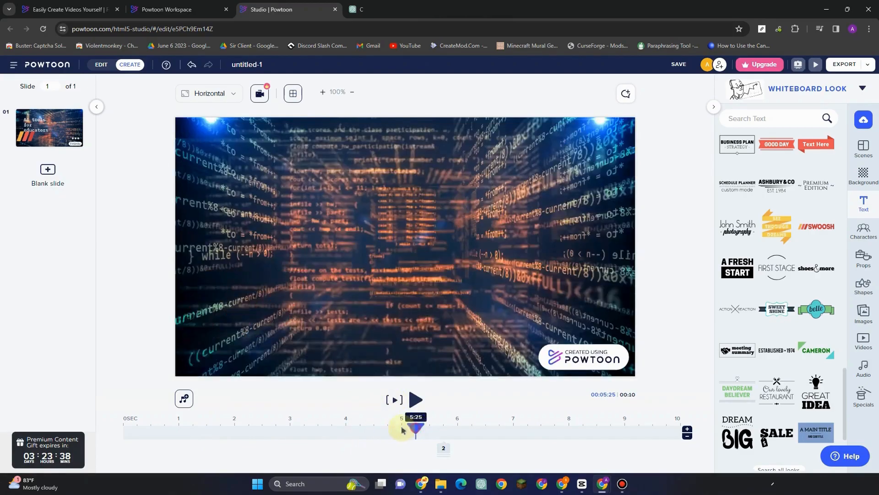
Make the title and striped graphic start at 0 seconds on the timeline and preview the slide
click(226, 427)
click(120, 426)
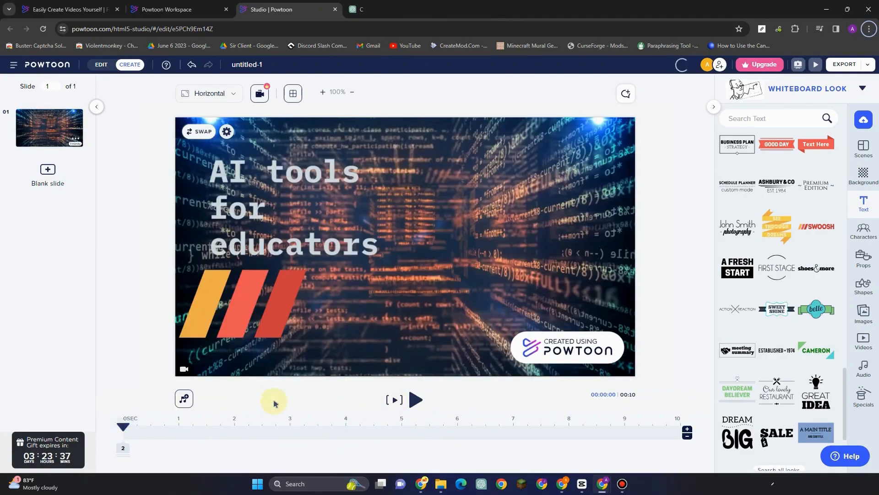
click(392, 401)
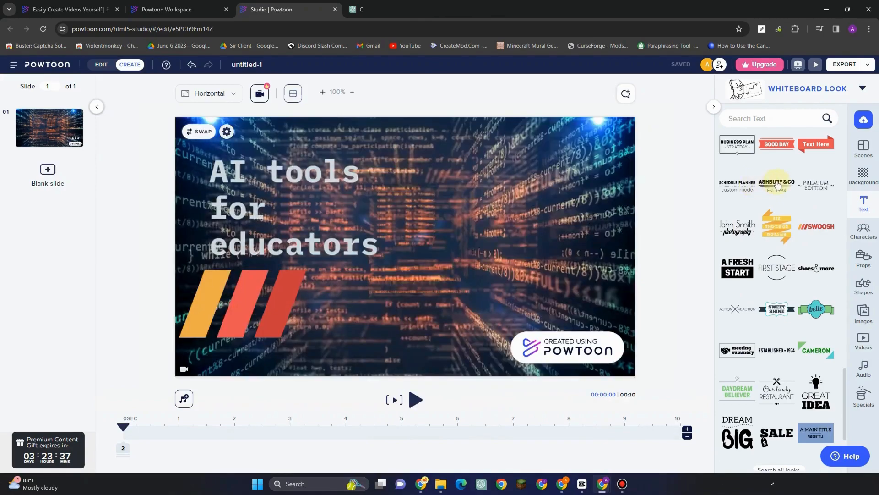
Add the Great Idea text look on the slide's right side and change its wording to "The role of AI in shaping the future of education."
scroll(772, 211, down, 3)
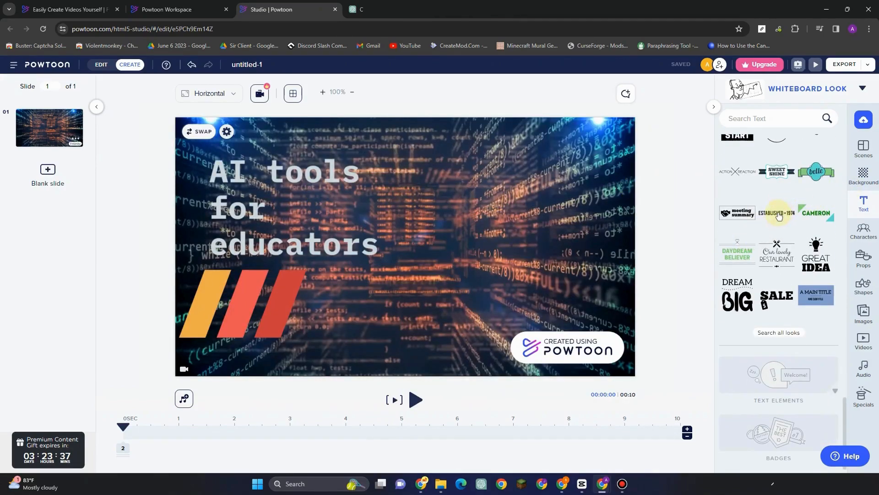
drag(815, 250, 521, 278)
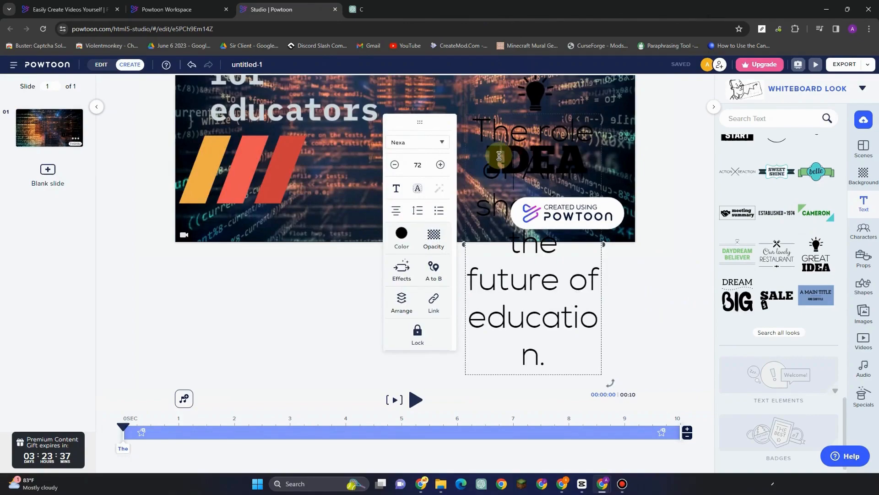
Set the new sentence's text size to 50 and remove the word IDEA so the sentence sits below the light bulb
drag(500, 156, 564, 151)
click(396, 168)
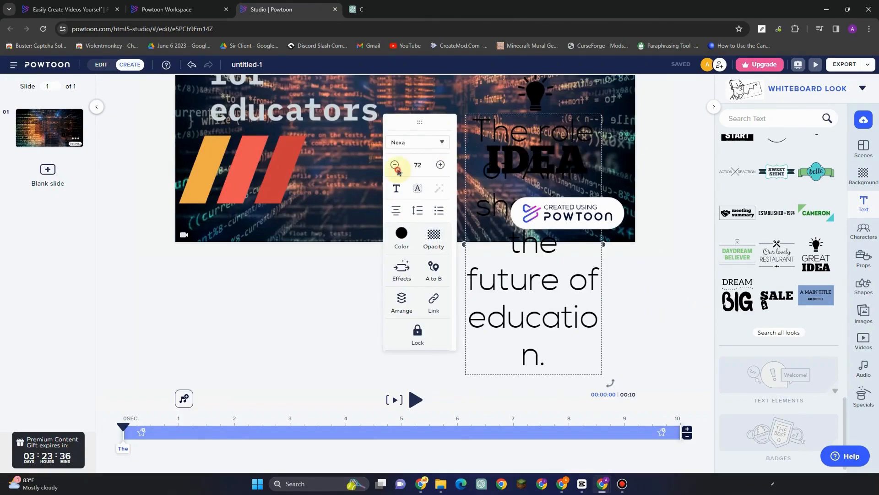
click(395, 167)
click(395, 167)
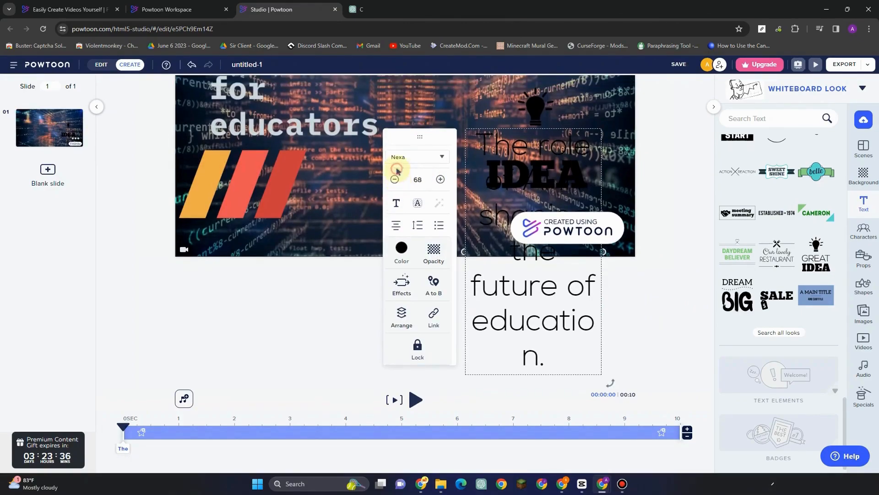
drag(483, 145, 568, 354)
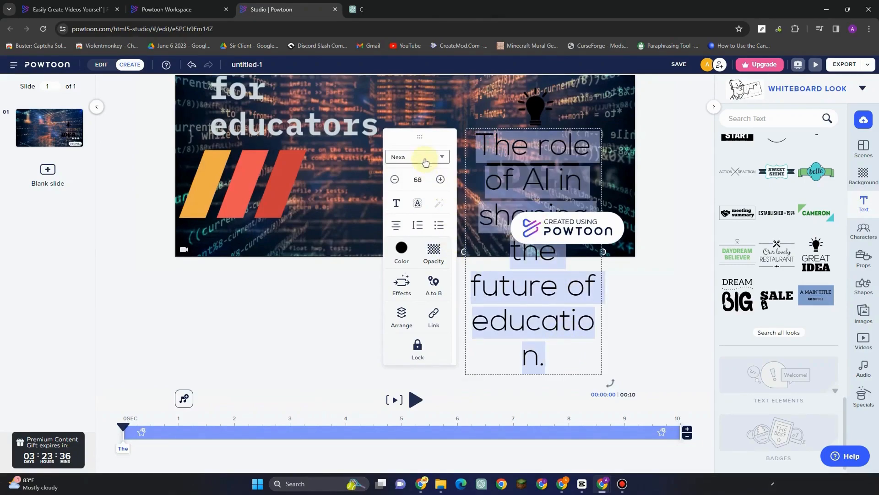
click(395, 181)
click(395, 181)
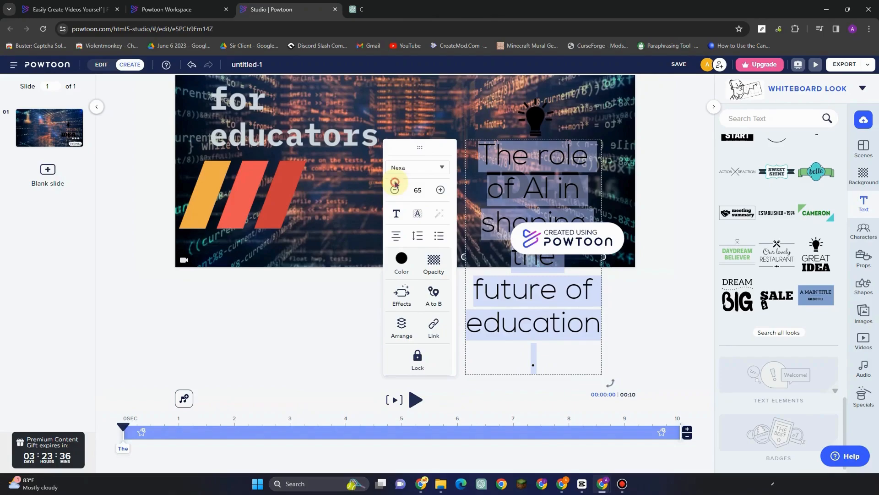
click(393, 190)
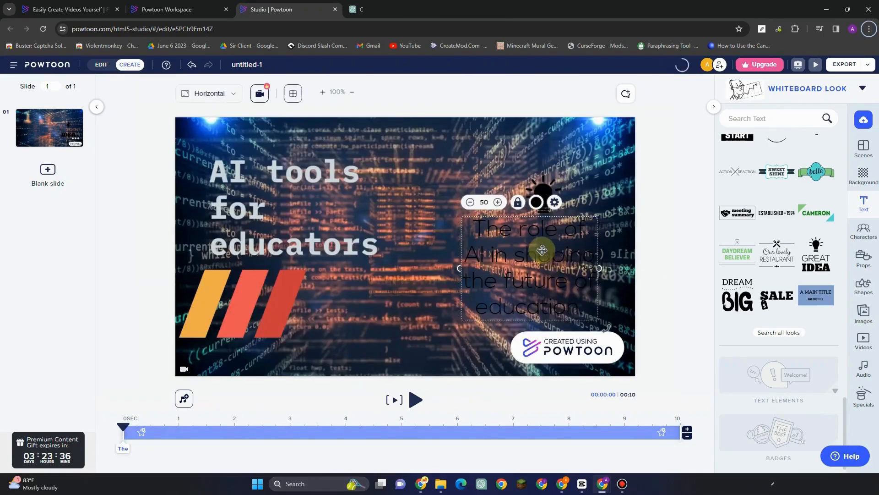
Change the colour of the whole sentence about the role of AI to white (#FFFFFF)
double_click(511, 249)
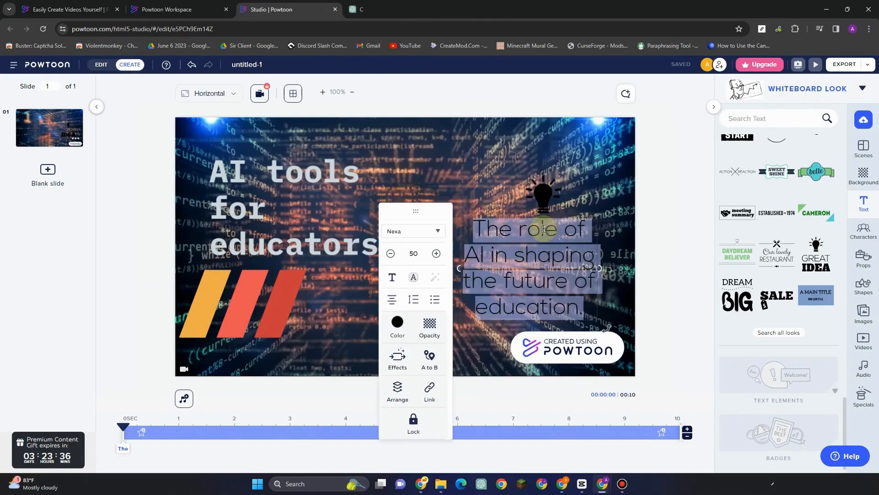
click(402, 323)
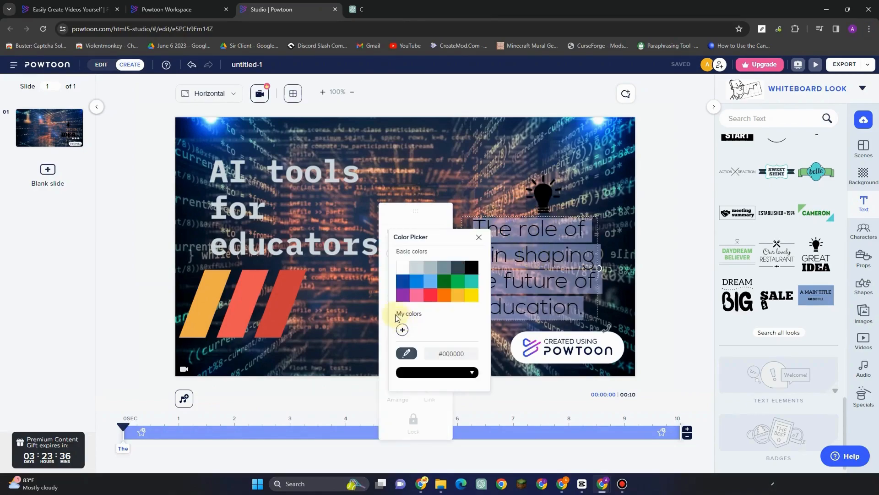
click(403, 267)
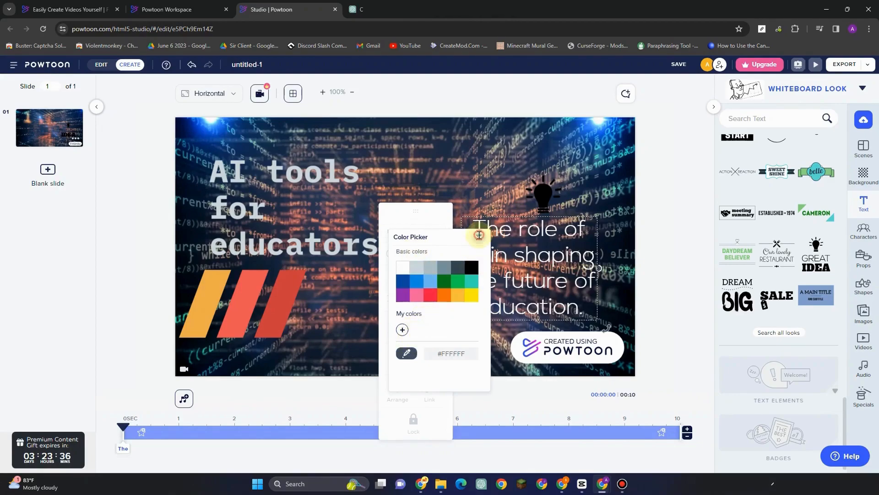
click(479, 237)
Try the Trick, Smart and Bonjour fonts on the sentence and settle on Magazine (Playfair Display Black)
click(411, 297)
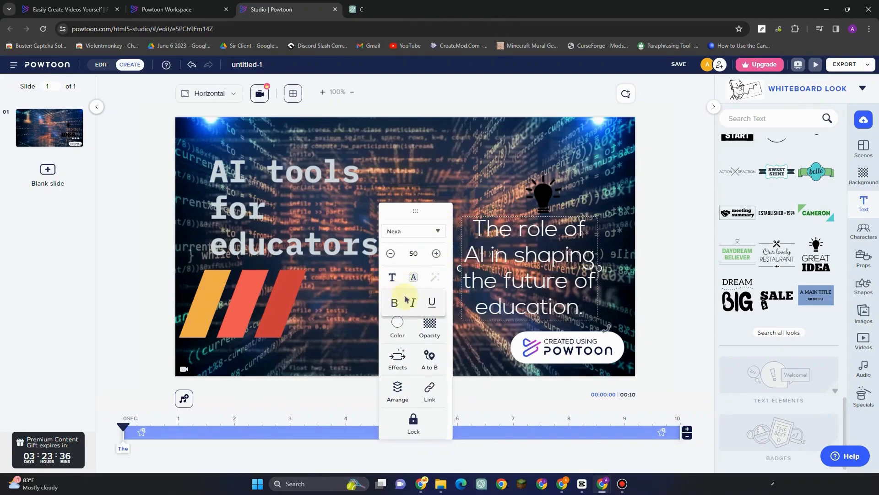
click(410, 240)
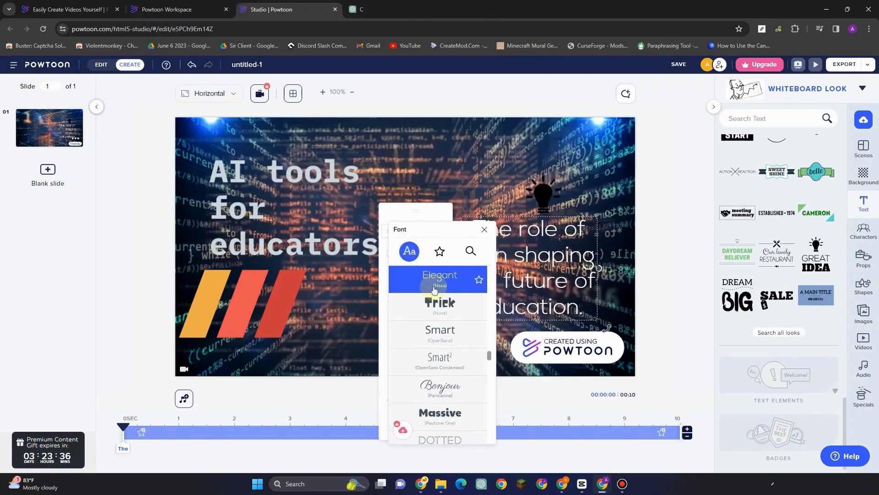
click(439, 305)
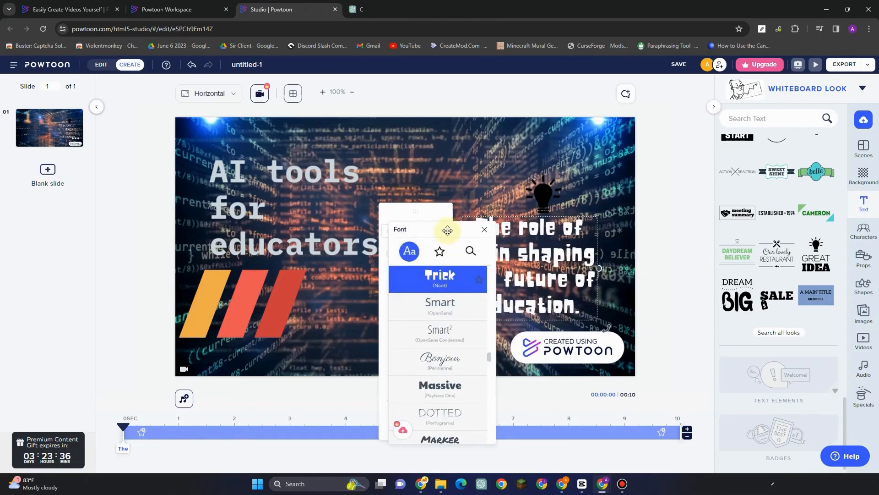
click(447, 310)
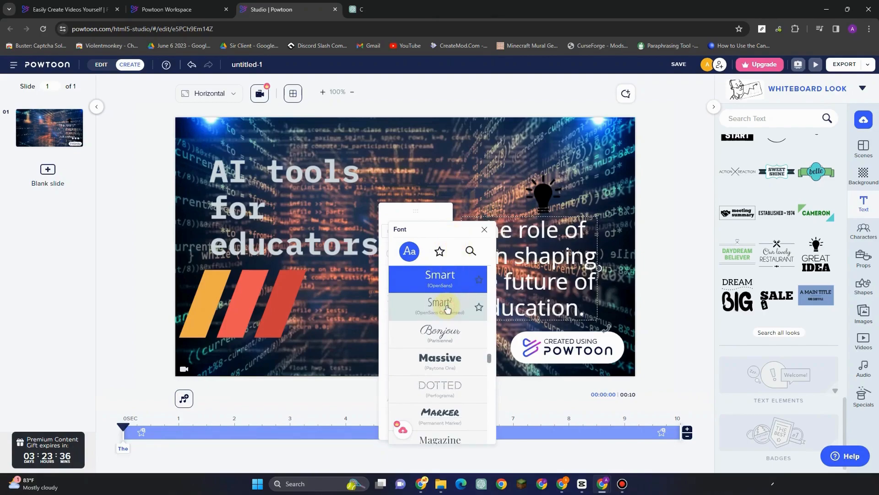
click(447, 334)
scroll(452, 336, down, 2)
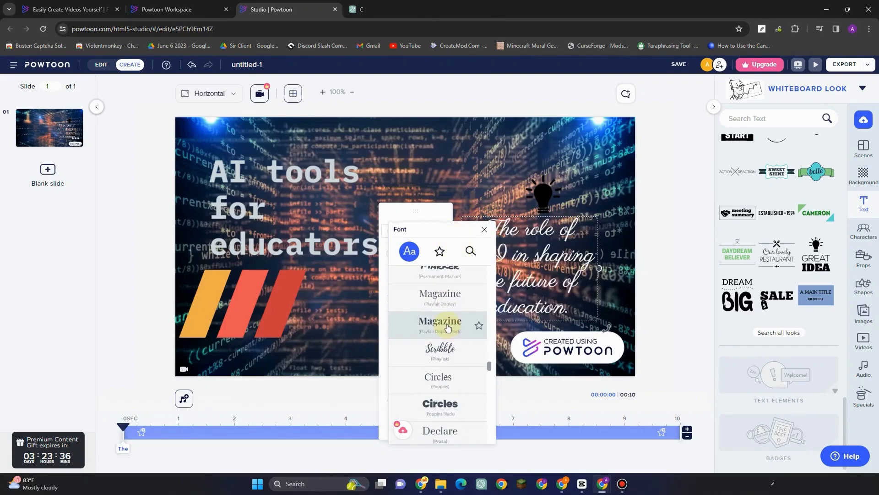
click(448, 322)
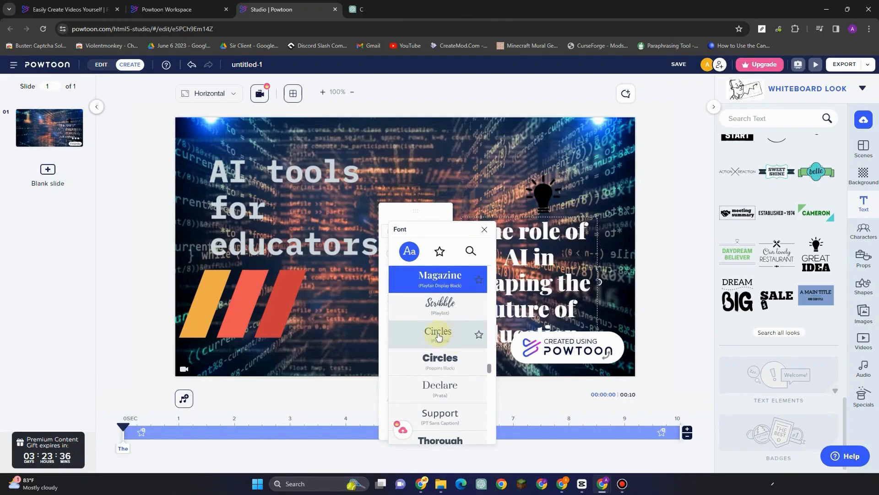
click(484, 230)
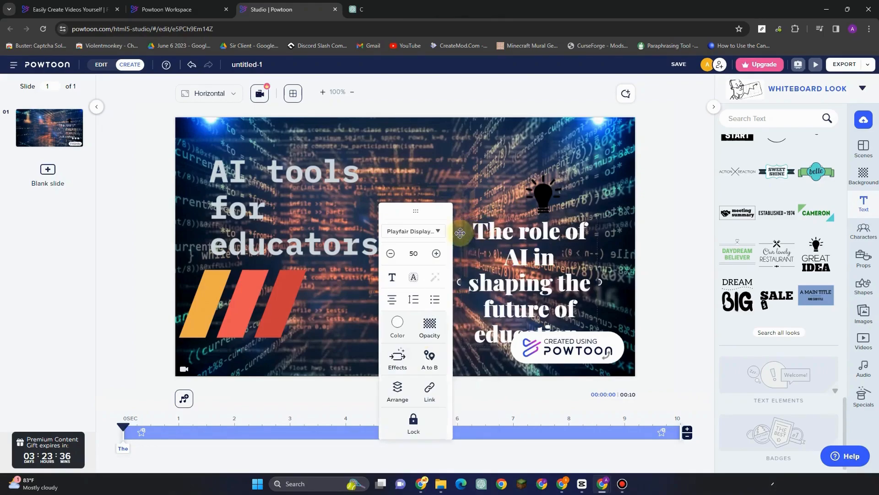
Try the Hand 04 and Pop enter effects on the sentence and apply the Hand 03 writing effect
click(397, 358)
click(477, 198)
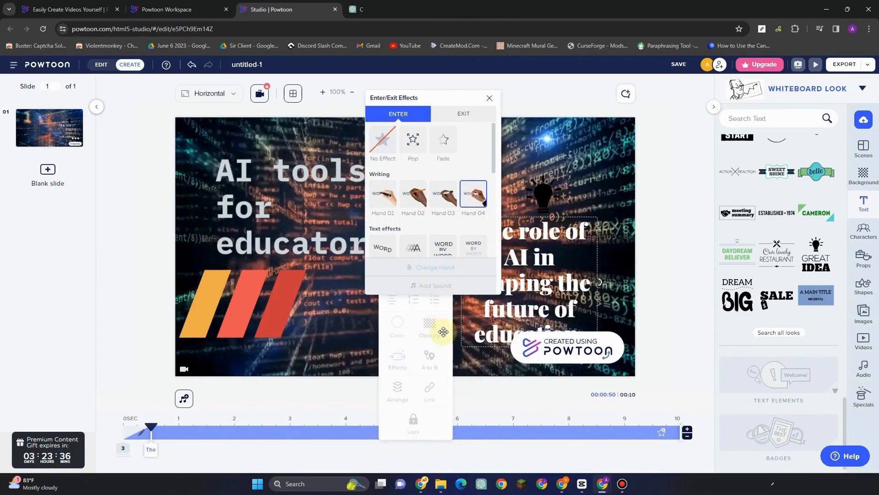
click(419, 151)
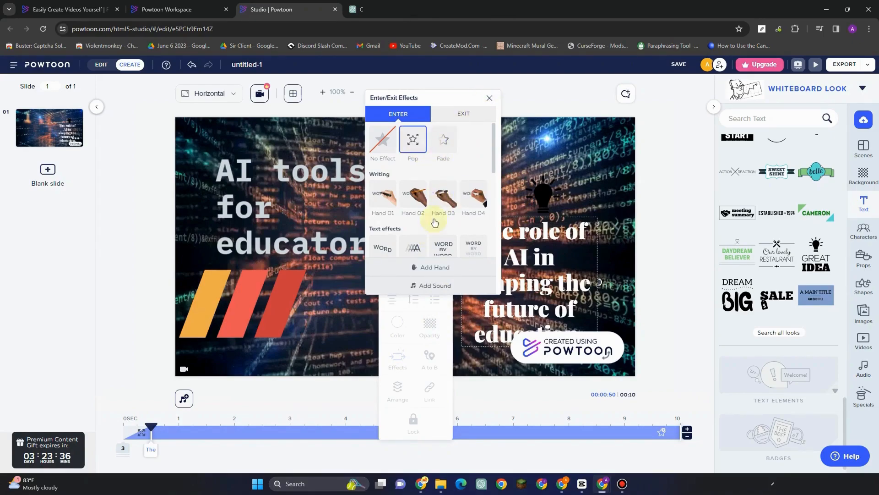
scroll(423, 197, down, 2)
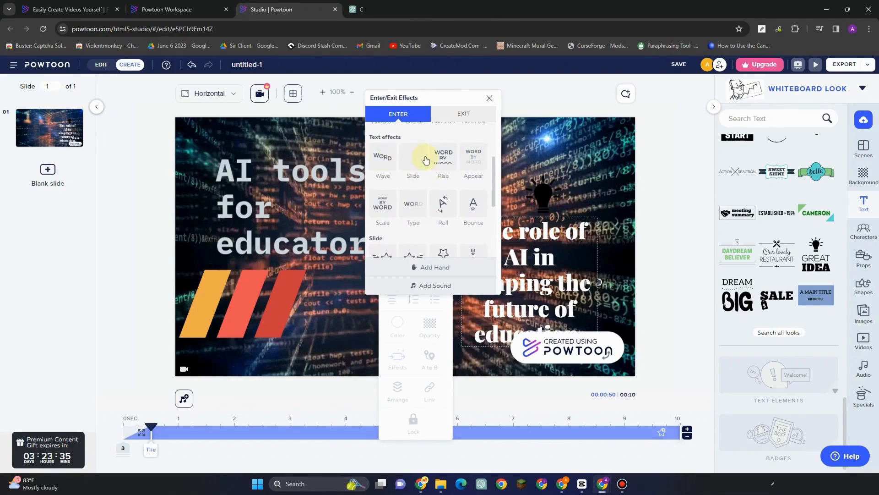
scroll(440, 165, up, 2)
click(450, 204)
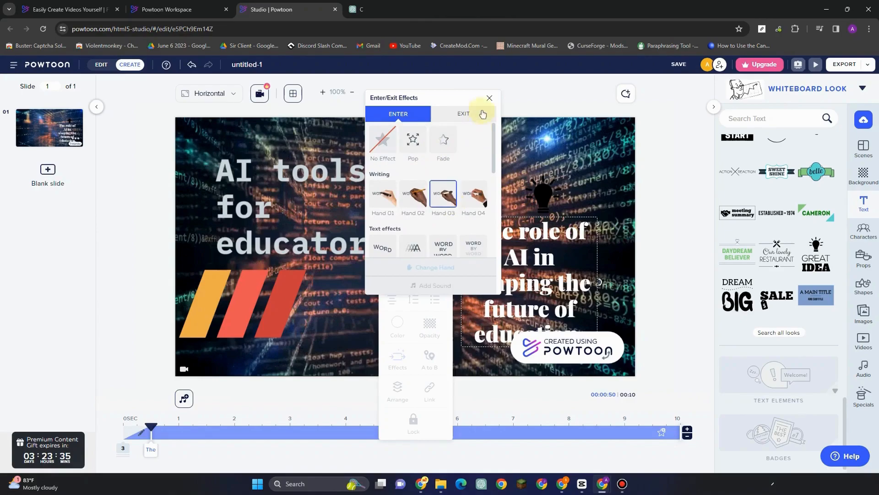
click(488, 99)
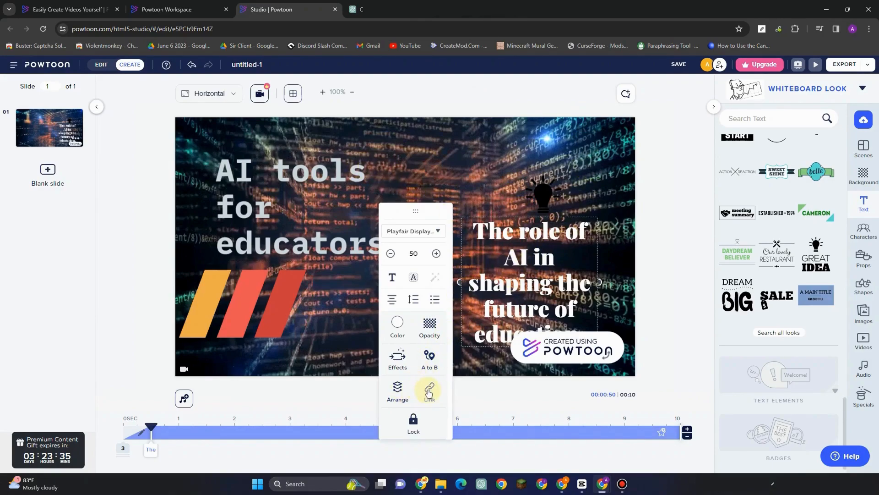
Add an A to B motion to the sentence that ends in the slide's upper-left area, and preview the slide
click(431, 365)
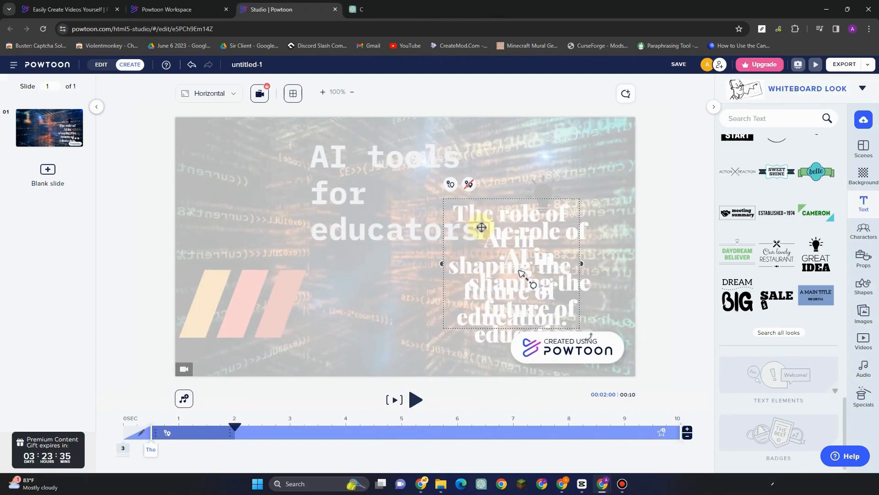
drag(517, 272, 257, 204)
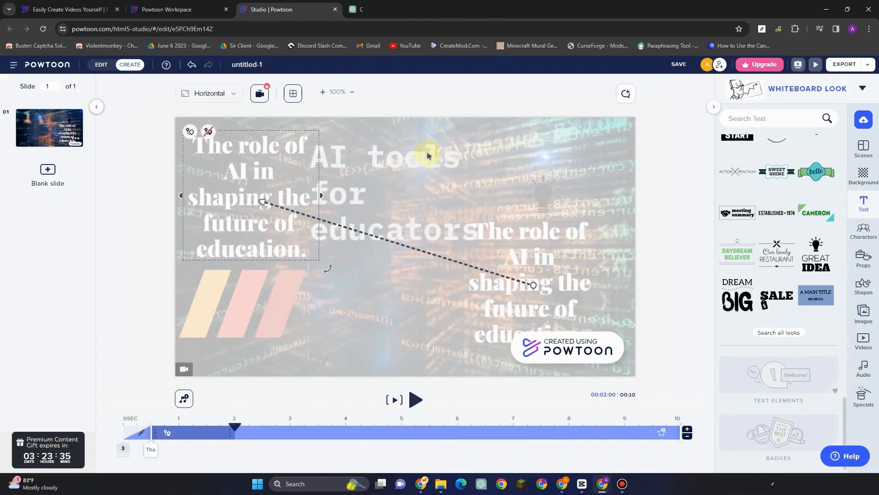
click(455, 186)
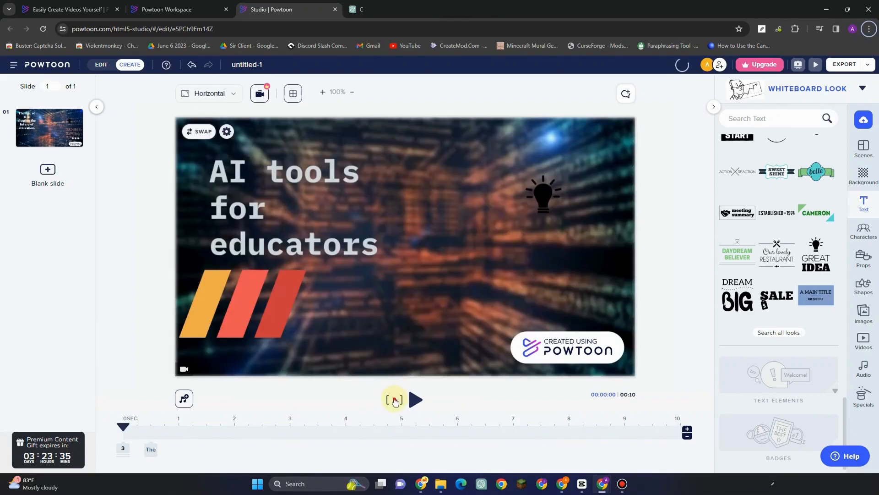
click(397, 401)
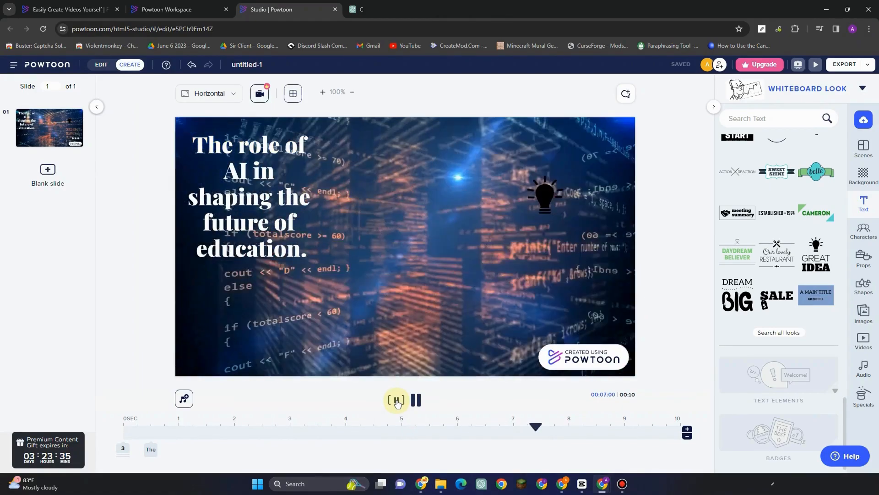
click(397, 402)
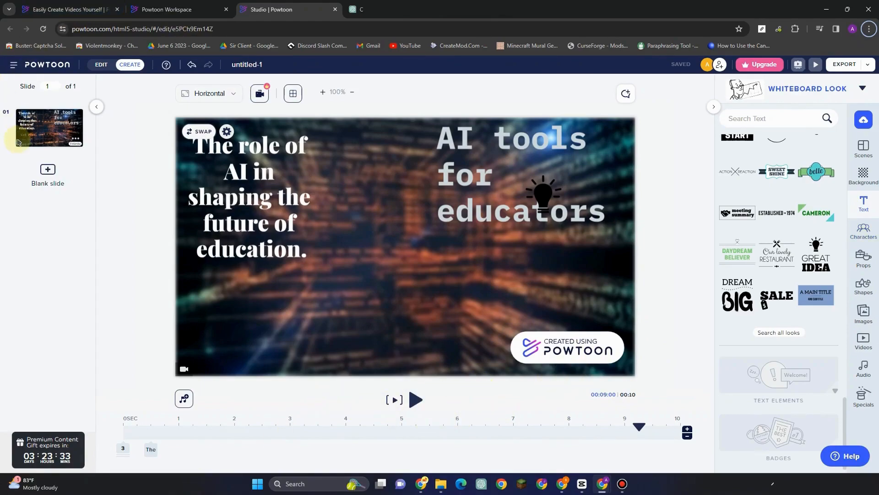
Add a blank second slide and look through the Holidays and Celebrations backgrounds for it
click(48, 172)
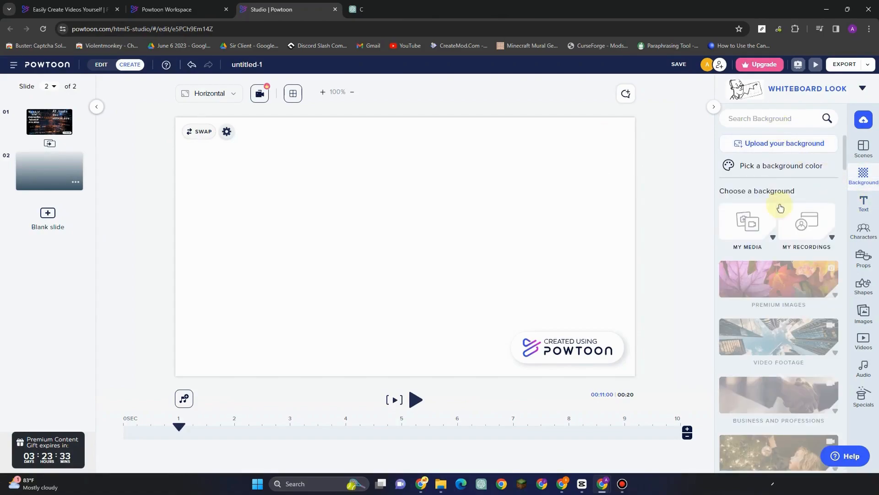
scroll(788, 243, down, 7)
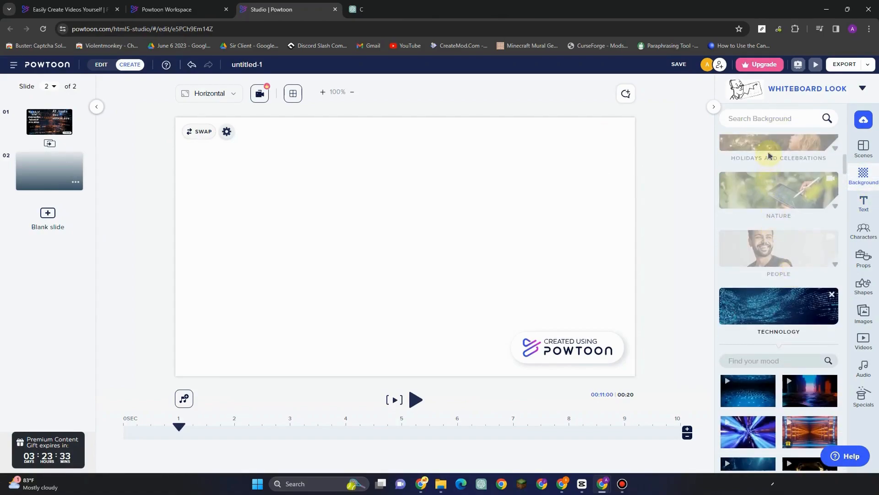
click(769, 156)
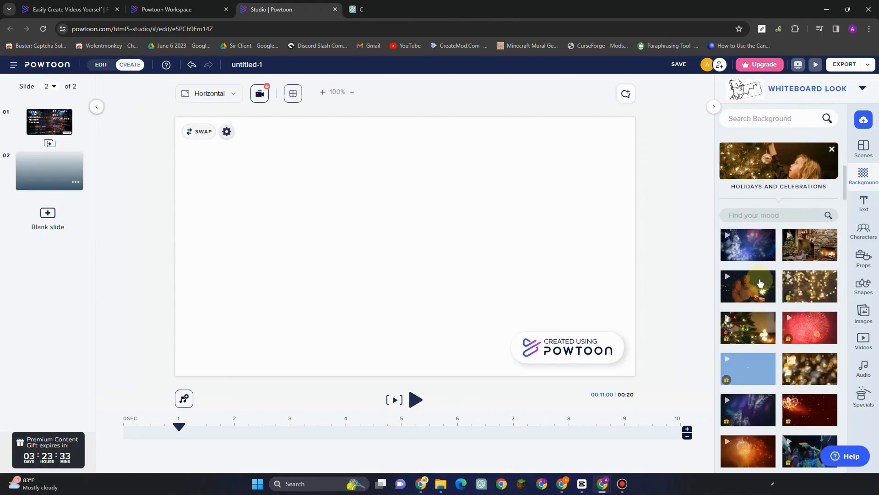
scroll(796, 325, down, 7)
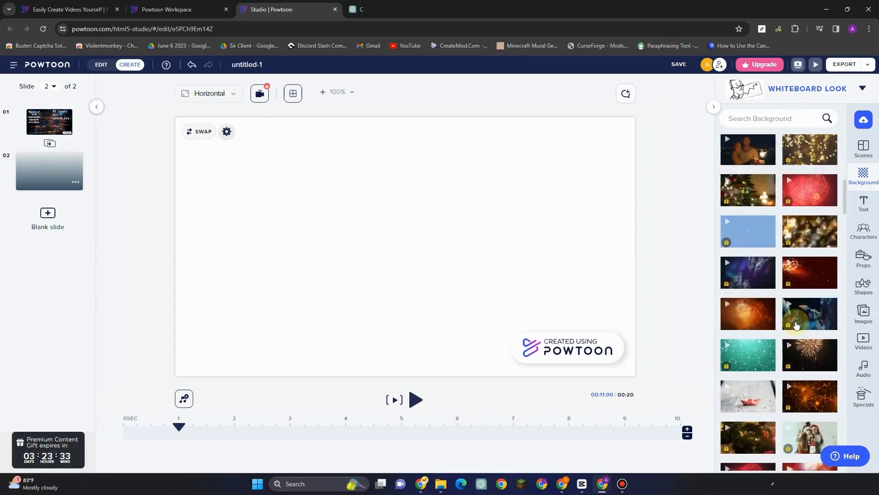
Search the backgrounds for "anime" and clear the search to return to the background categories
click(767, 118)
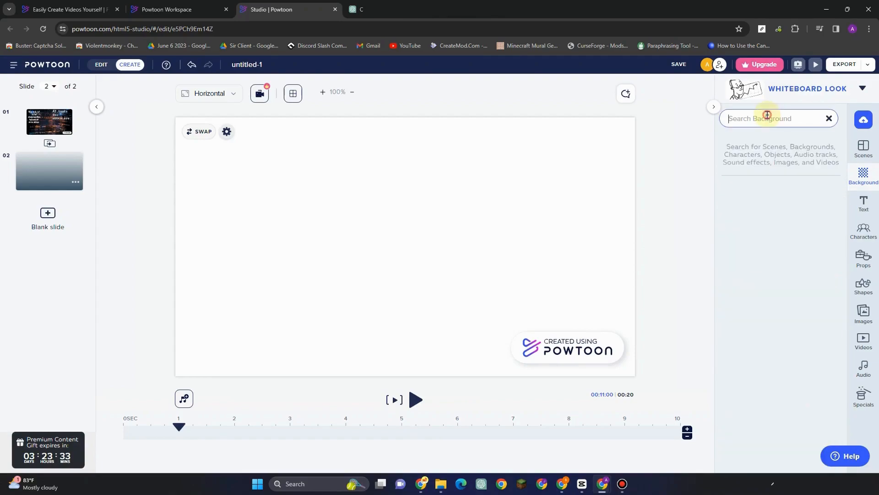
text(anime)
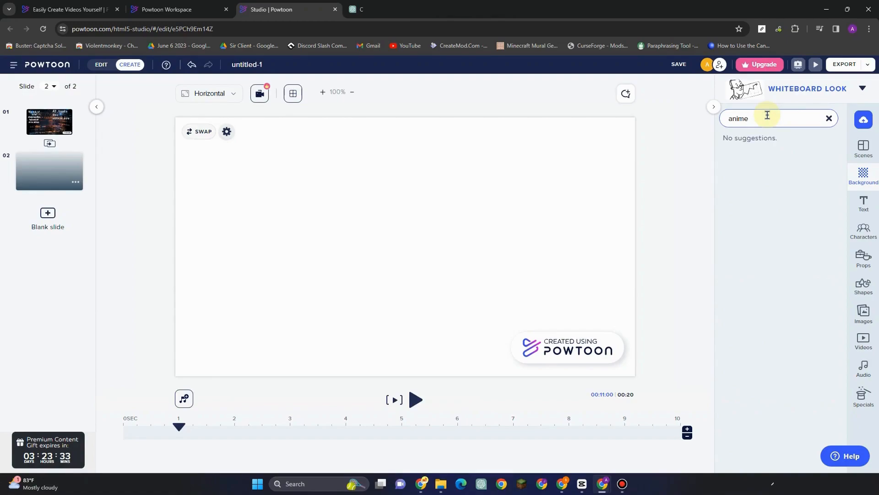
key(BackSpace)
key(BackSpace)
click(830, 120)
click(830, 120)
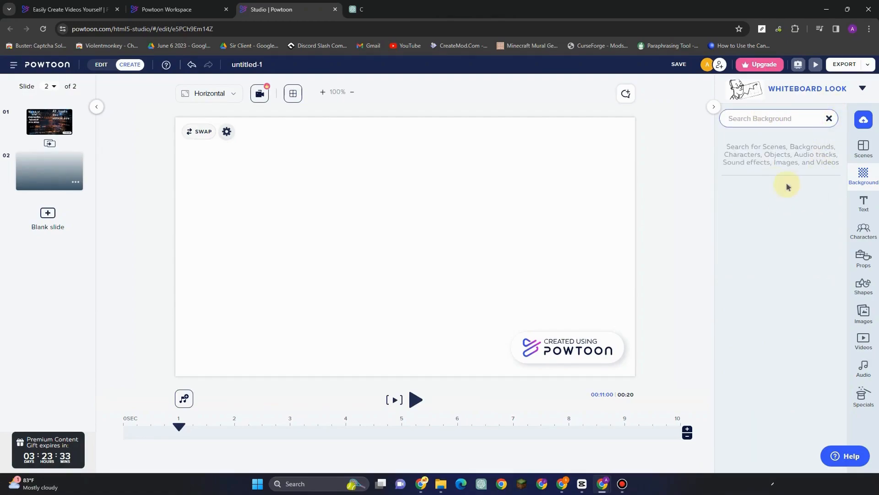
Set a Christmas tree and fireplace video from Holidays and Celebrations as the second slide's background, trimming it to the slide length
scroll(789, 229, down, 5)
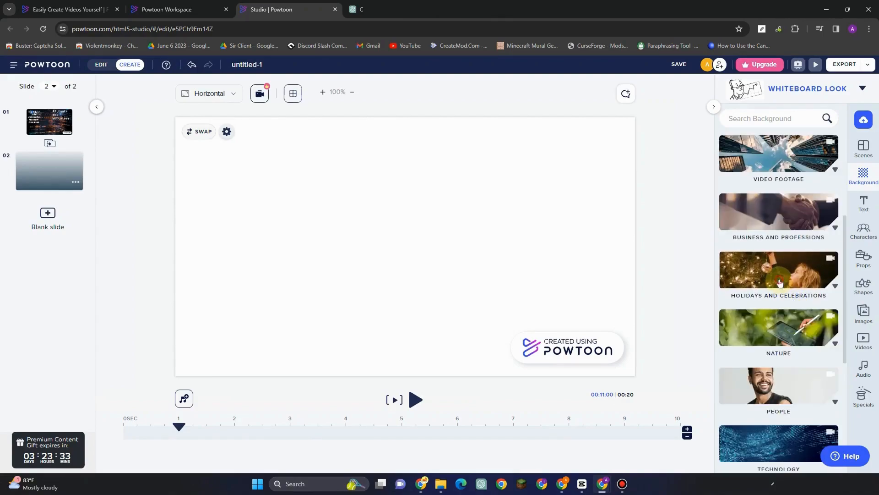
click(780, 284)
scroll(807, 285, down, 5)
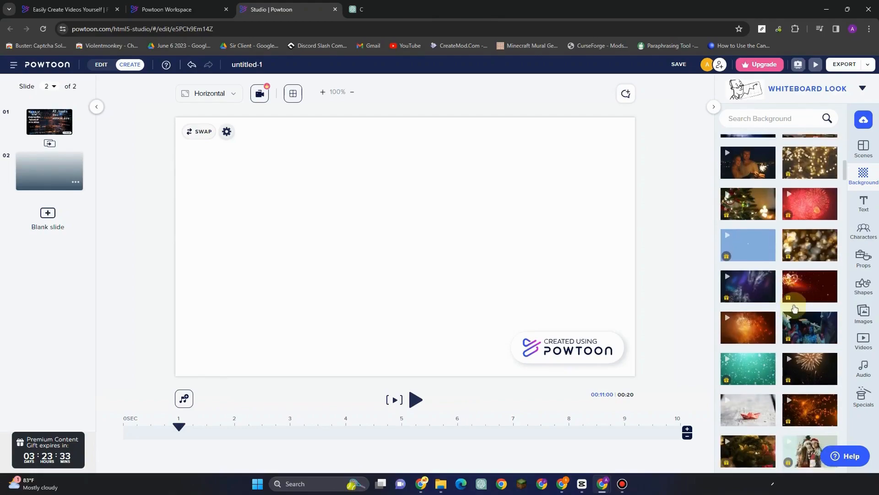
scroll(794, 308, down, 5)
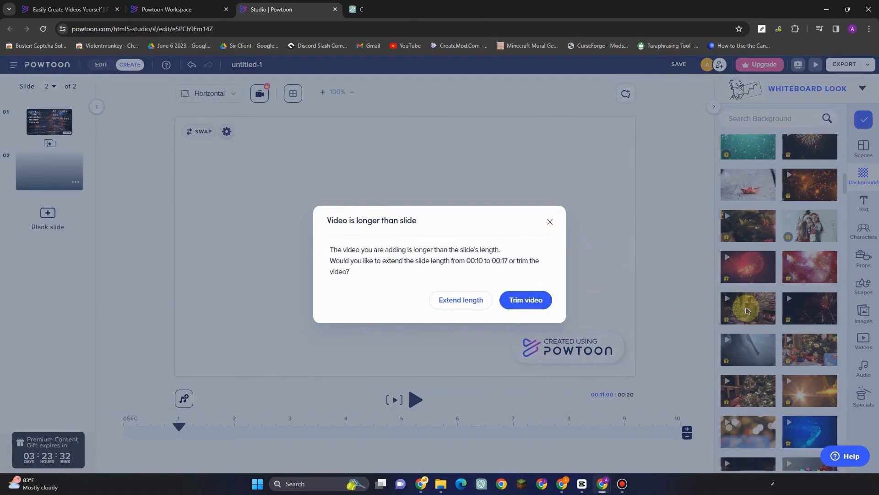
click(526, 299)
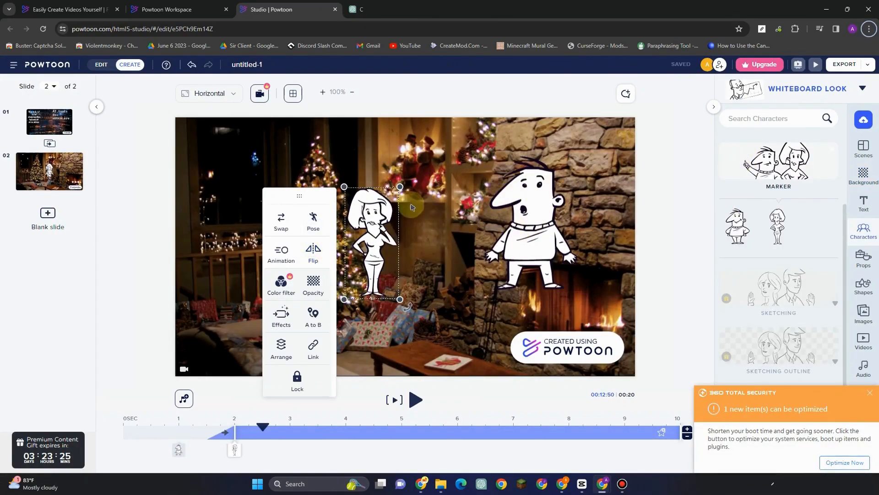
Set the woman character's loop animation to play 9 times
click(310, 259)
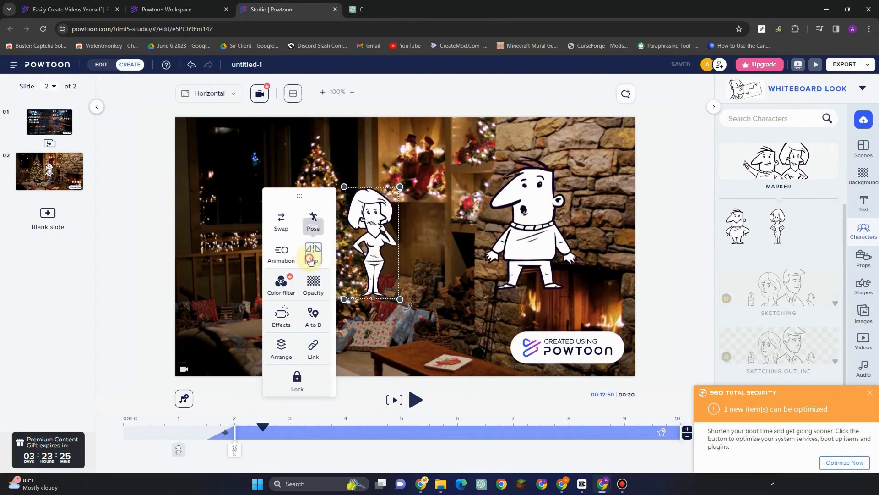
click(311, 260)
click(271, 261)
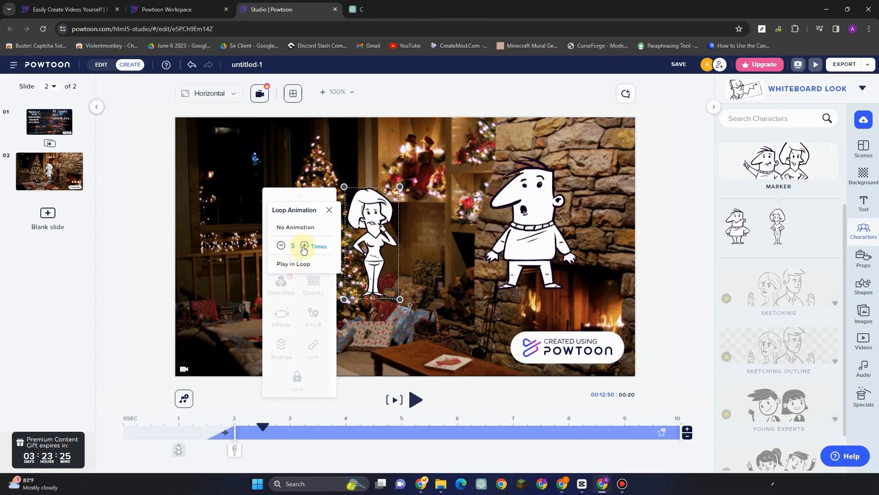
click(304, 246)
click(304, 246)
click(304, 246)
click(304, 246)
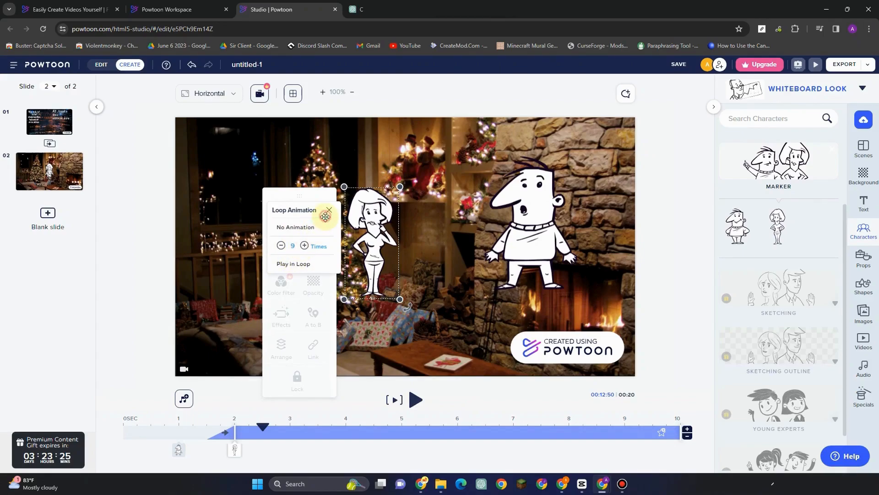
click(328, 211)
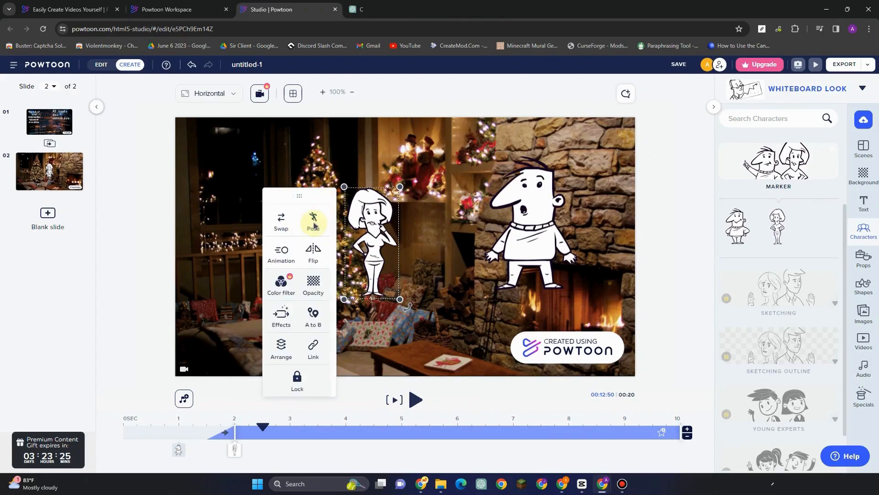
Look through the woman character's available poses and its opacity setting without changing them
click(314, 223)
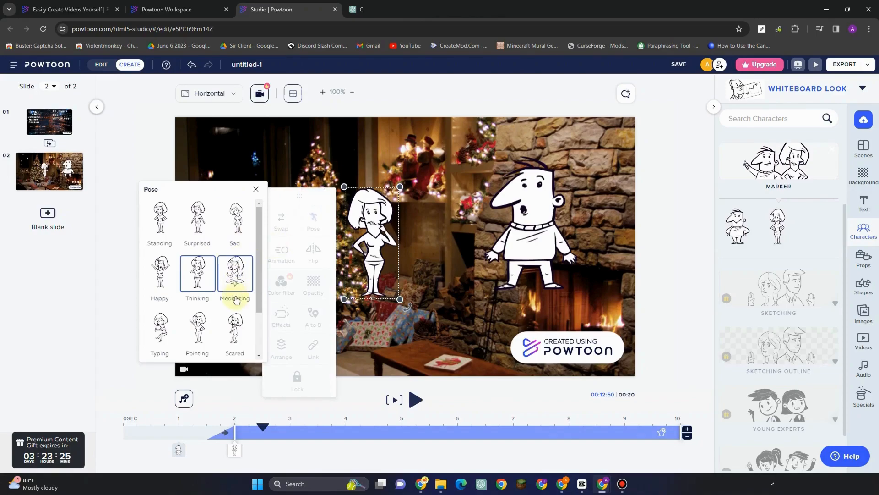
click(256, 190)
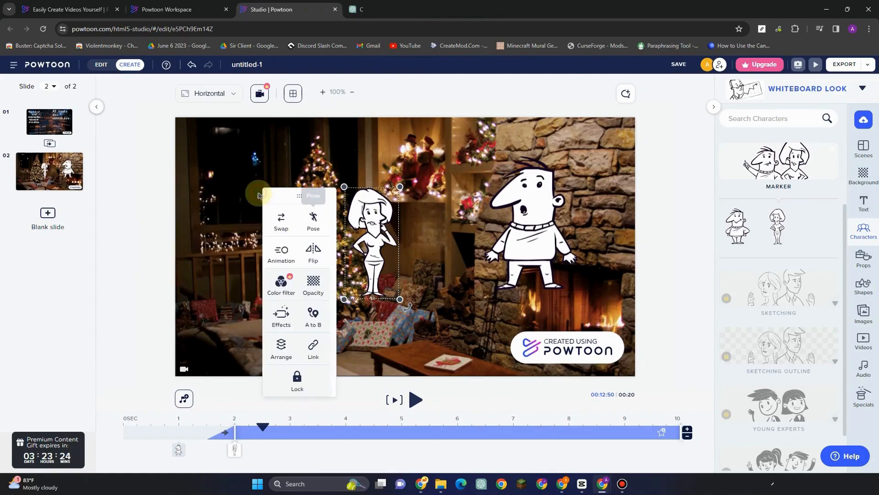
click(311, 284)
click(314, 179)
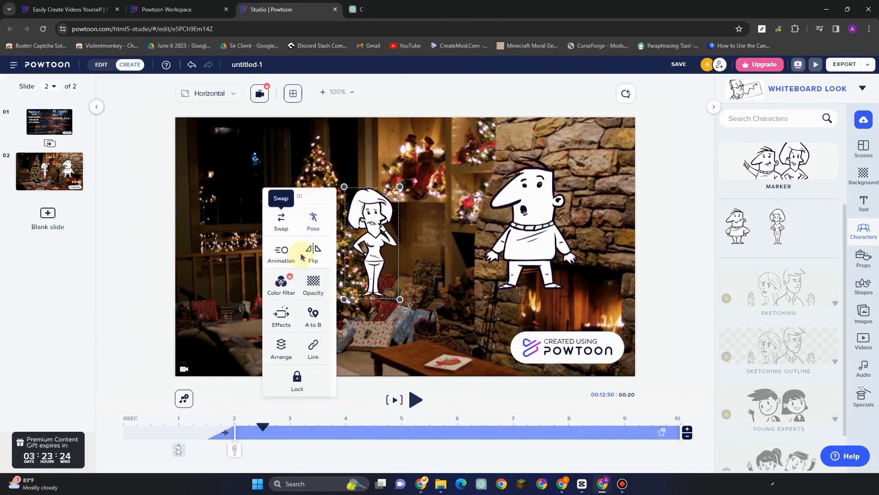
Change the woman character's enter effect to Slide Up
click(281, 320)
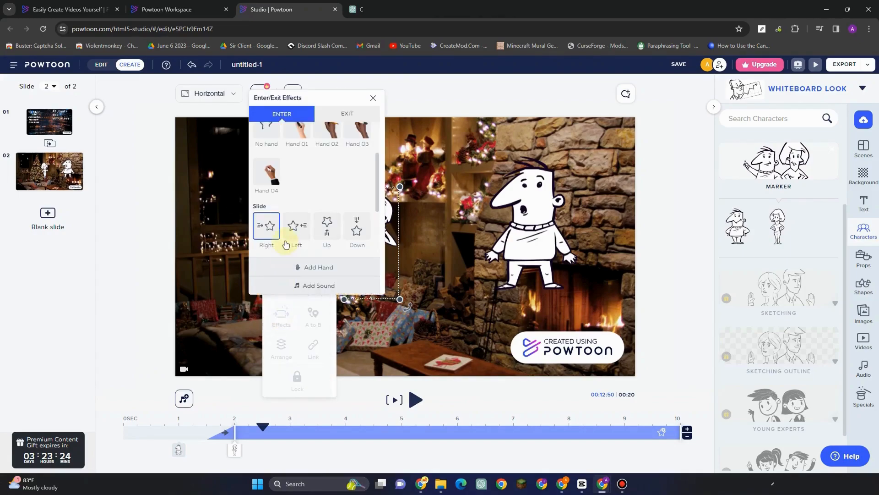
click(326, 233)
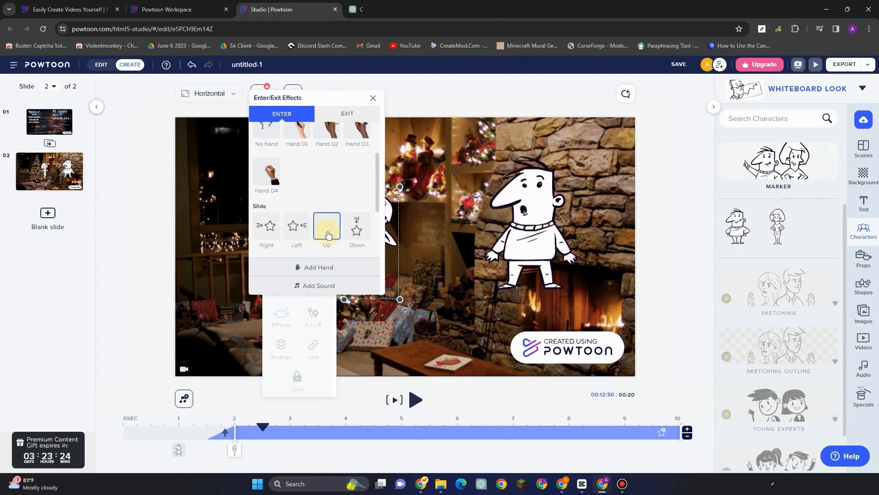
click(373, 99)
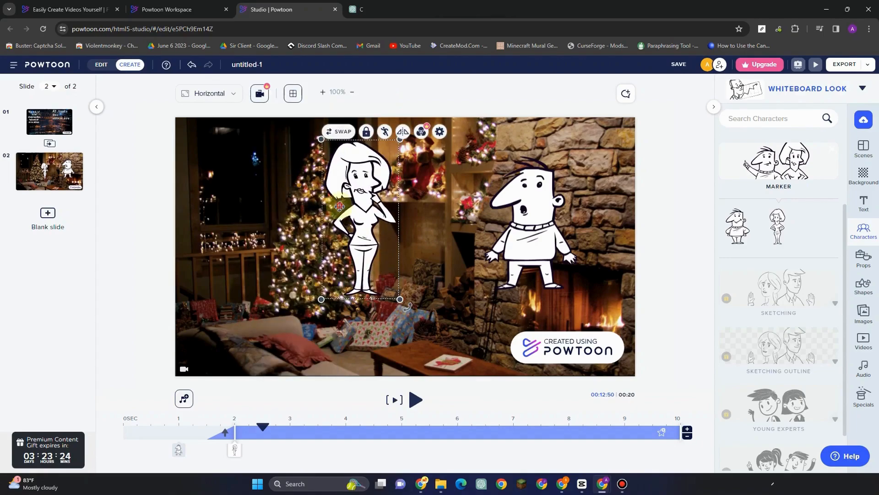
Enlarge the woman character and place it in front of the Christmas tree, facing the man
drag(359, 215, 326, 261)
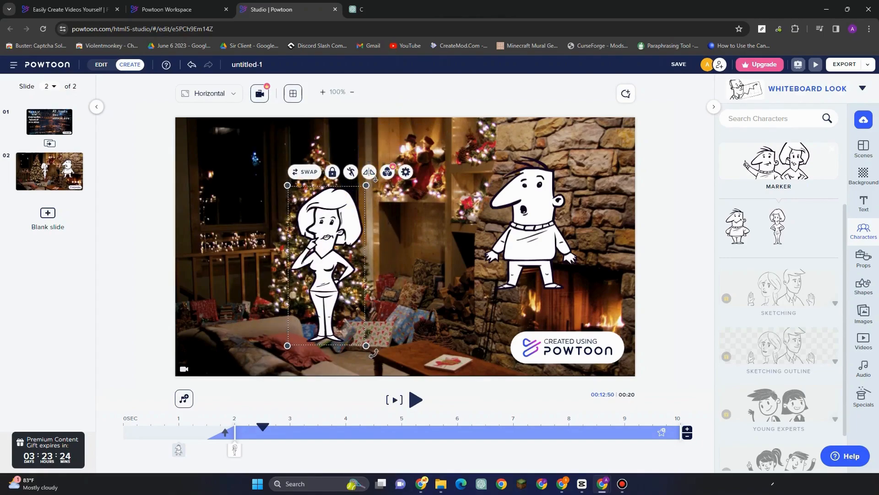
click(369, 172)
click(417, 150)
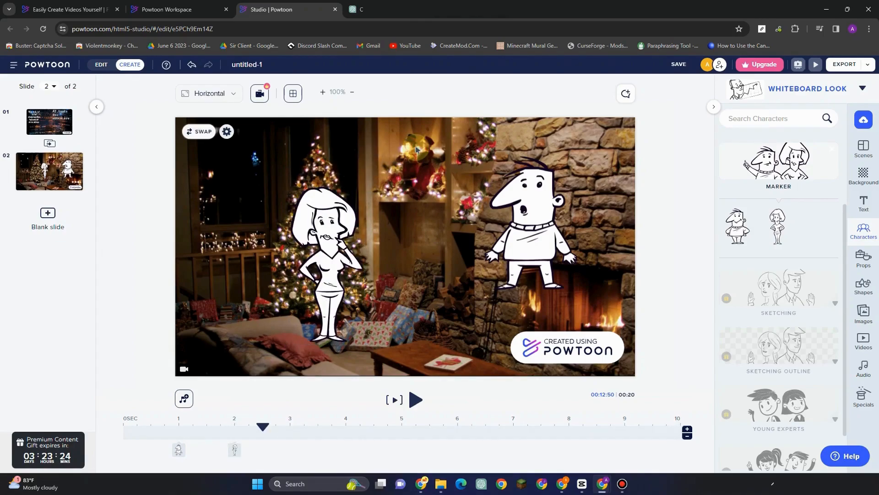
Lower the background video's opacity to 61%
click(227, 131)
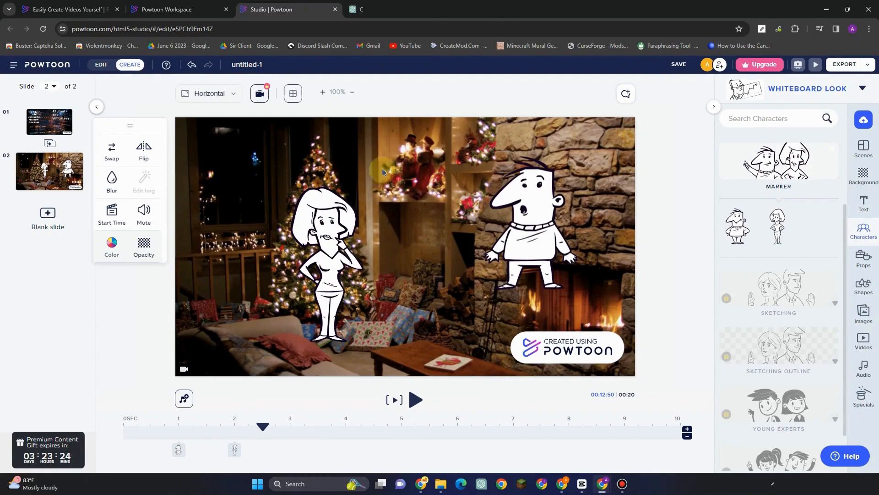
click(140, 254)
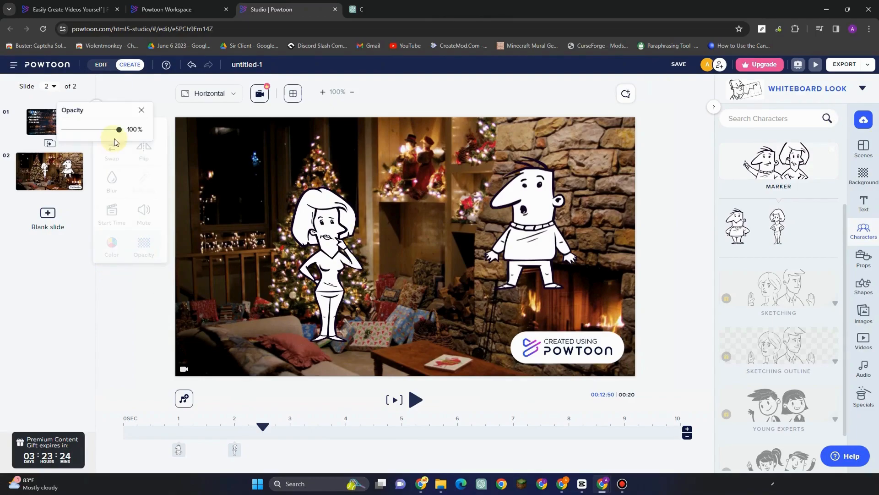
drag(118, 130, 98, 132)
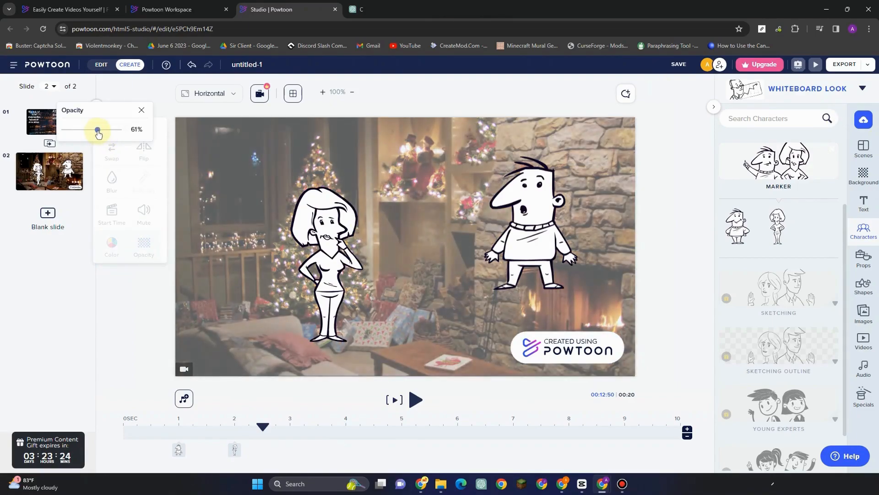
Enlarge the man character and move it closer to the woman, level with her
click(534, 192)
drag(534, 191, 502, 219)
drag(552, 184, 560, 173)
drag(443, 322, 429, 341)
drag(462, 284, 442, 296)
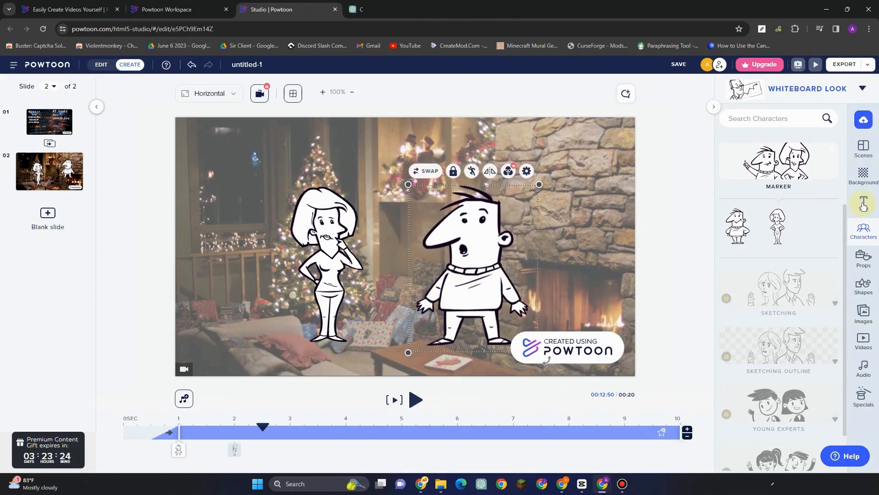
Add a title text to the second slide and place it above the man's head
click(863, 205)
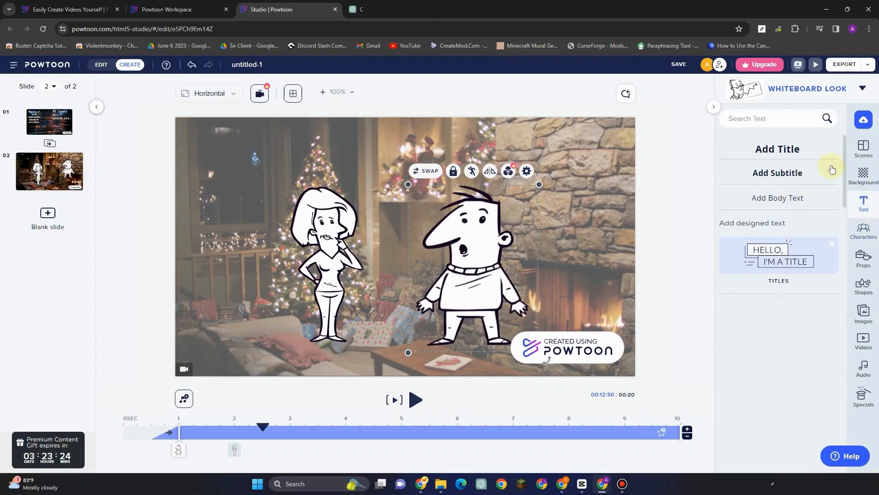
click(777, 149)
drag(441, 245, 541, 158)
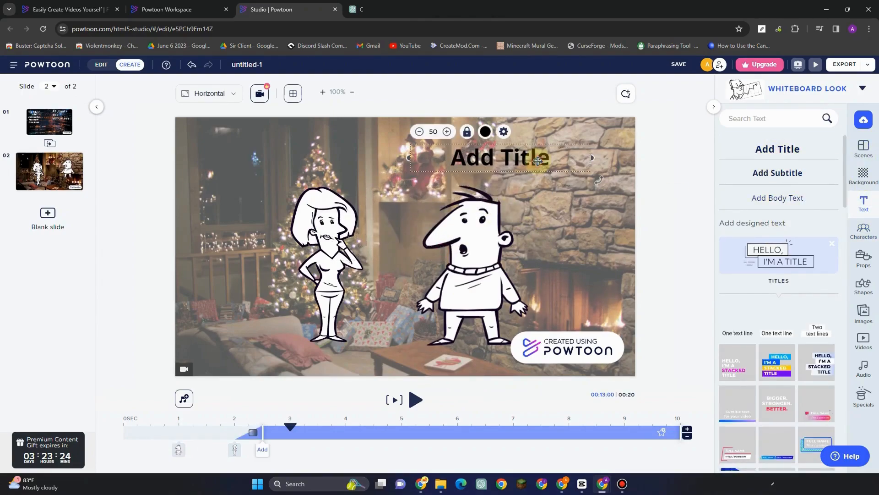
Apply the Hand 02 writing enter effect to the title
click(507, 131)
click(344, 219)
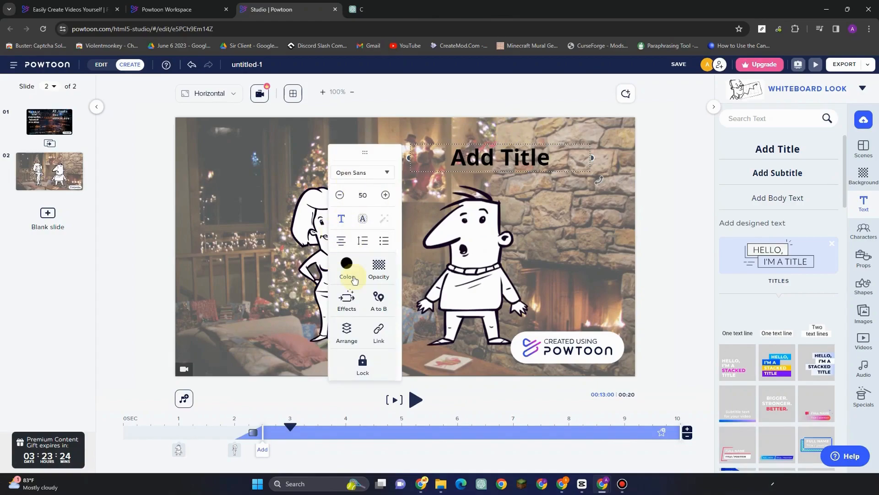
click(354, 306)
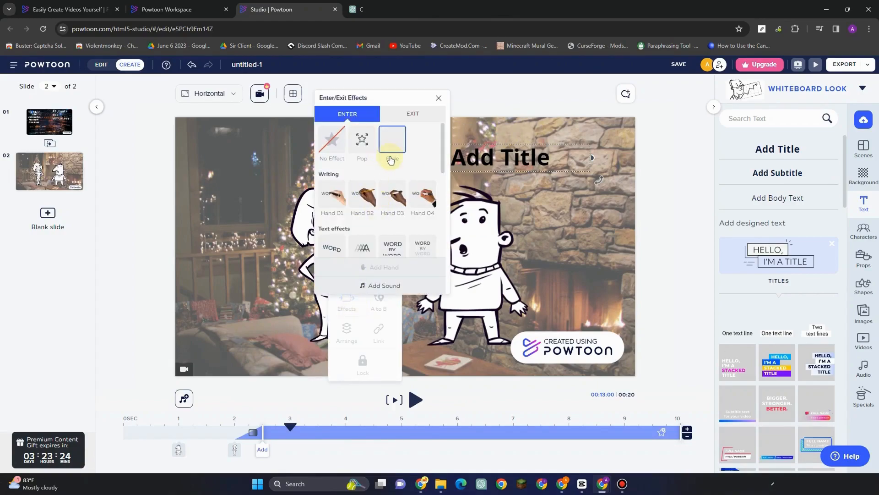
click(366, 207)
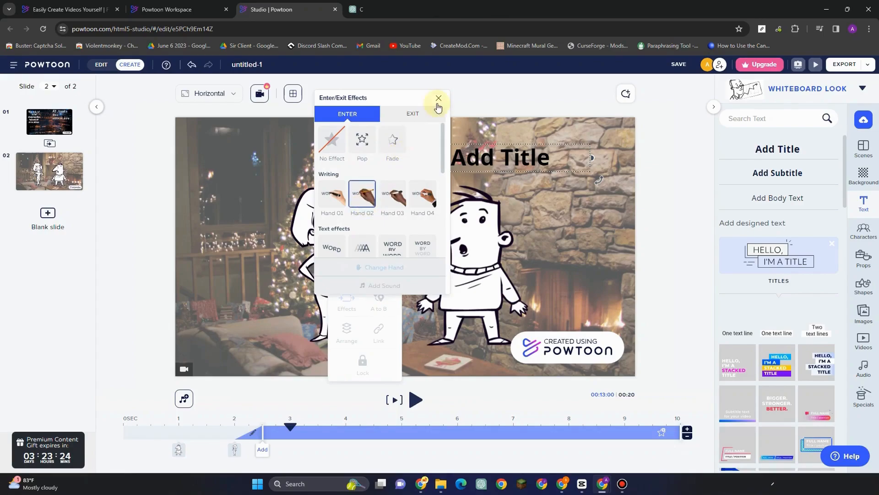
click(438, 98)
Replace the title's placeholder text with "Hi! How are you?"
double_click(473, 152)
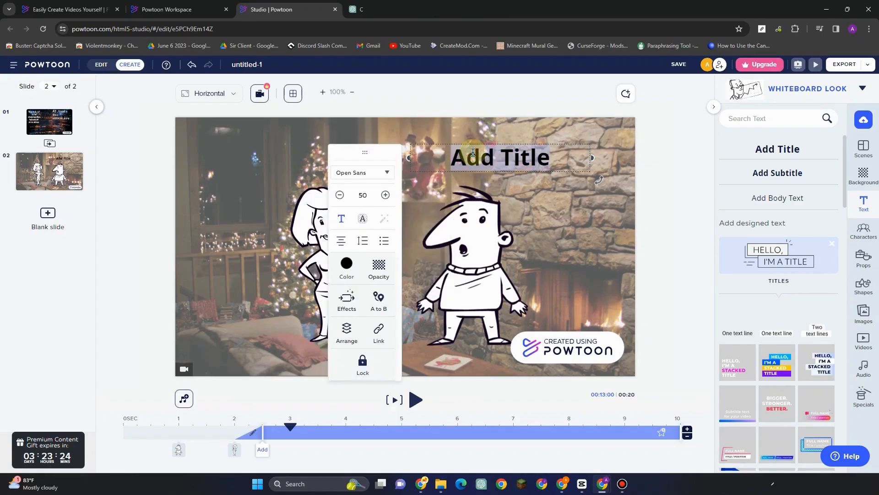
text(Hi)
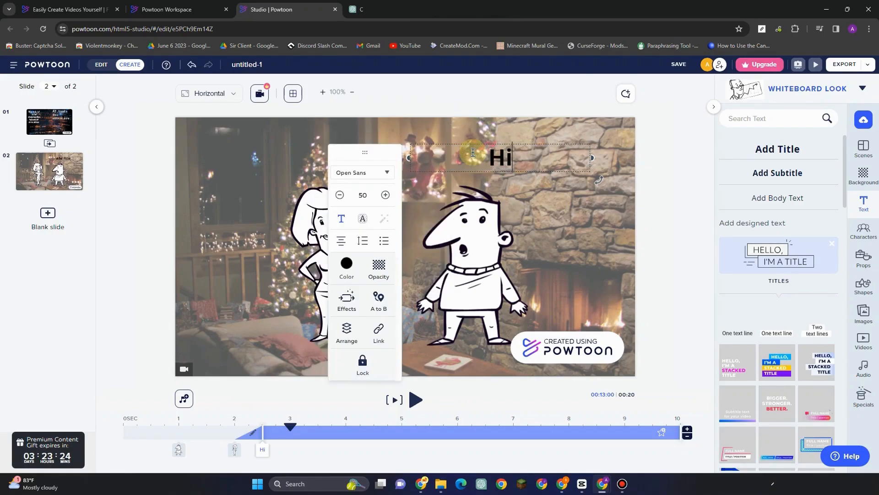
text(! Ho)
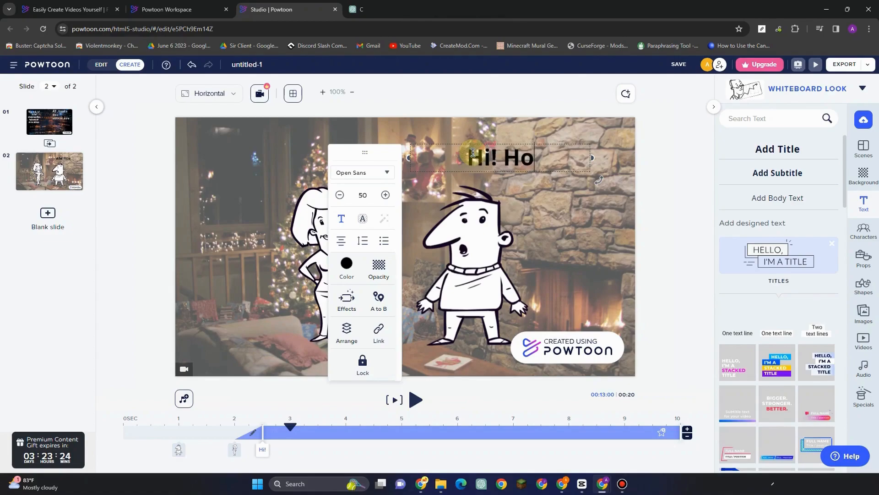
text(w are you)
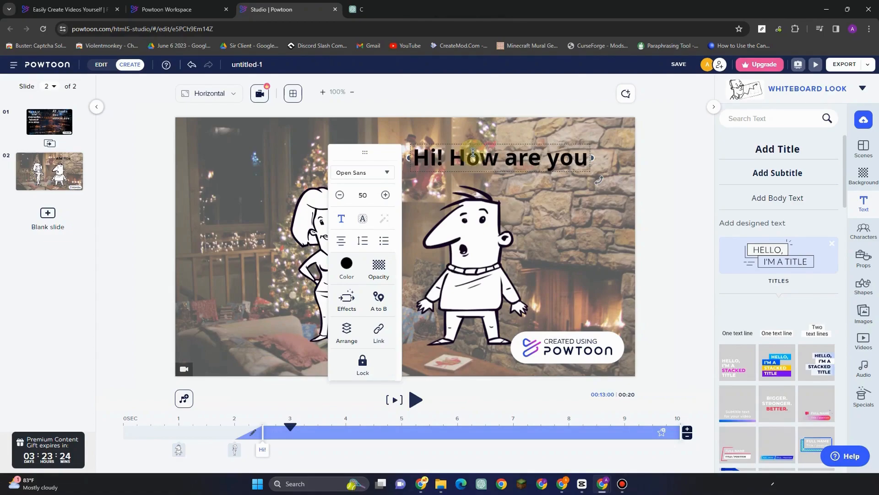
text(?)
click(341, 241)
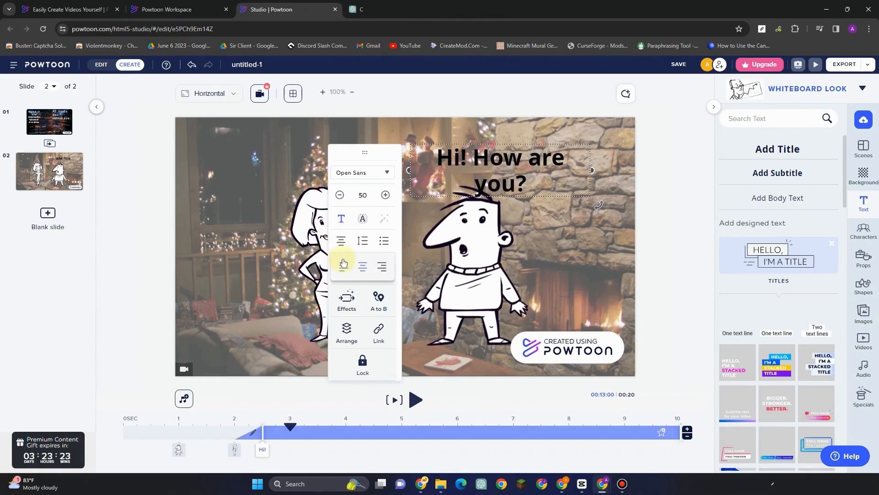
click(379, 247)
click(347, 298)
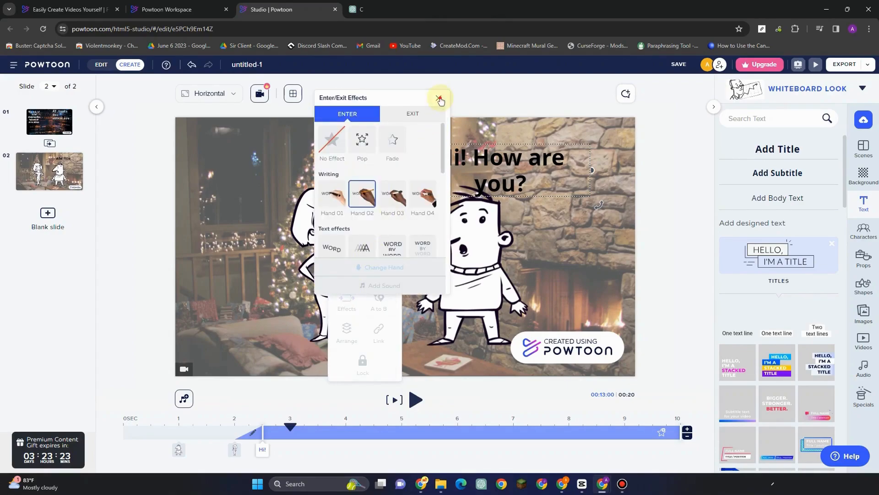
click(438, 98)
Try white, two greys and orange as the title's text color, and set it back to black
click(347, 271)
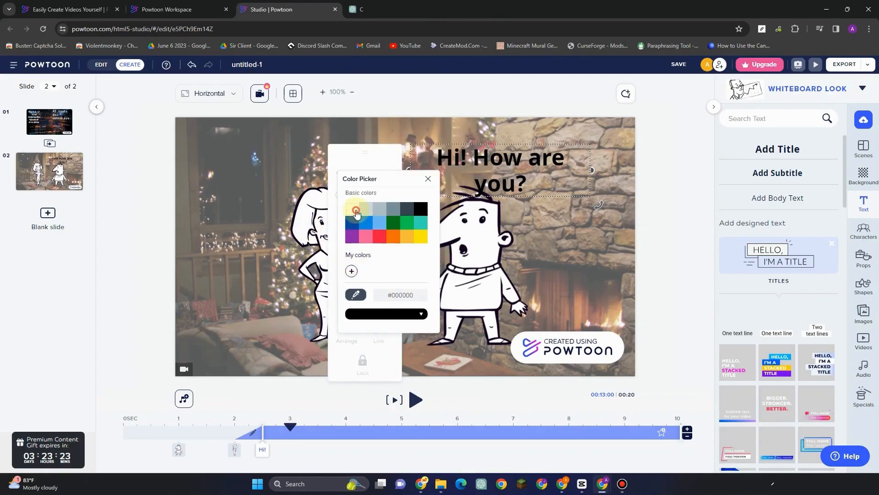
click(352, 209)
click(378, 208)
click(365, 208)
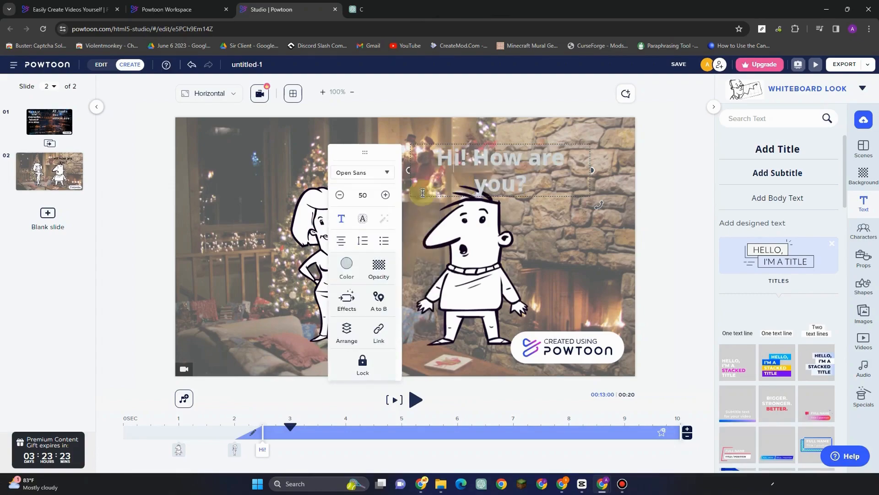
click(351, 266)
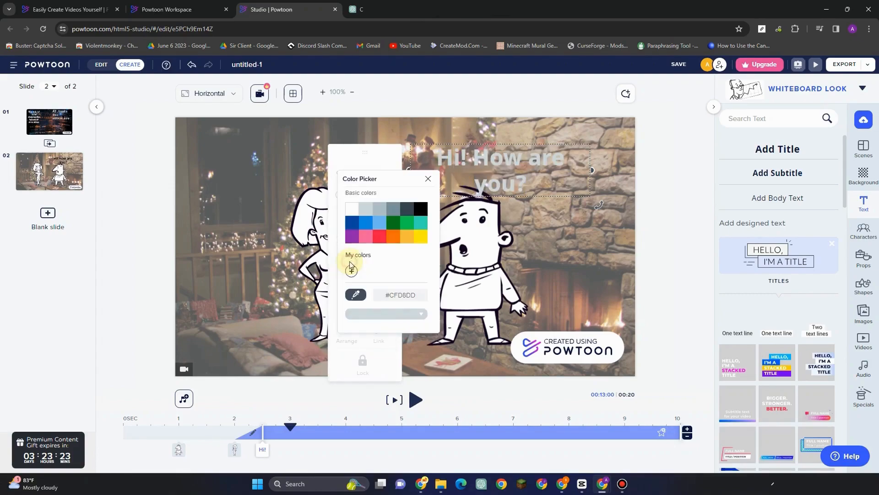
click(397, 236)
click(420, 208)
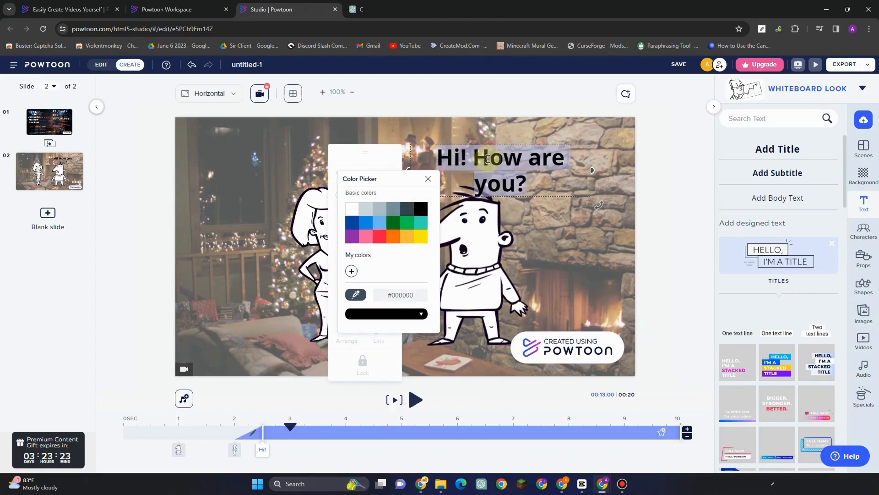
Move the "Hi! How are you?" title up and to the right above the man's head
click(488, 159)
click(556, 181)
drag(555, 182, 579, 169)
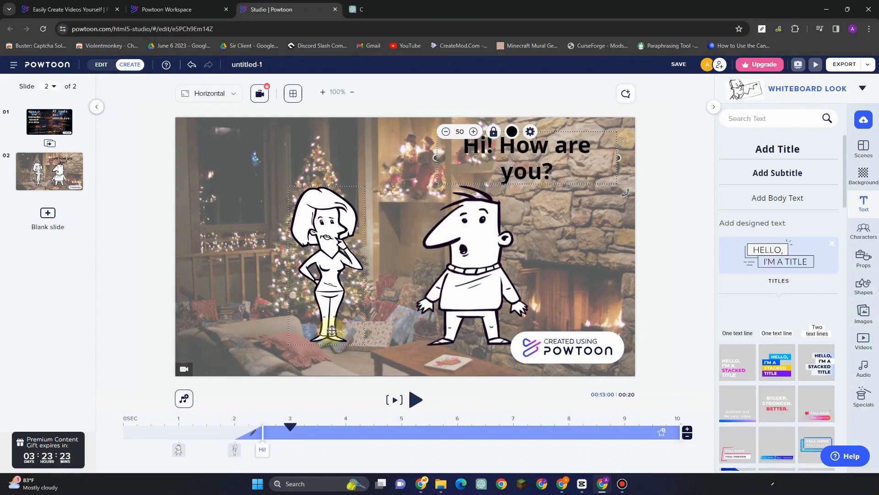
click(329, 240)
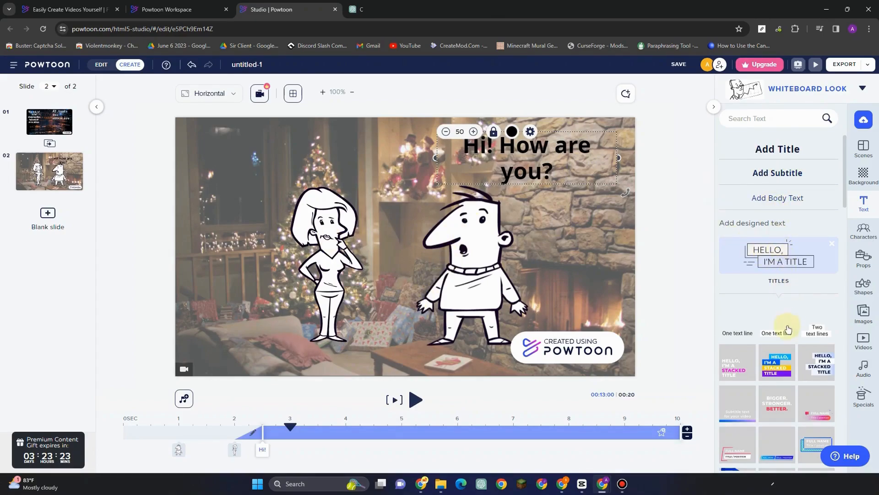
Add the designed title with the red rounded outline and circled star, and place it above the woman's head
scroll(774, 352, down, 3)
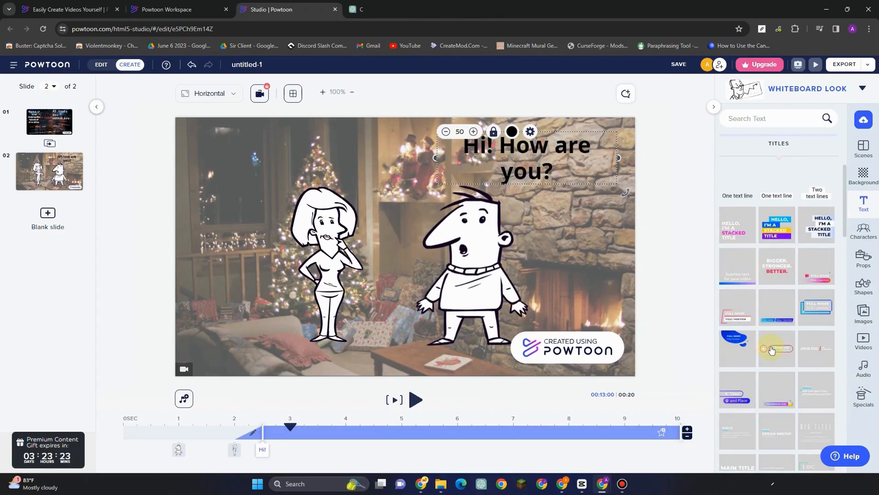
click(771, 350)
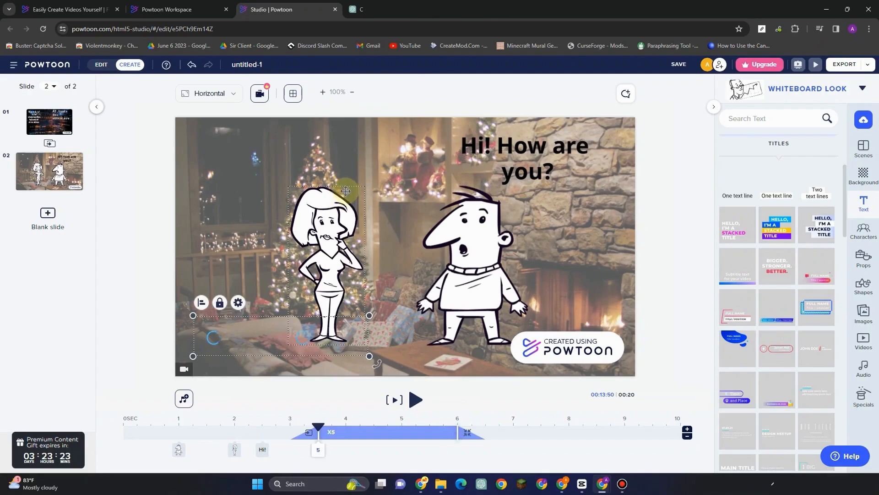
drag(291, 313, 293, 151)
Replace the designed title's name and job lines with "Im totally fine!" in black and position the text inside the red outline
double_click(299, 161)
click(300, 159)
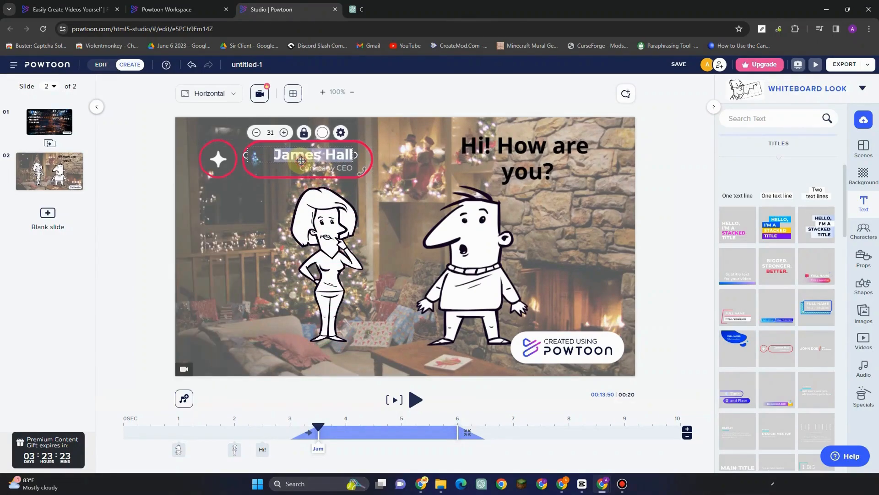
drag(280, 155, 355, 155)
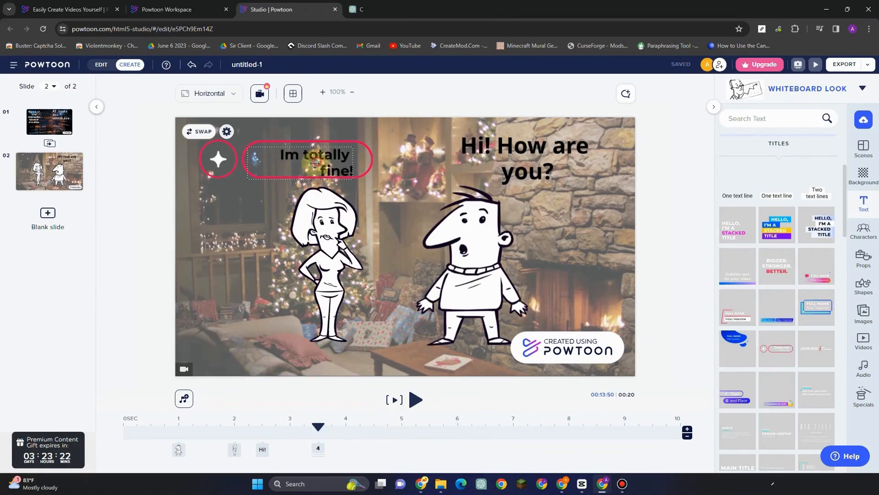
mouse_move(315, 161)
mouse_down()
mouse_move(306, 171)
mouse_move(305, 158)
mouse_up()
Nudge the "Hi! How are you?" title slightly to the left and preview the second slide
click(467, 147)
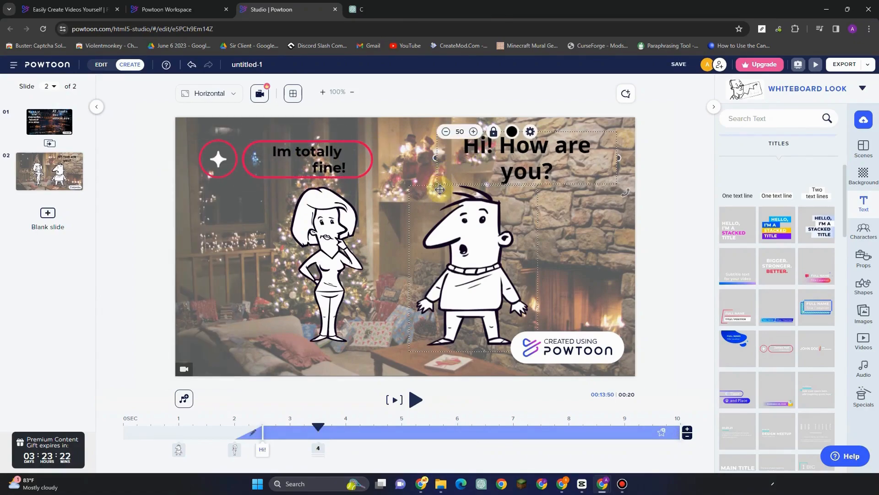
drag(464, 159, 456, 161)
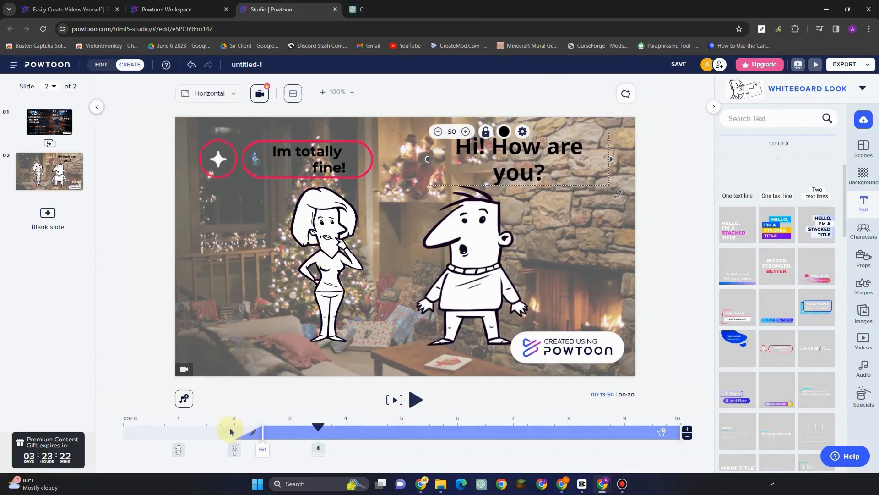
click(401, 400)
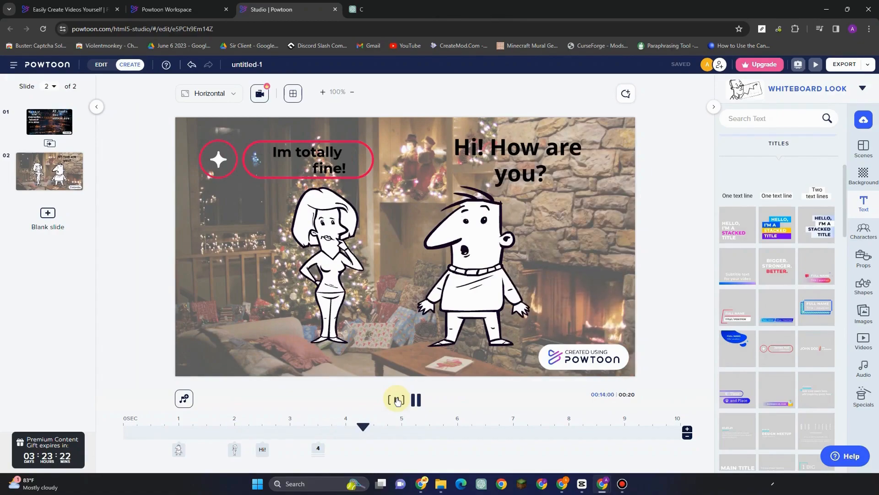
Add a blank third slide
click(62, 216)
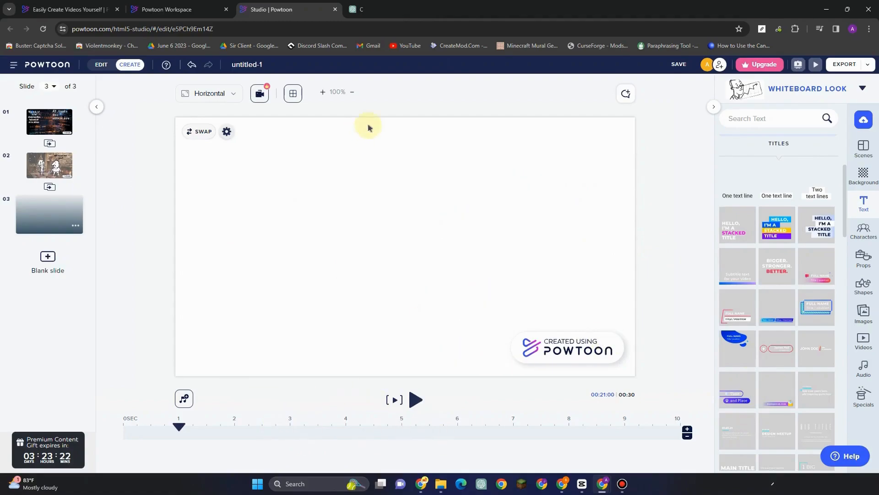
Examine the annual pricing plans and the feature comparison of Lite, Professional, Business and Enterprise
click(755, 69)
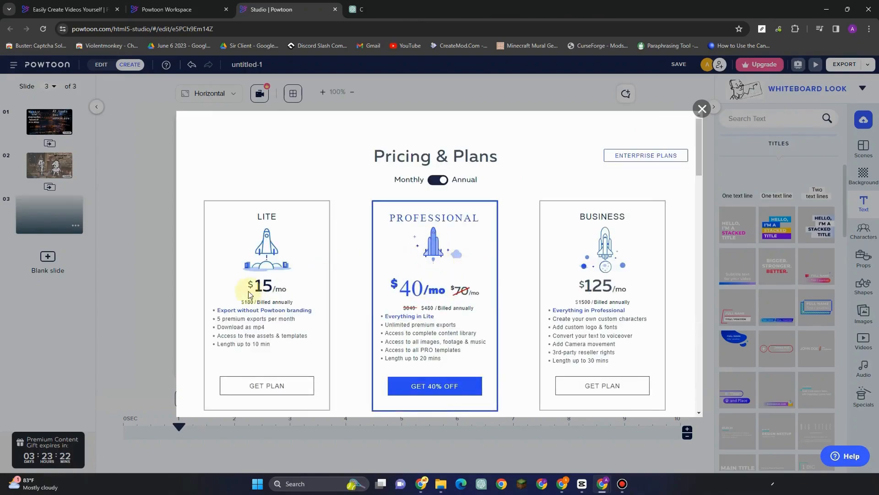
scroll(454, 284, down, 1)
scroll(454, 284, down, 10)
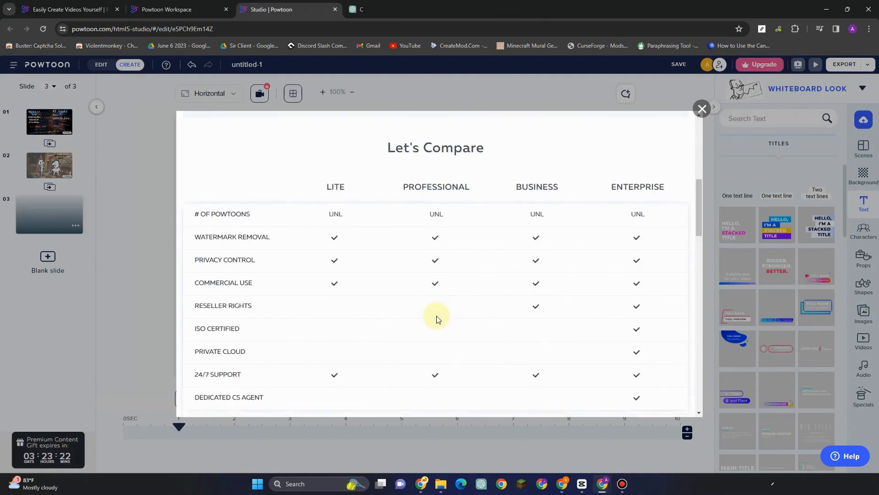
scroll(505, 198, up, 3)
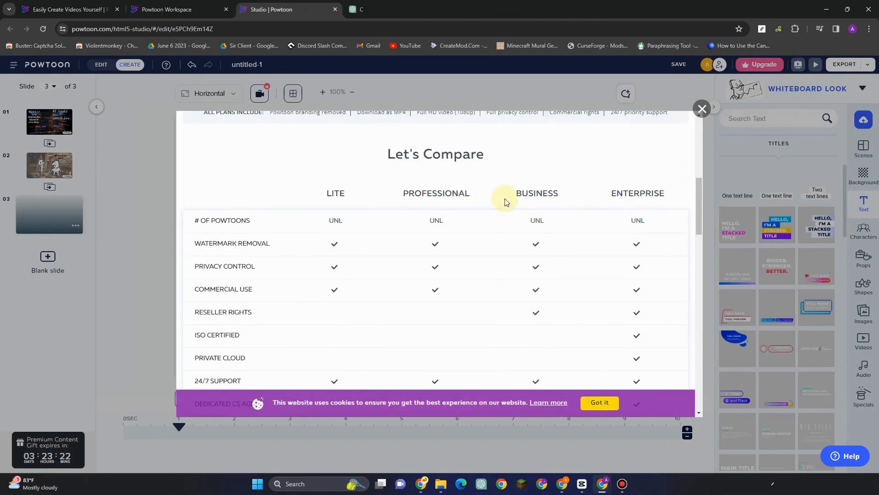
scroll(480, 271, down, 10)
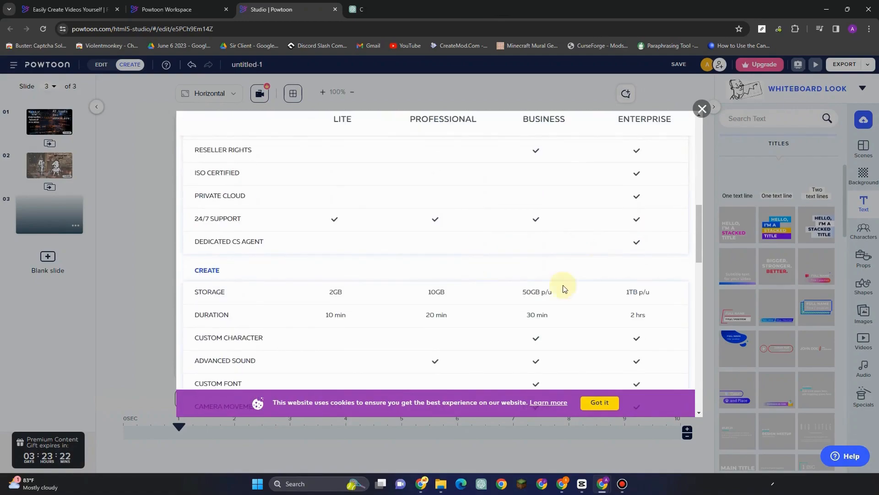
scroll(300, 212, up, 5)
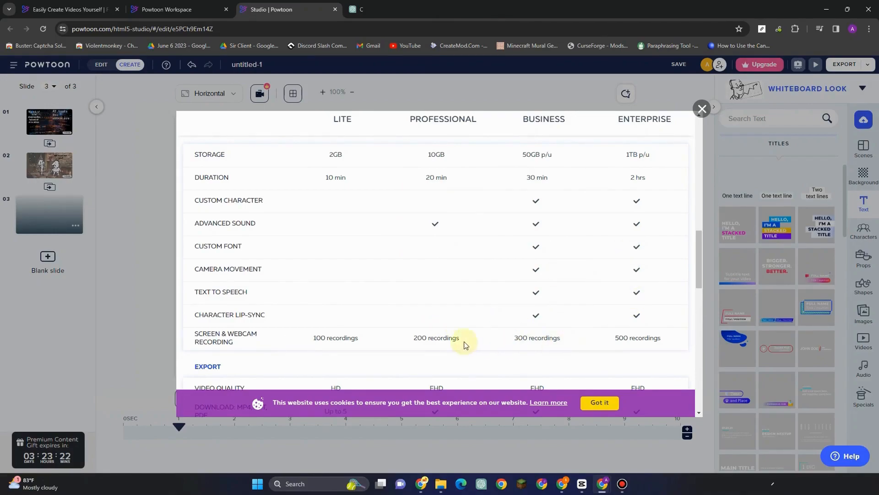
scroll(488, 345, down, 3)
scroll(537, 330, down, 3)
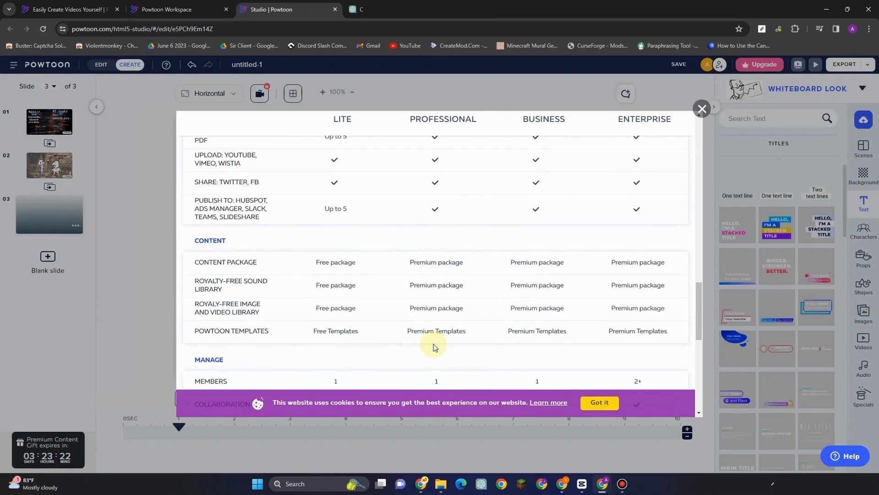
key(Escape)
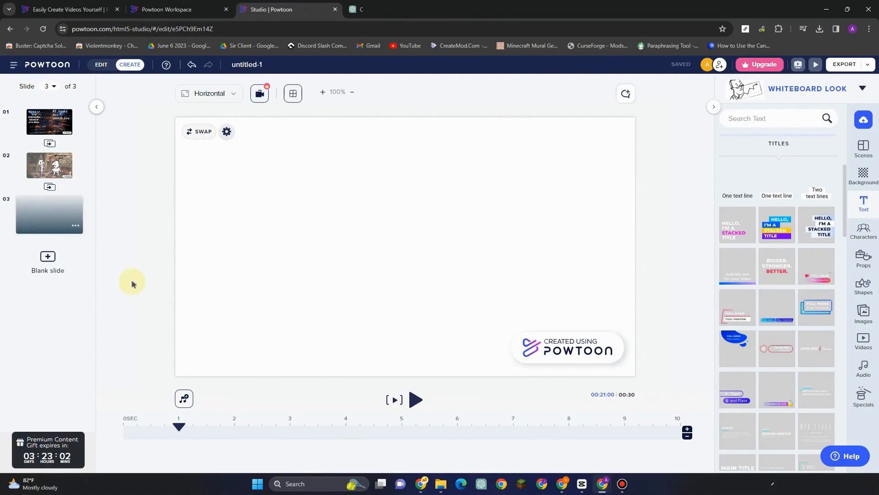
Upload the dining room image to My Images and place it on the third slide
click(860, 182)
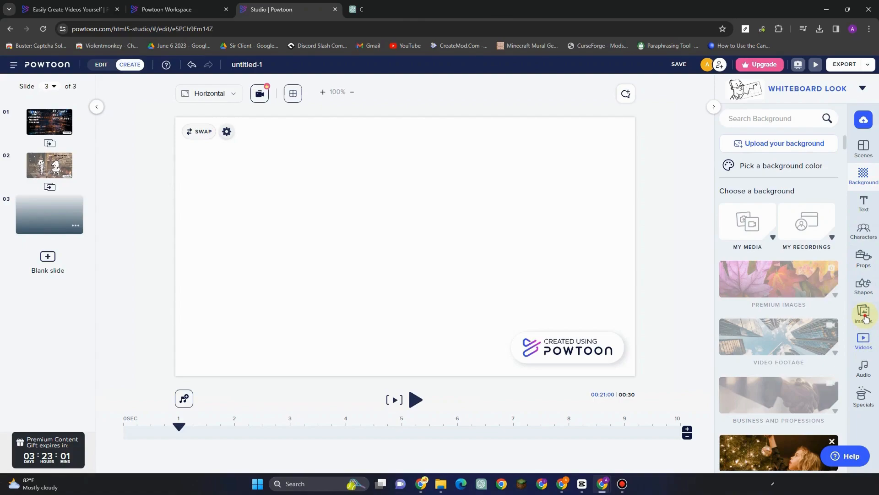
click(864, 316)
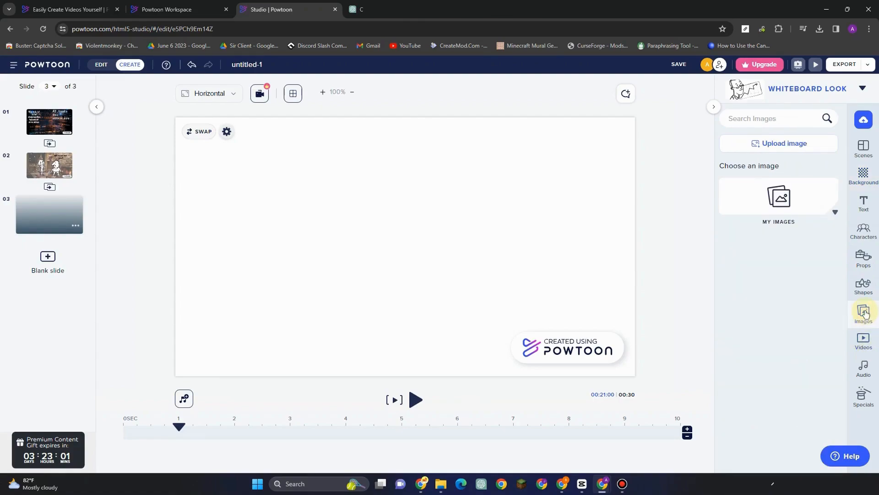
click(775, 205)
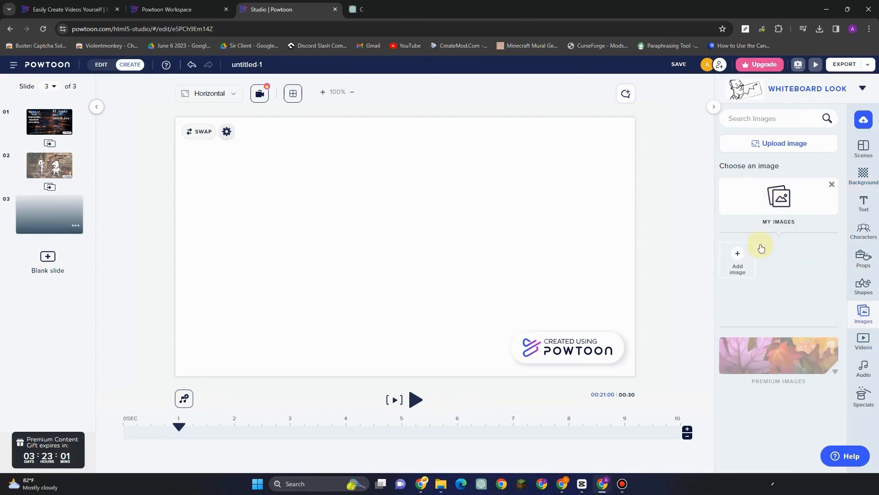
click(739, 268)
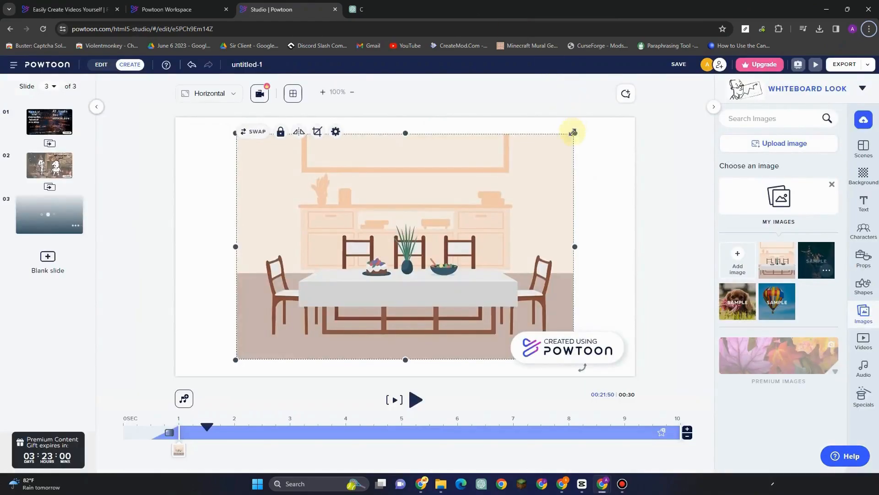
Stretch the dining room image until it covers the whole third slide
drag(573, 133, 613, 109)
drag(235, 237, 165, 234)
drag(609, 237, 649, 233)
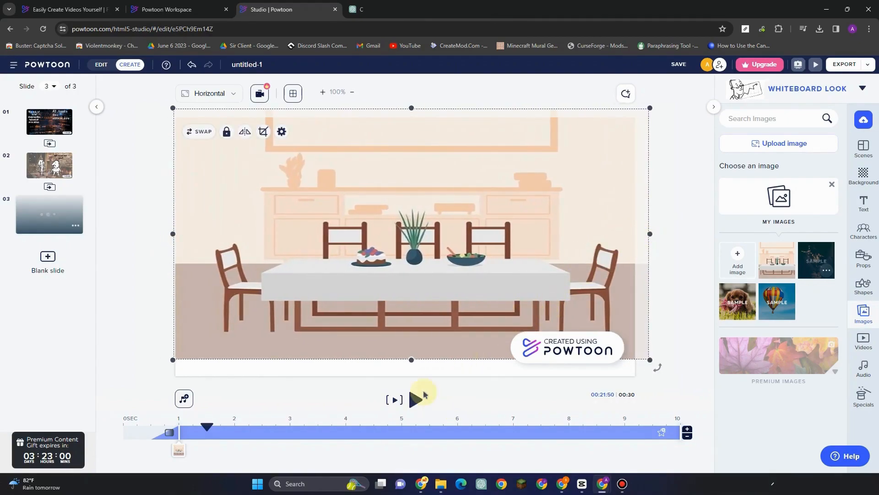
drag(410, 360, 411, 378)
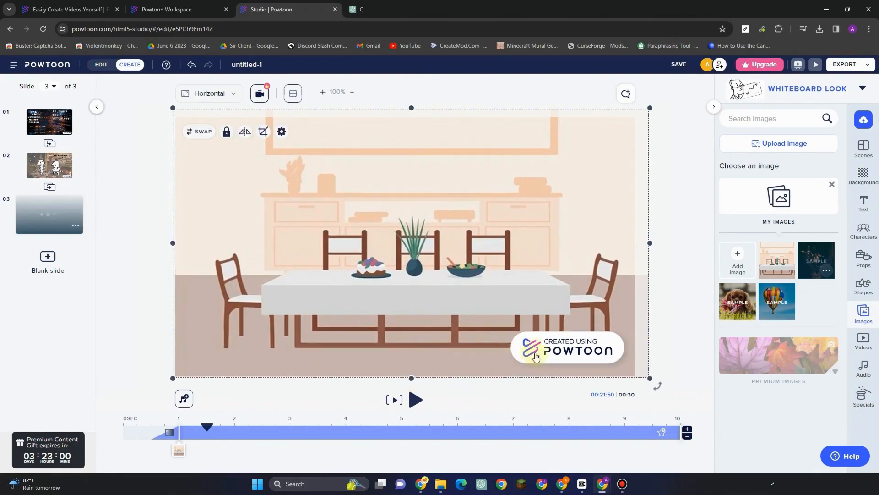
View the upgrade offer for removing the Powtoon branding and close it
click(542, 336)
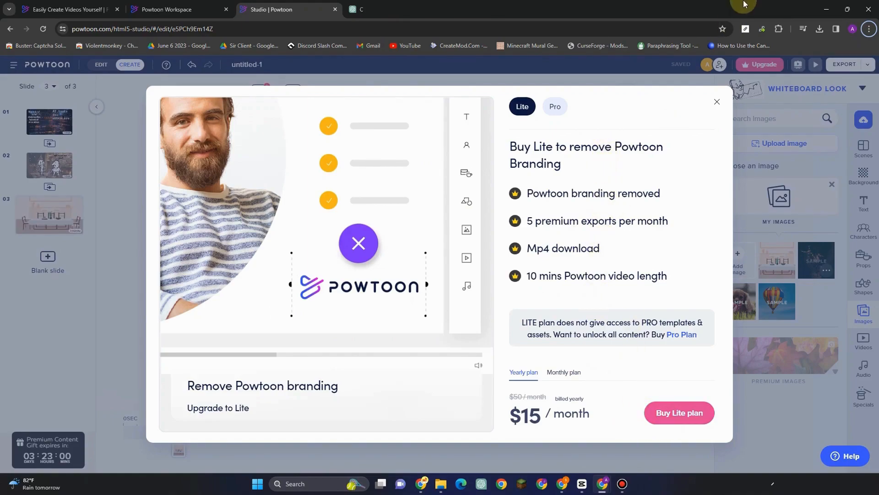
click(718, 104)
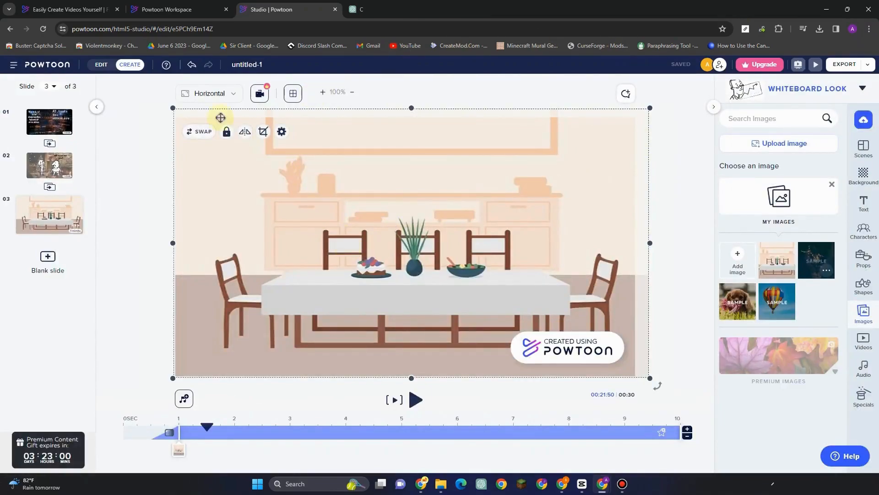
Add the Marker woman character to the third slide in the Typing pose
click(861, 231)
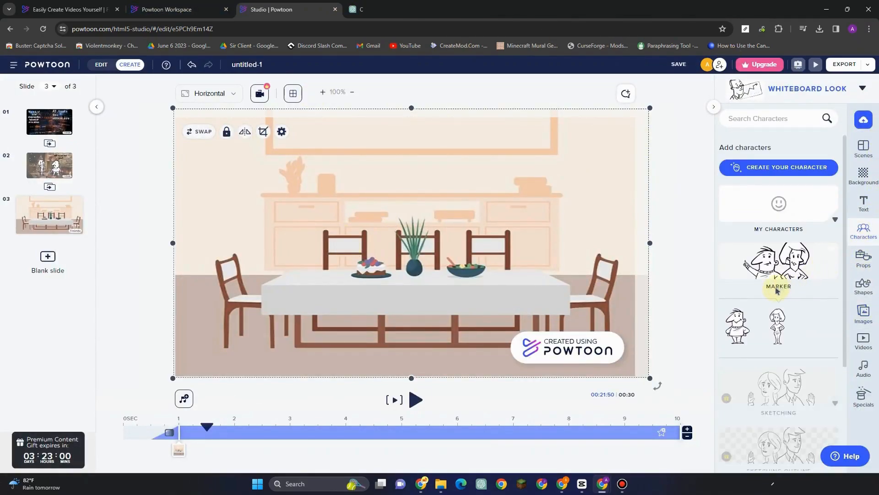
click(766, 343)
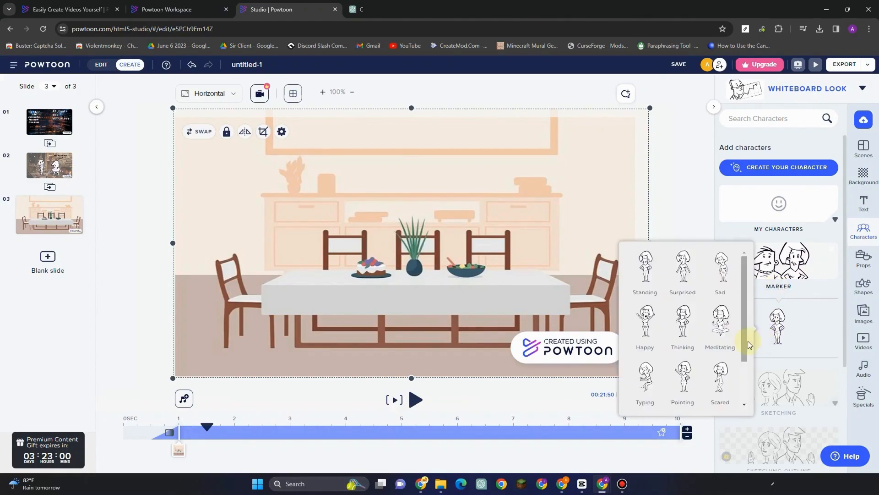
click(656, 377)
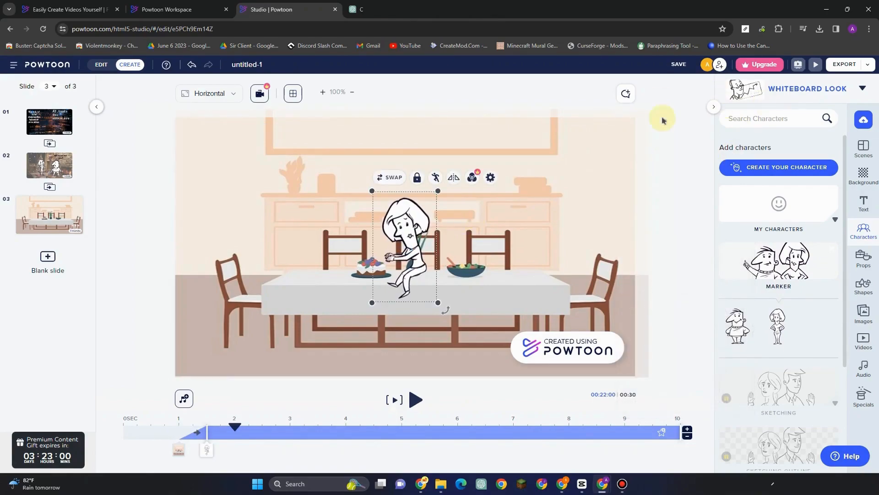
Set the dining room image's opacity to 69%
click(381, 146)
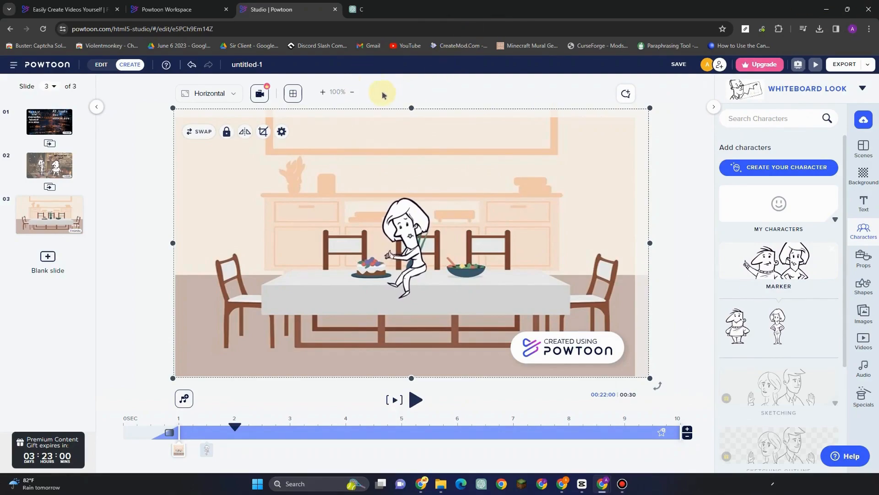
click(282, 132)
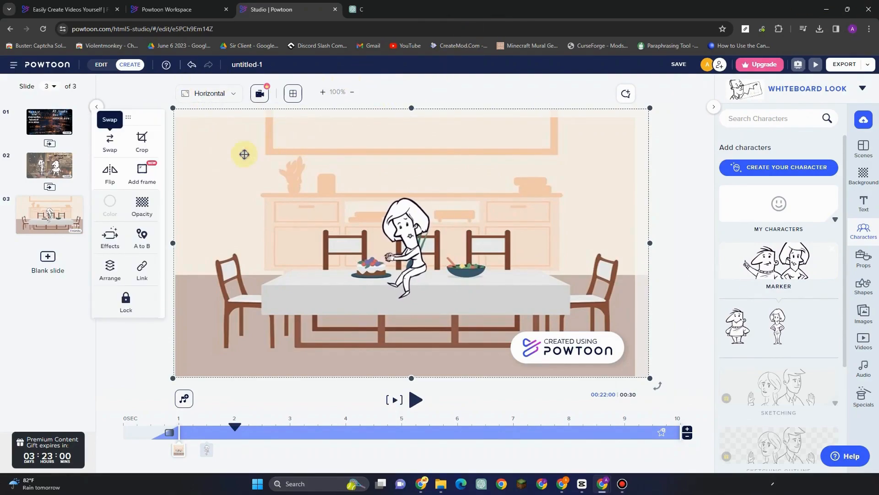
click(142, 204)
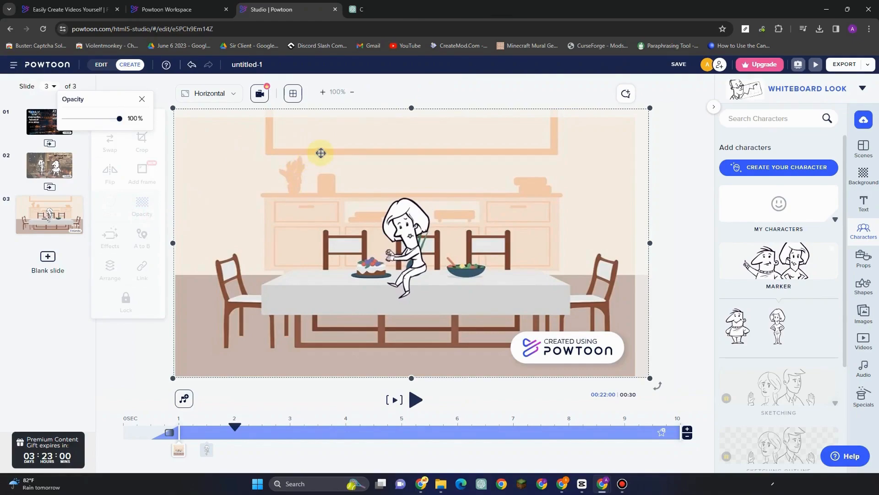
drag(117, 120, 101, 118)
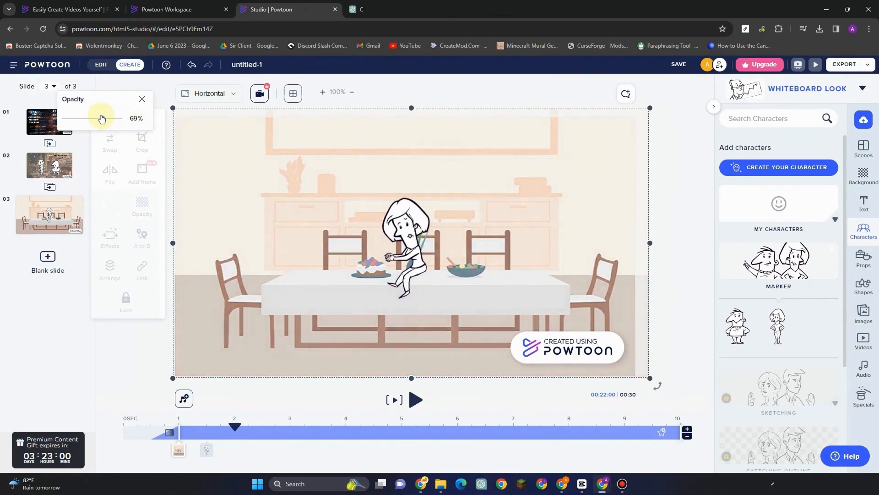
Enlarge the woman character and move her onto the chair at the right end of the dining table
click(393, 227)
drag(444, 193, 460, 154)
drag(440, 210, 607, 259)
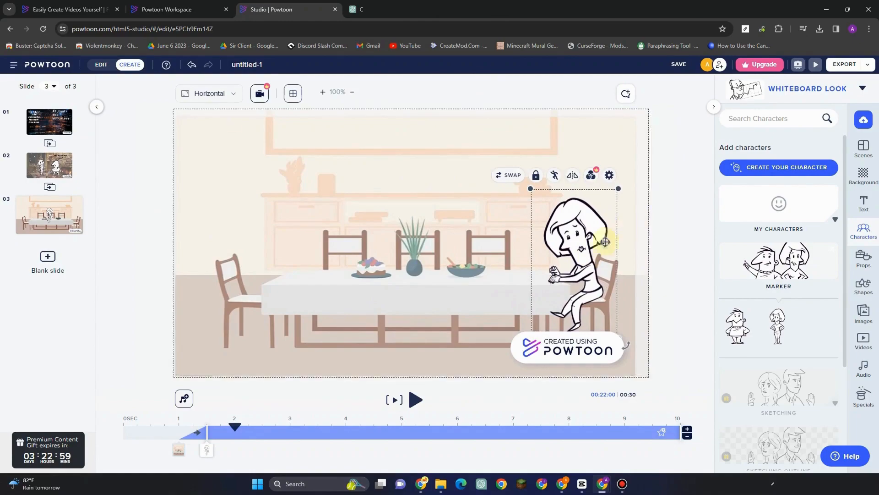
Add the Marker man character to the third slide in the Typing pose
click(734, 323)
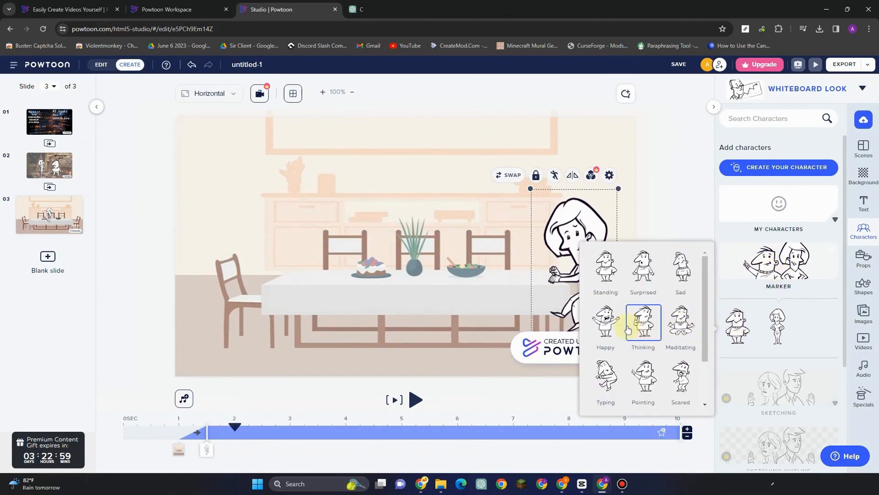
click(606, 380)
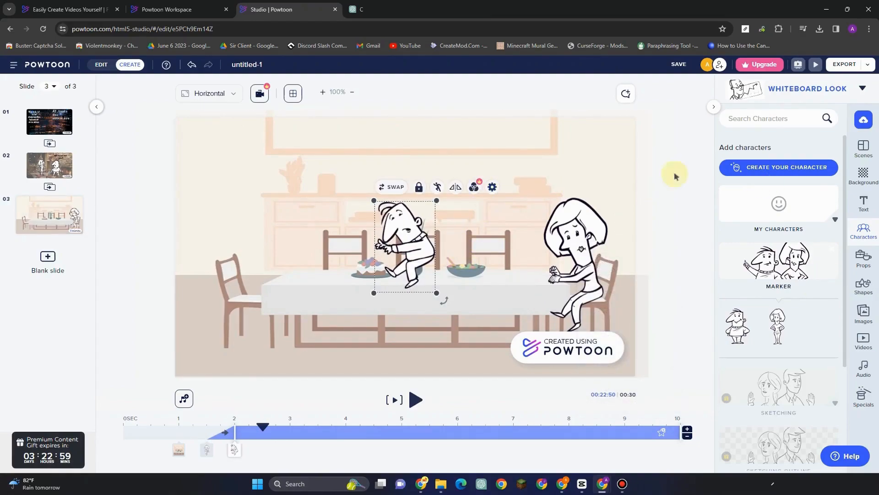
Flip the man character horizontally, enlarge him, and seat him on the chair at the left end of the dining table
click(455, 187)
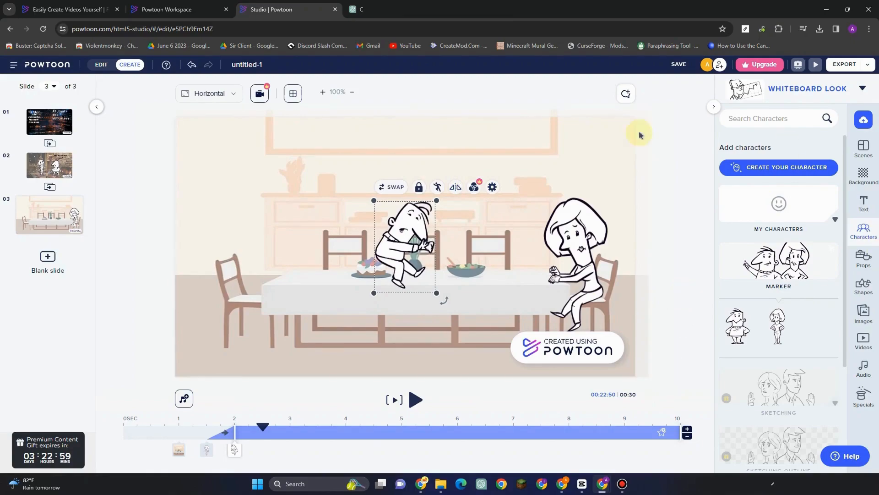
drag(405, 248, 289, 258)
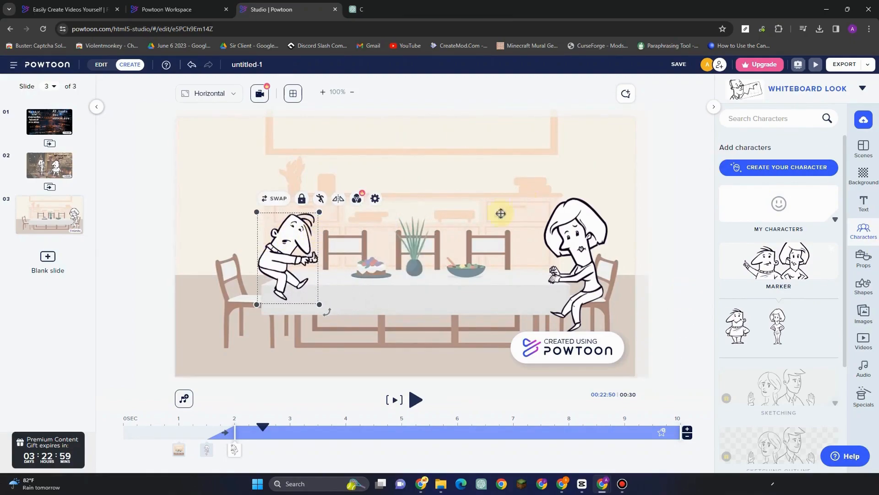
drag(312, 229, 305, 193)
drag(285, 231, 277, 246)
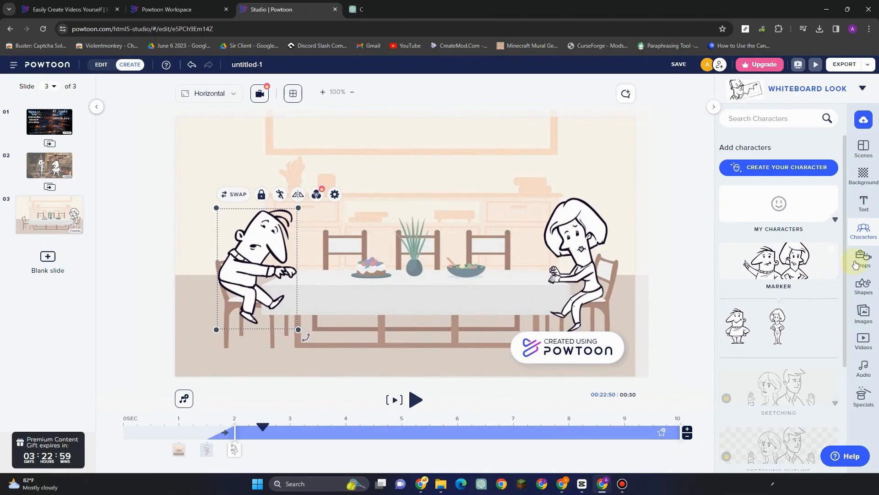
Add the open laptop from the free props to the dining room slide
click(870, 267)
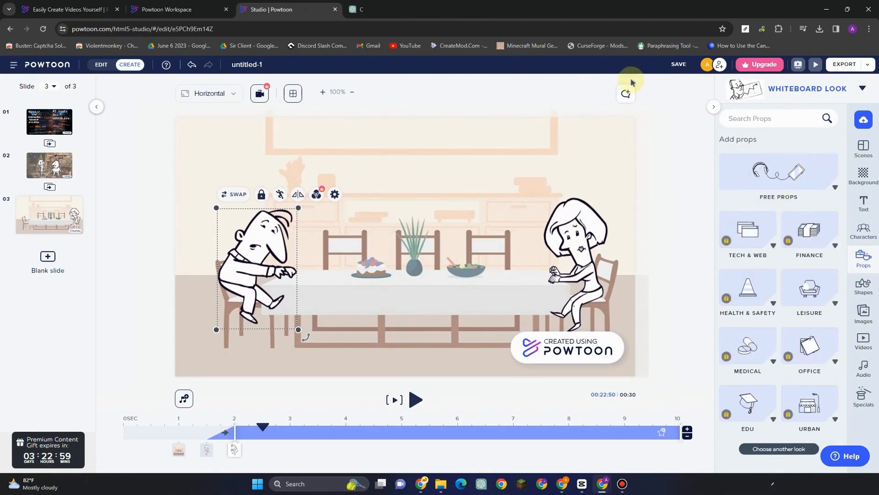
click(777, 182)
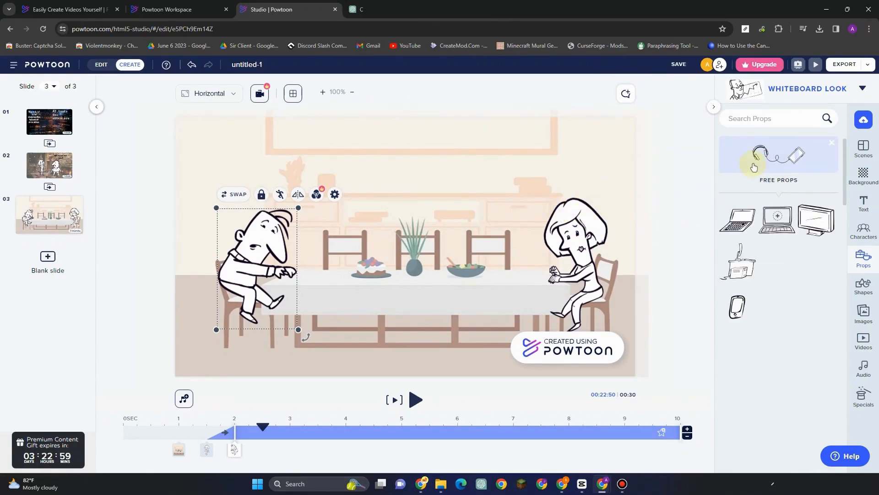
click(743, 229)
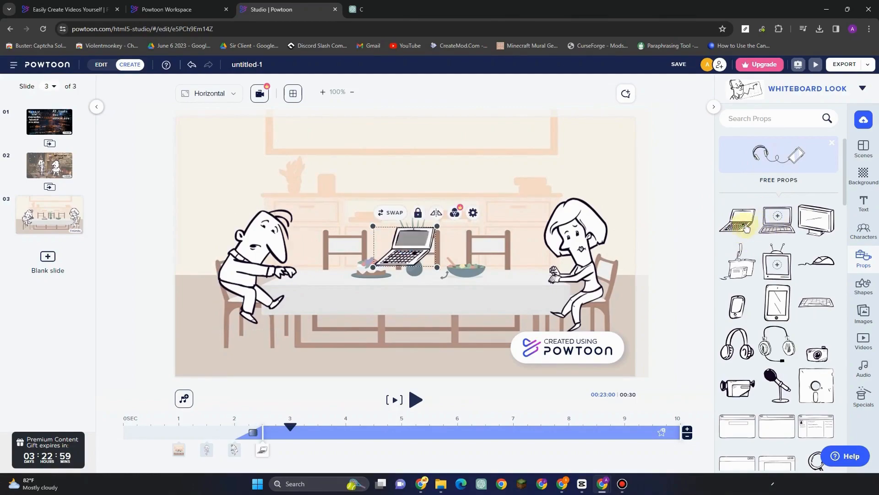
drag(413, 247, 344, 205)
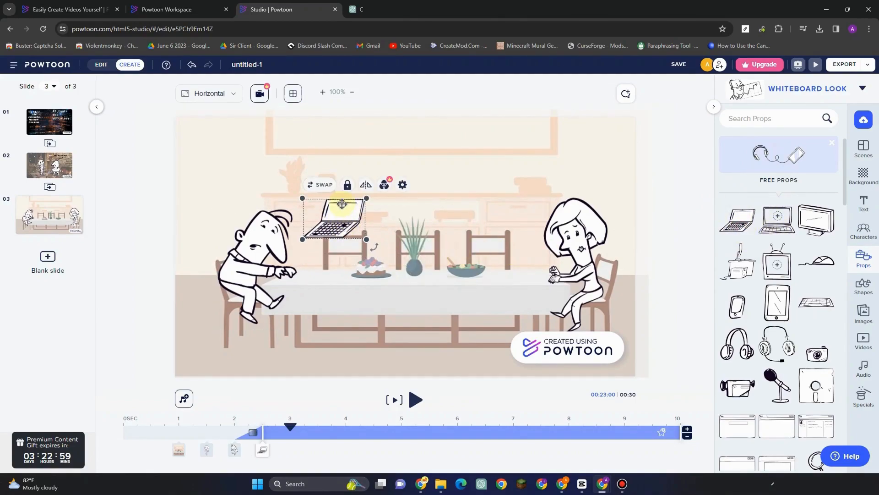
click(364, 228)
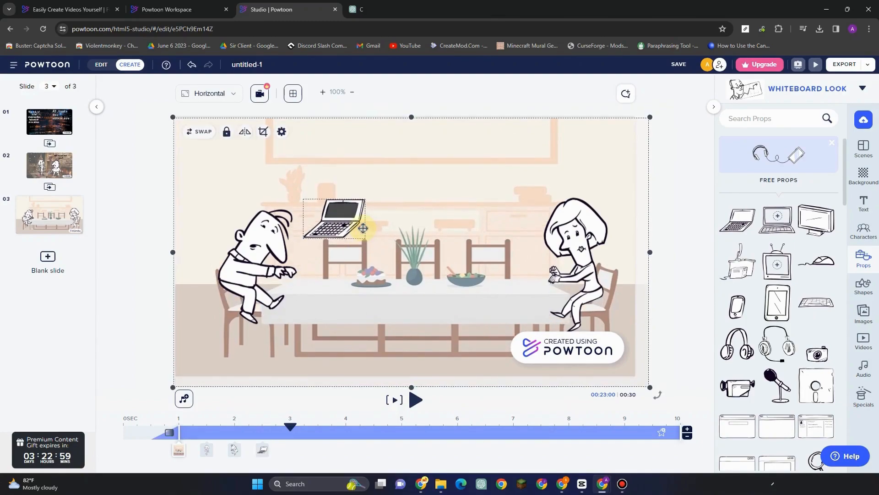
key(ctrl+z)
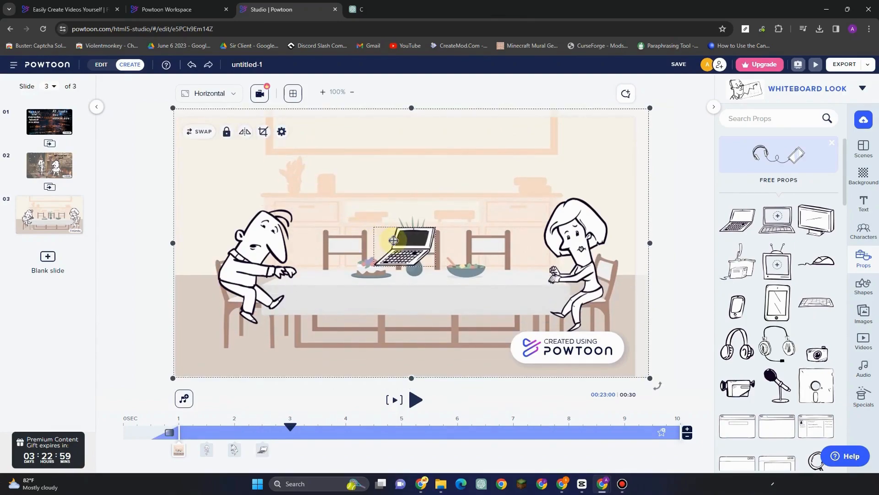
Flip and rotate the laptop, and place it on the table in front of the woman's hands
drag(367, 234, 289, 220)
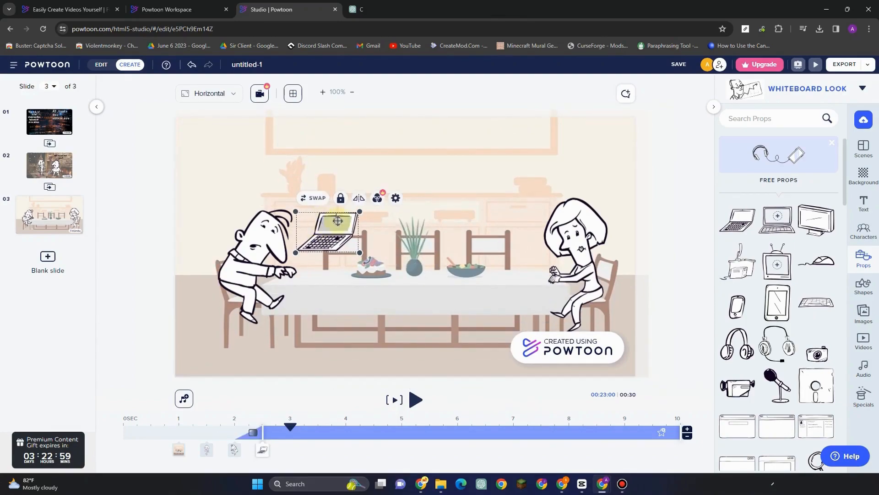
click(363, 197)
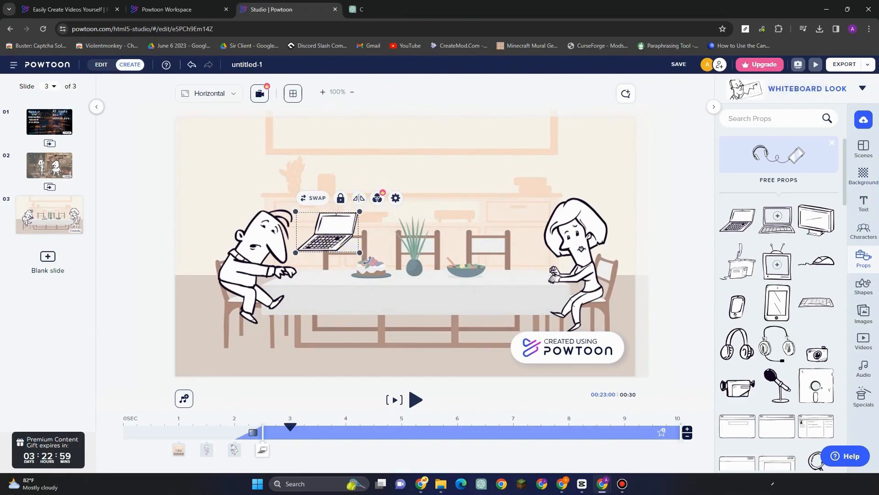
drag(361, 256, 322, 267)
drag(345, 296, 322, 302)
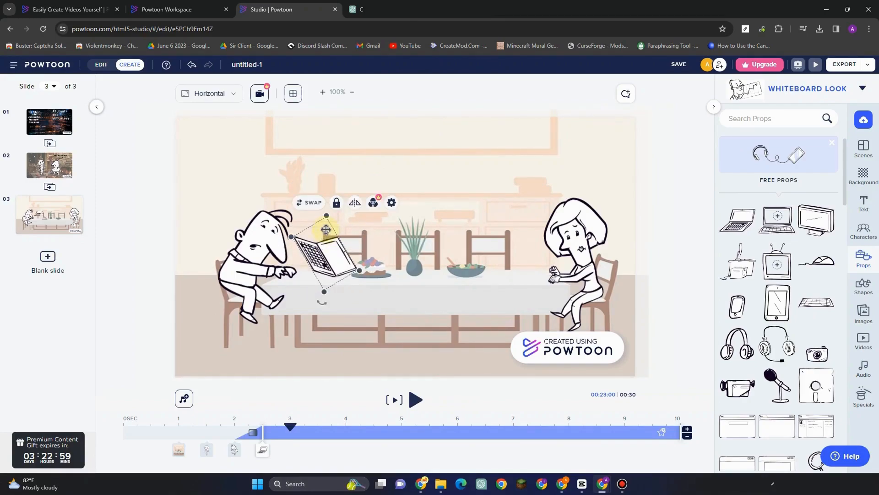
drag(328, 217, 327, 243)
drag(322, 314, 299, 319)
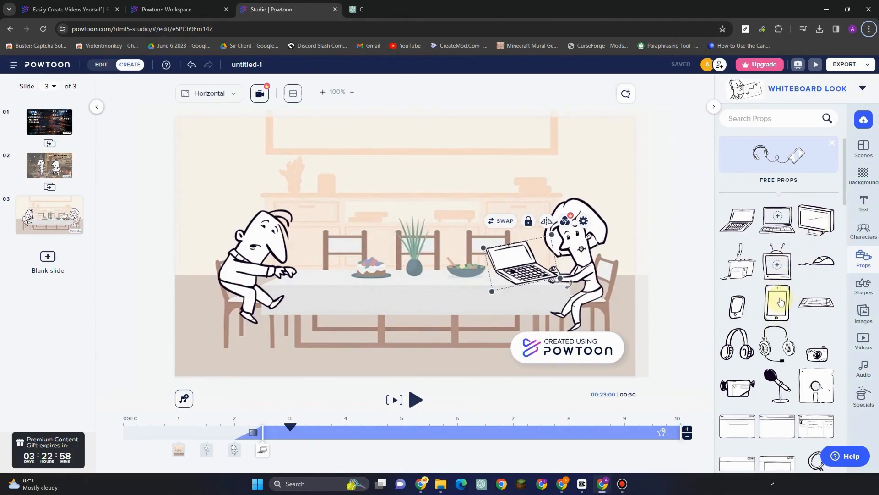
Add a tilted tablet at the man's hands and an enlarged antenna television on the wall above the table's centre
click(777, 304)
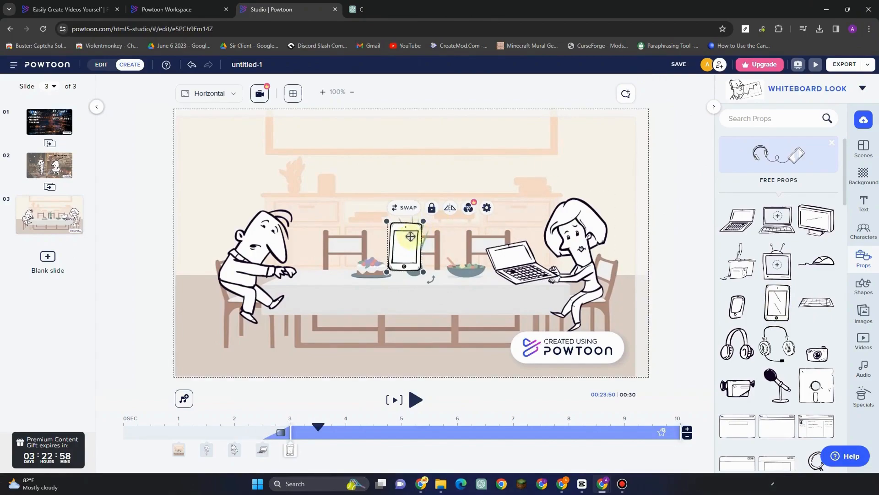
drag(406, 252, 309, 276)
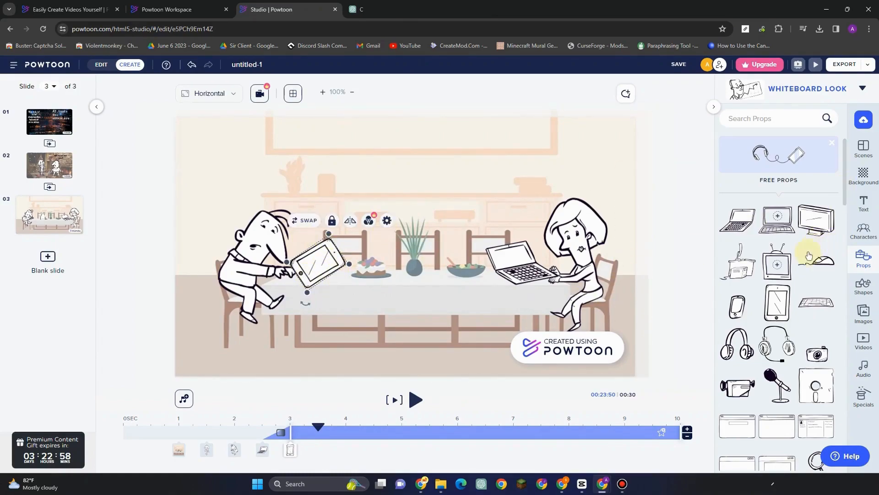
drag(785, 270, 439, 154)
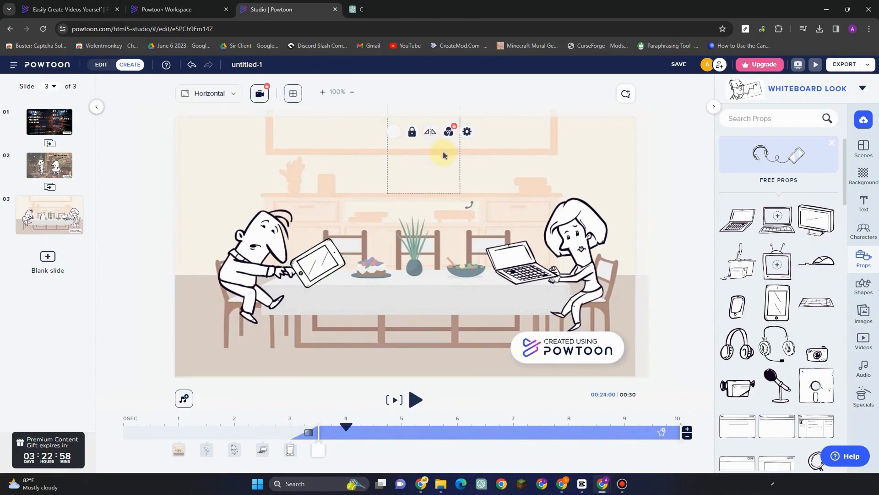
drag(458, 196, 464, 203)
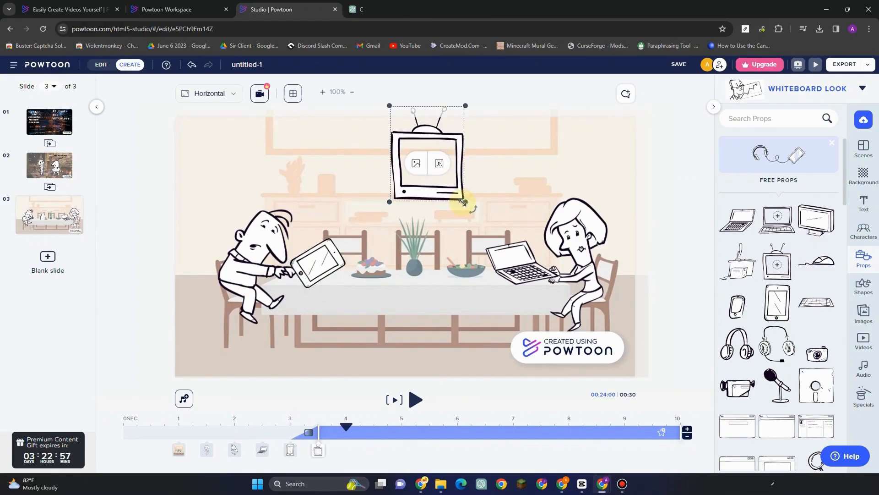
drag(466, 111, 500, 109)
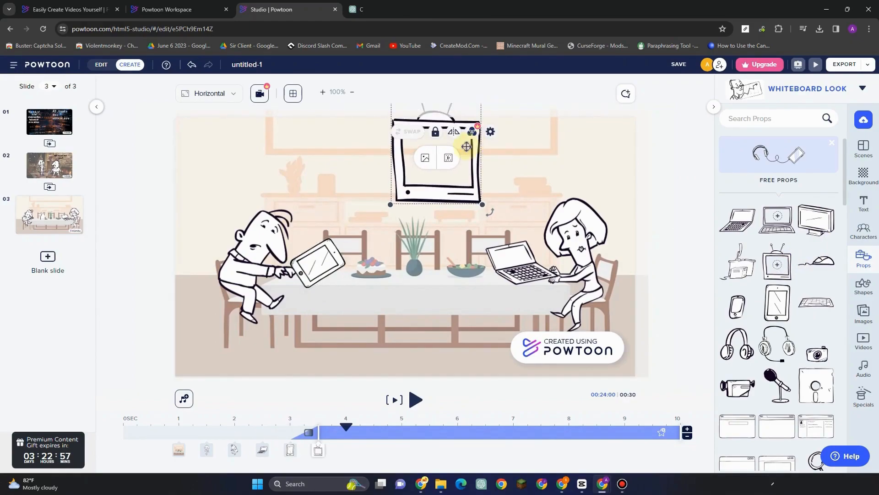
drag(465, 177, 447, 184)
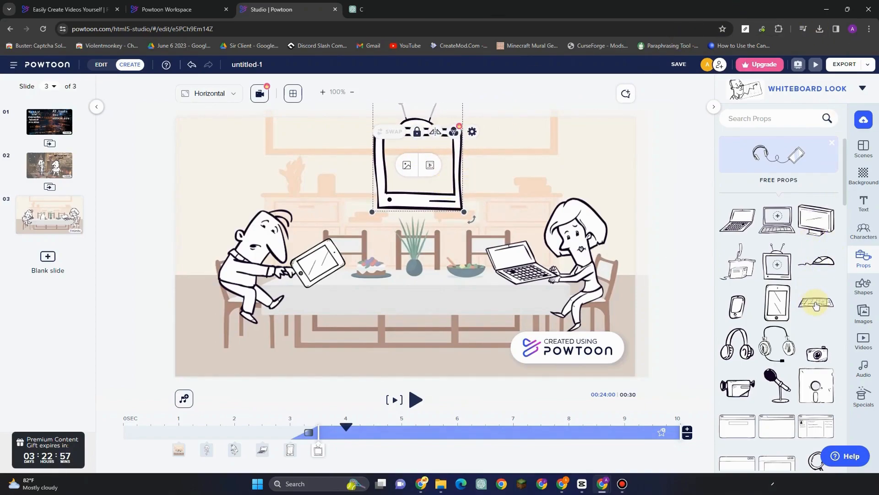
Add the camera prop to the wall just right of the television
drag(821, 351, 481, 183)
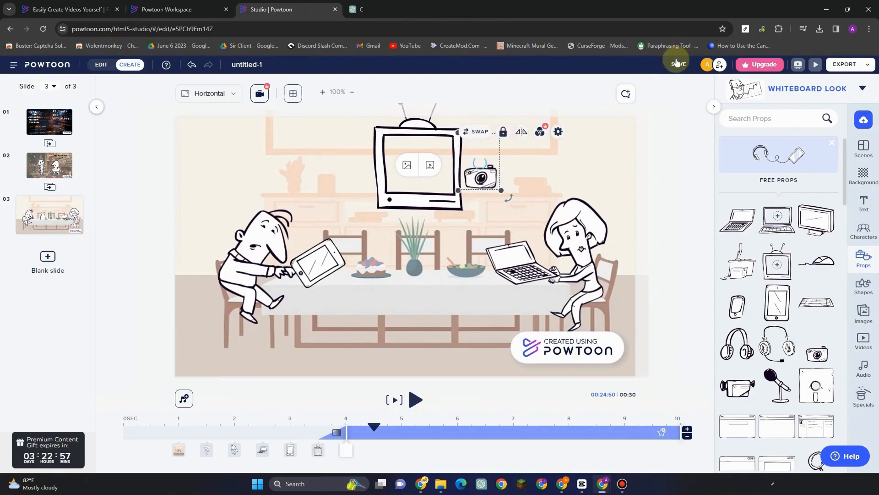
click(500, 194)
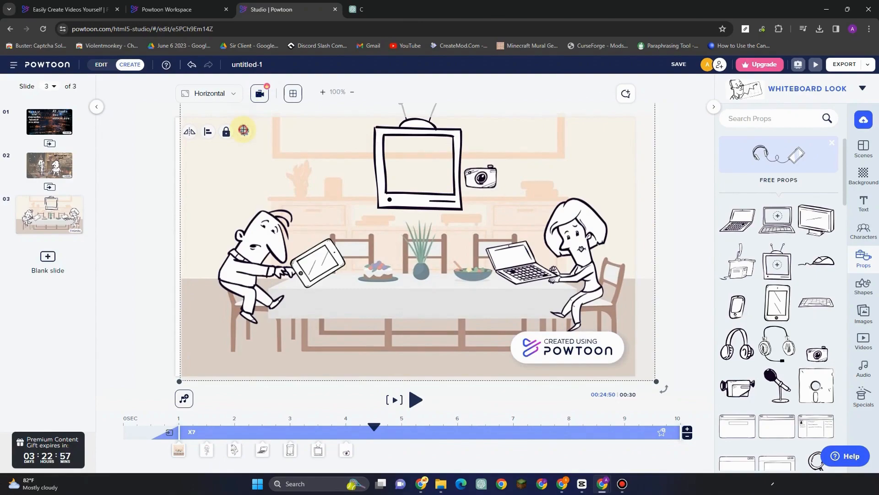
click(244, 131)
click(394, 169)
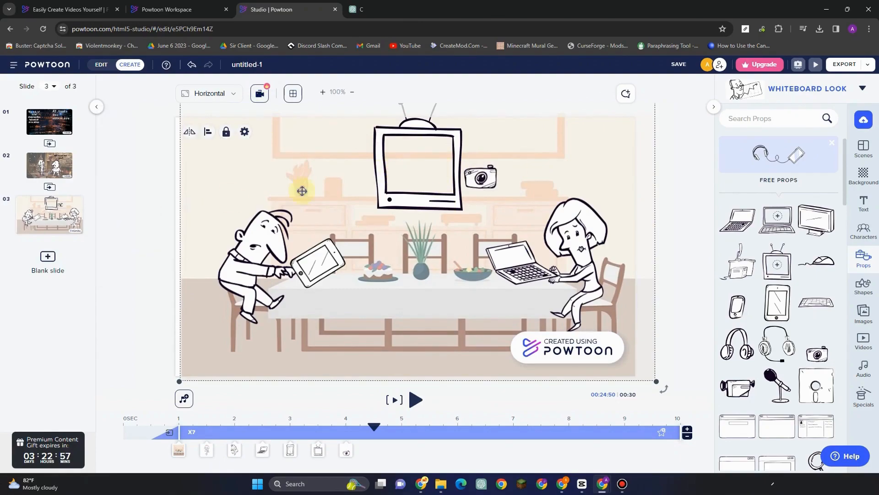
Add the cardboard box prop to the left of the television, above the man
scroll(738, 288, down, 1)
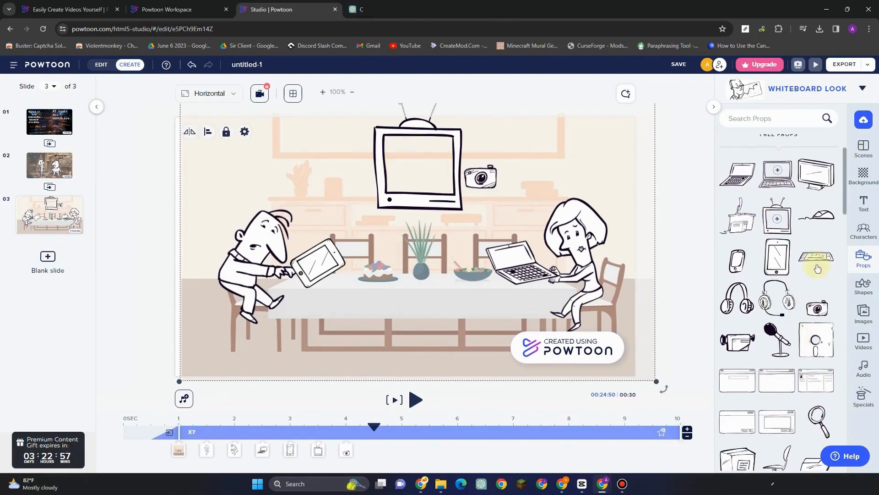
scroll(779, 334, down, 3)
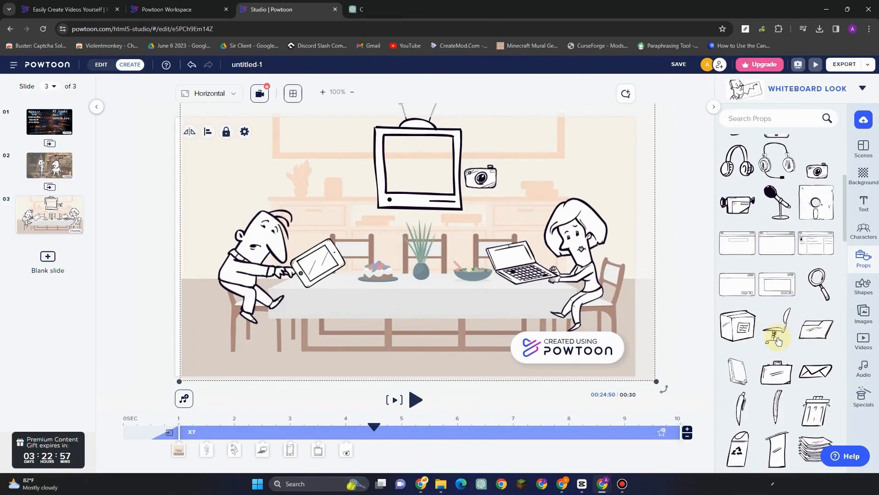
drag(745, 338, 295, 178)
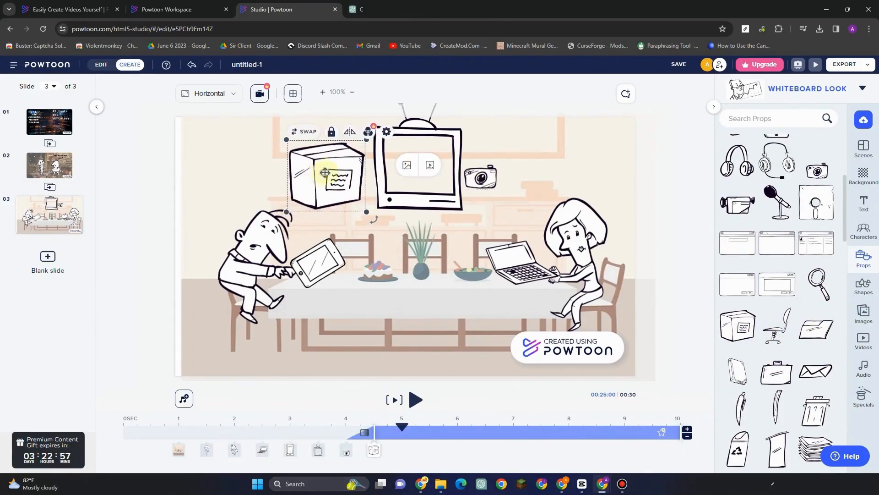
Add the paper stack prop on the table beside the laptop and the growth chart prop on the wall above the woman
scroll(824, 366, down, 4)
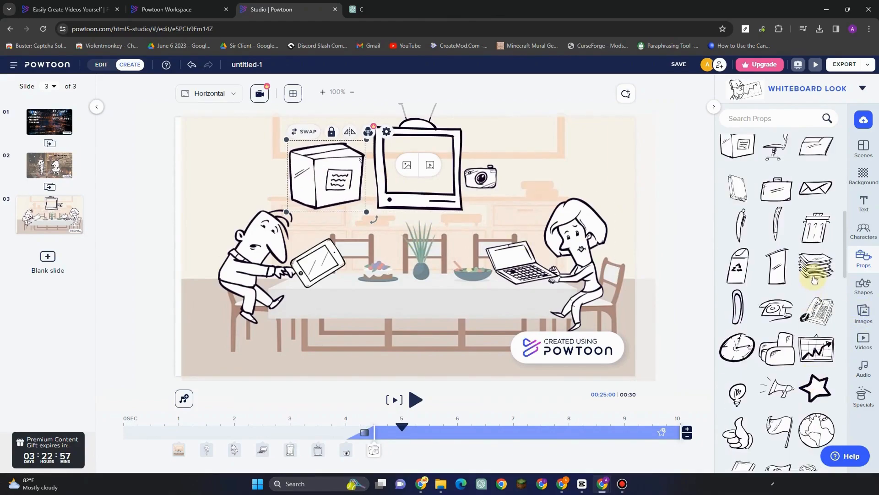
drag(668, 274, 483, 268)
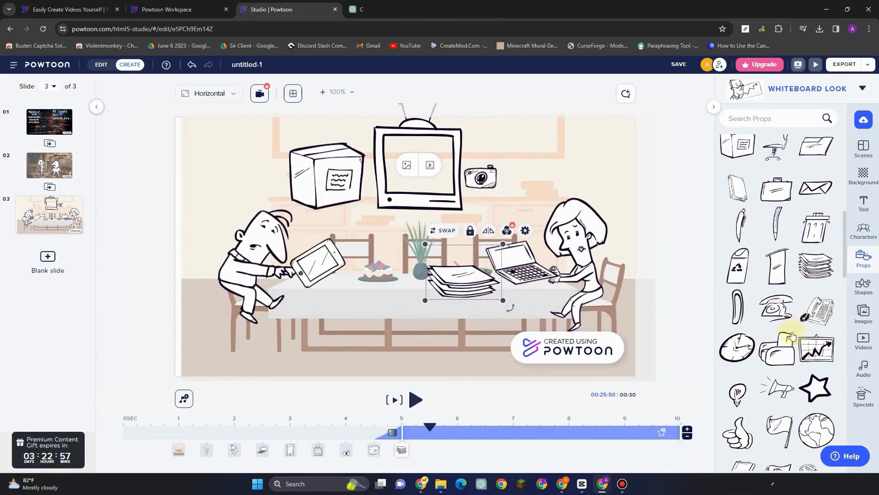
drag(811, 350, 600, 143)
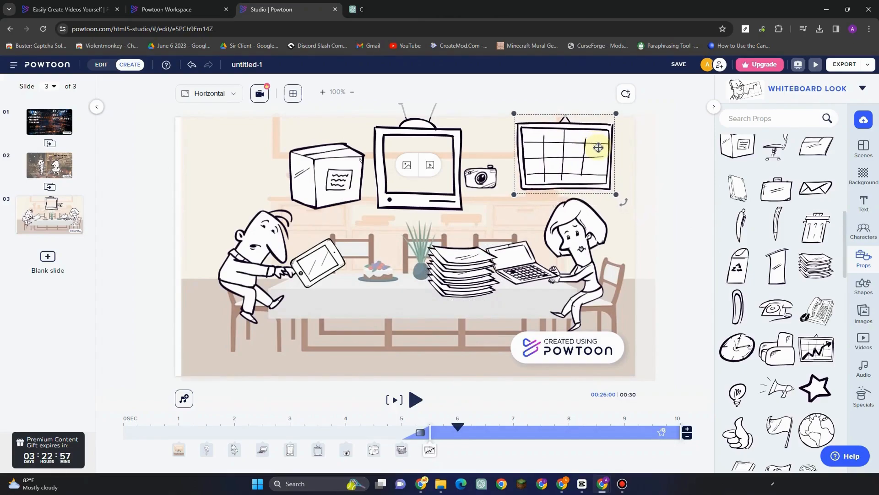
Add the steaming mug prop and place it on the table between the tablet and the plant
scroll(833, 284, down, 4)
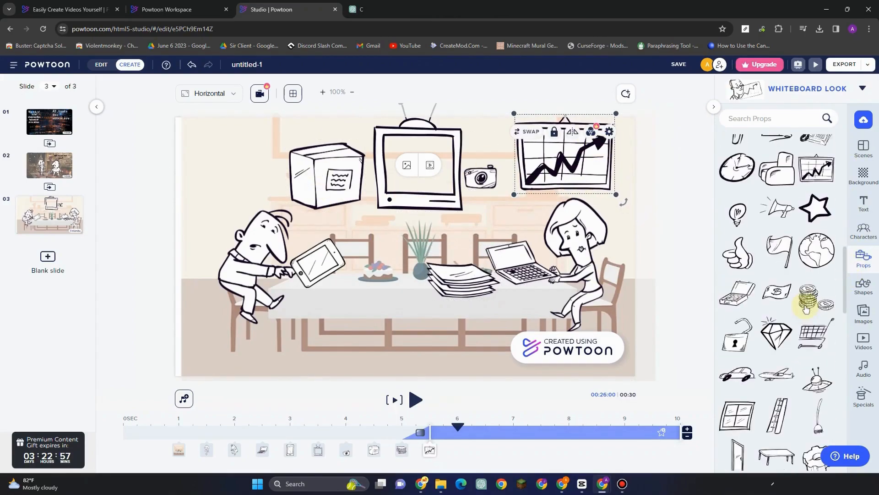
scroll(773, 361, down, 6)
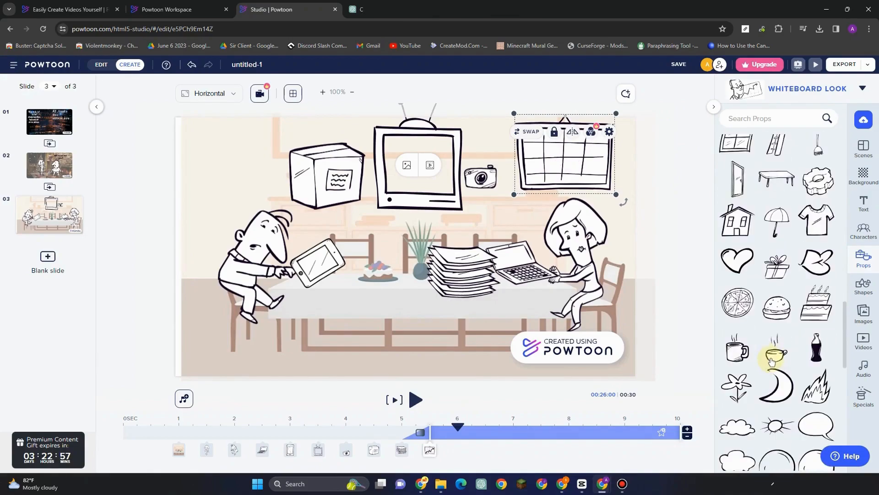
drag(742, 349, 790, 244)
drag(309, 203, 394, 228)
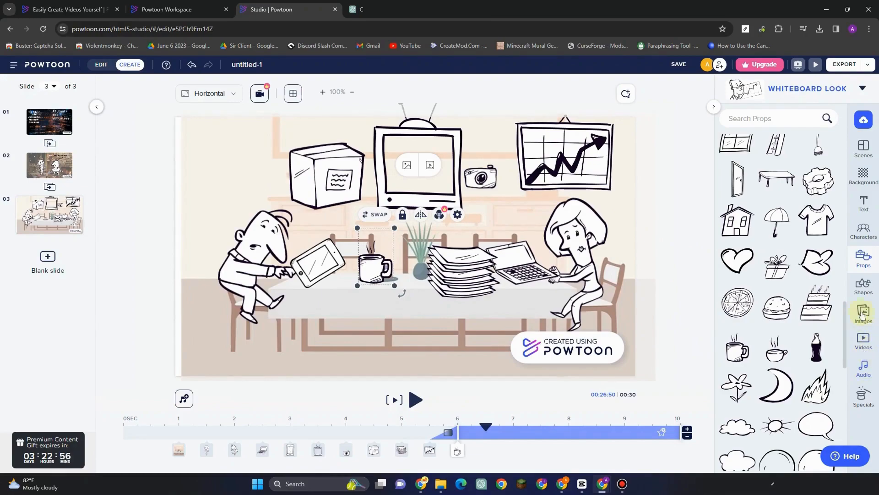
Add the premium music track "It's Easy To Love You" as the soundtrack for the entire video and close its audio controls
click(865, 287)
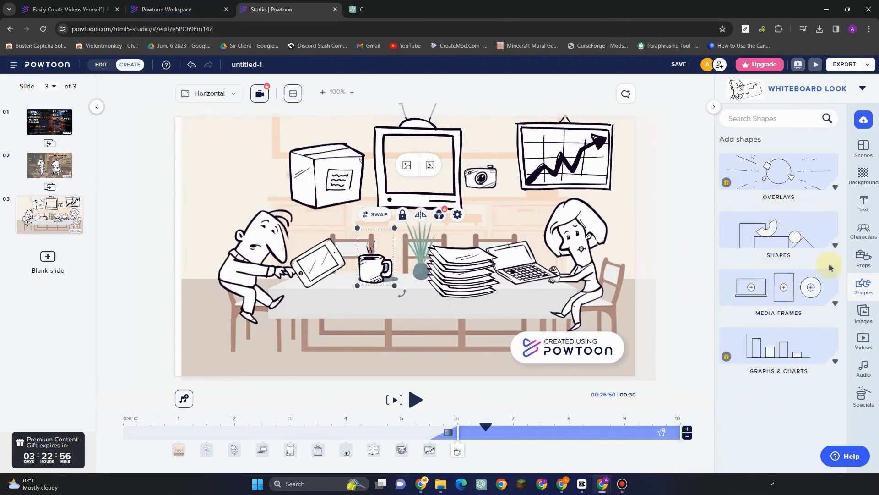
click(865, 368)
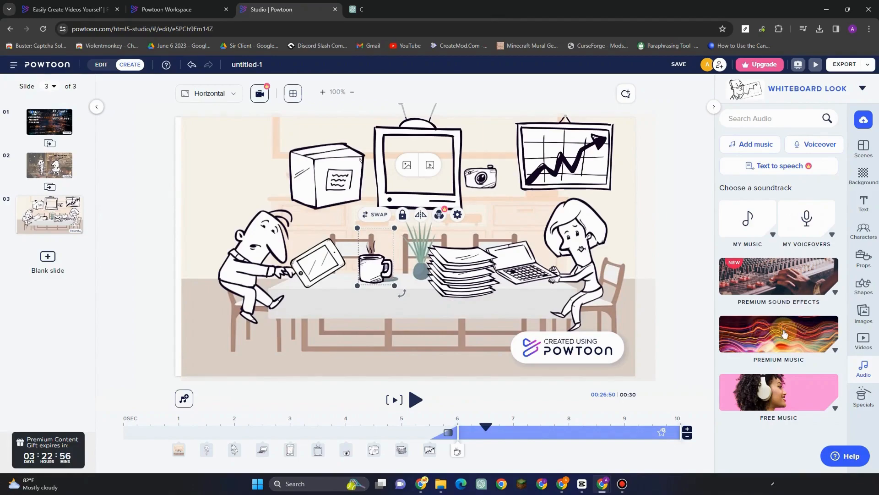
click(784, 334)
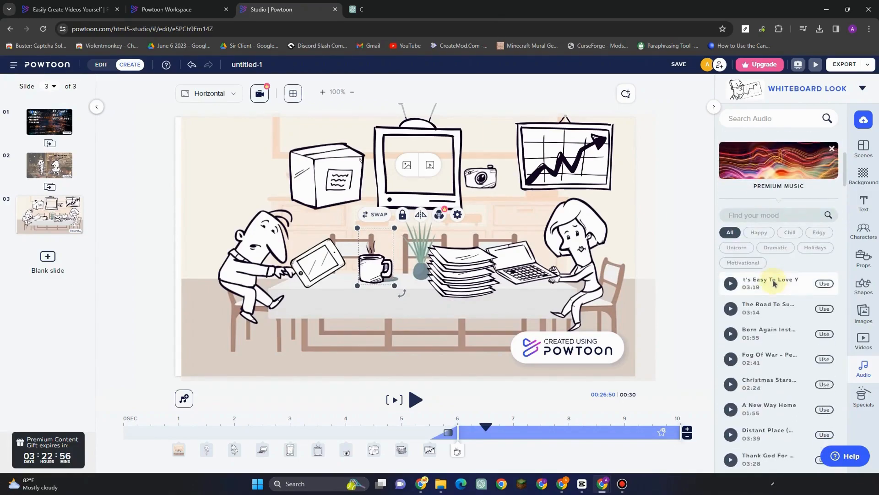
click(818, 283)
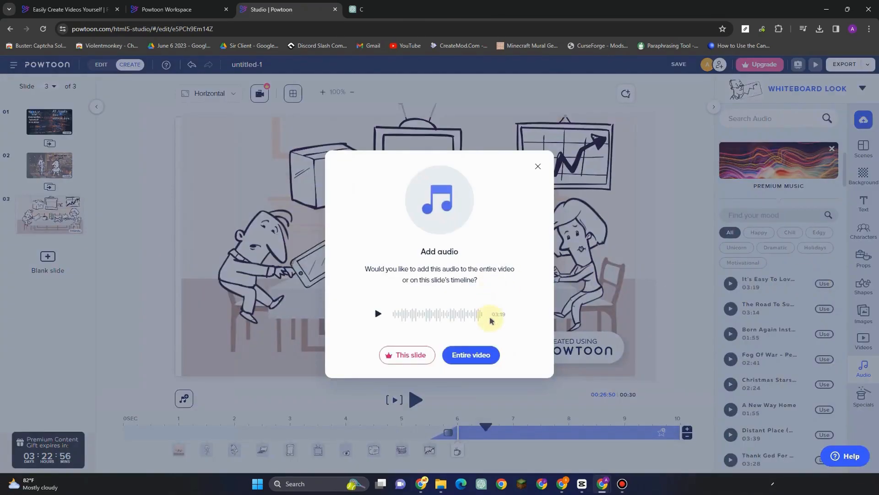
click(464, 356)
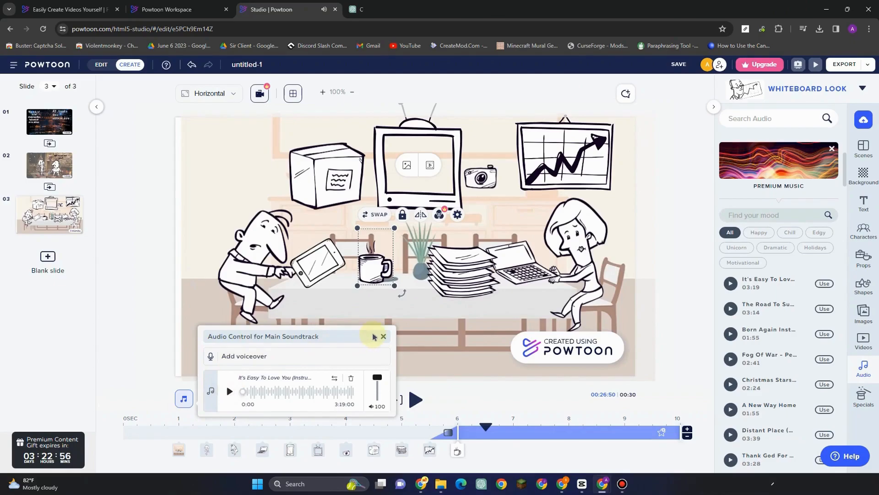
click(383, 338)
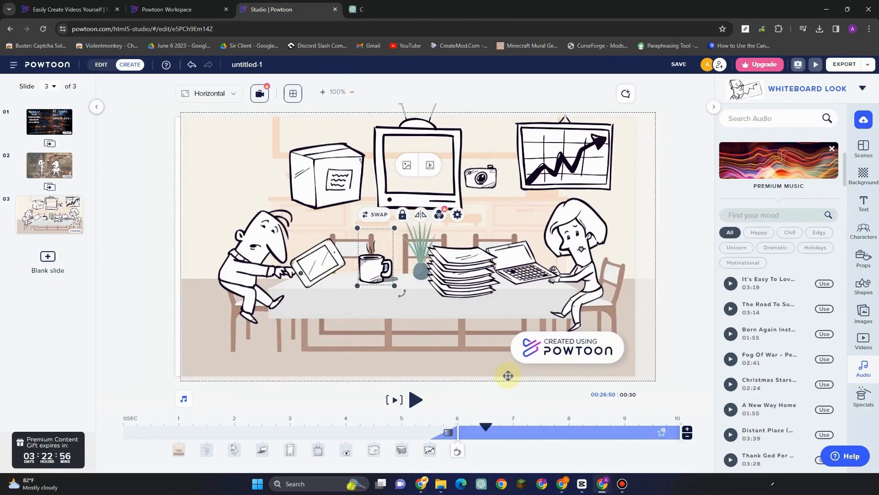
Preview the third slide, the first slide and the second slide one by one, and replay the third slide
click(395, 399)
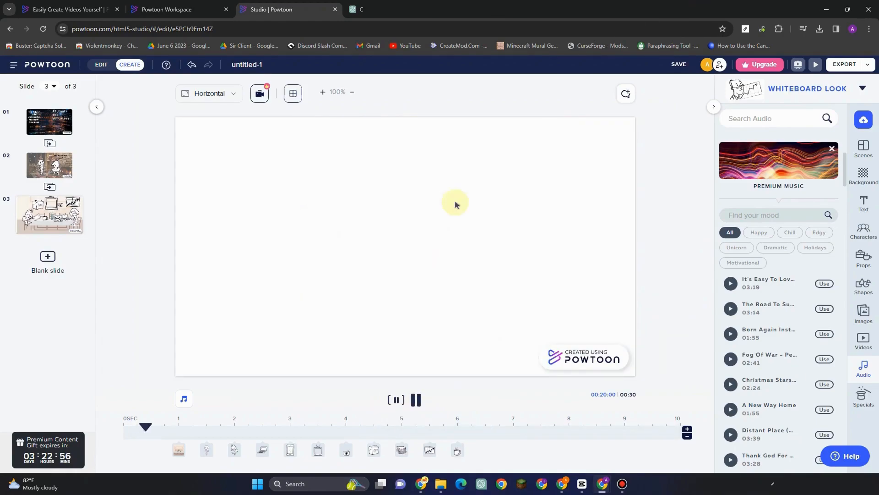
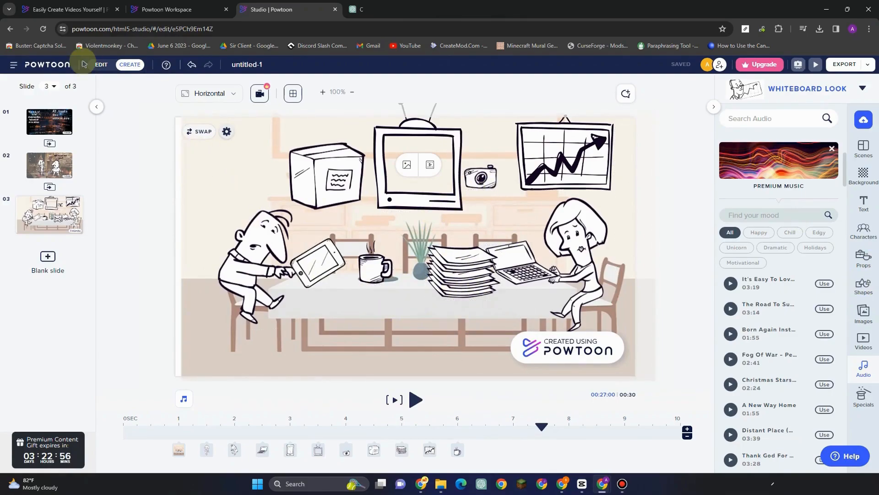
click(49, 122)
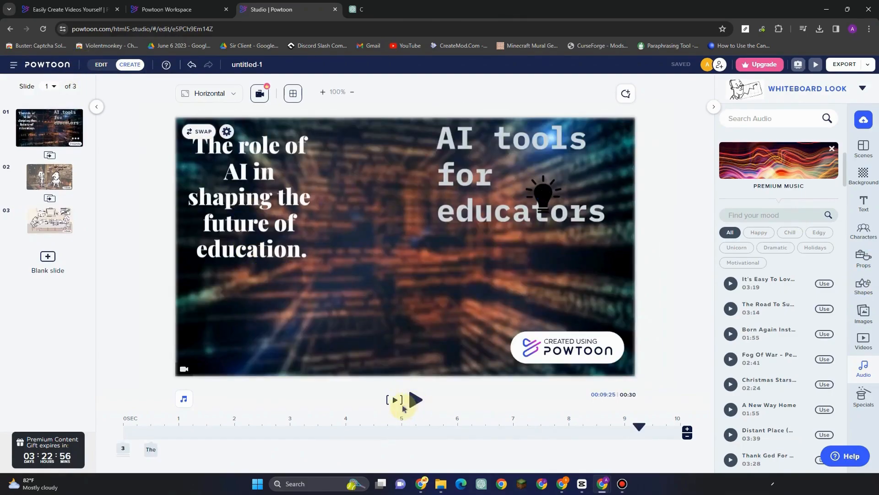
click(396, 402)
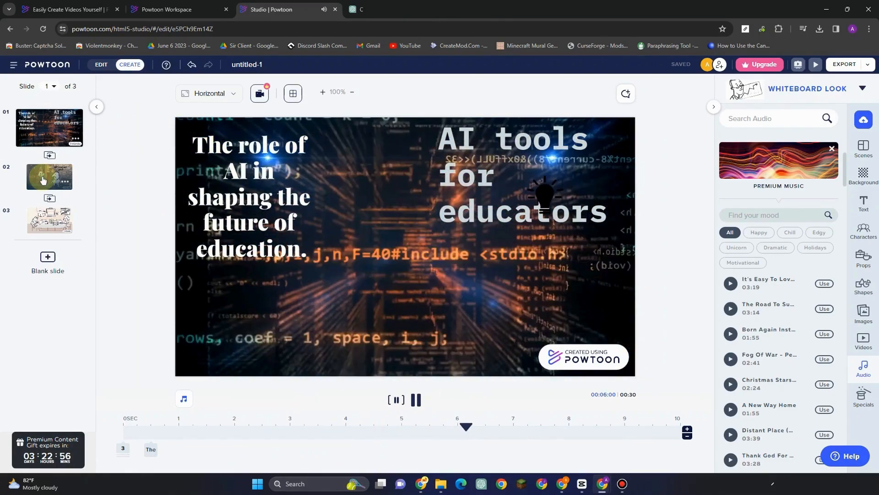
click(43, 179)
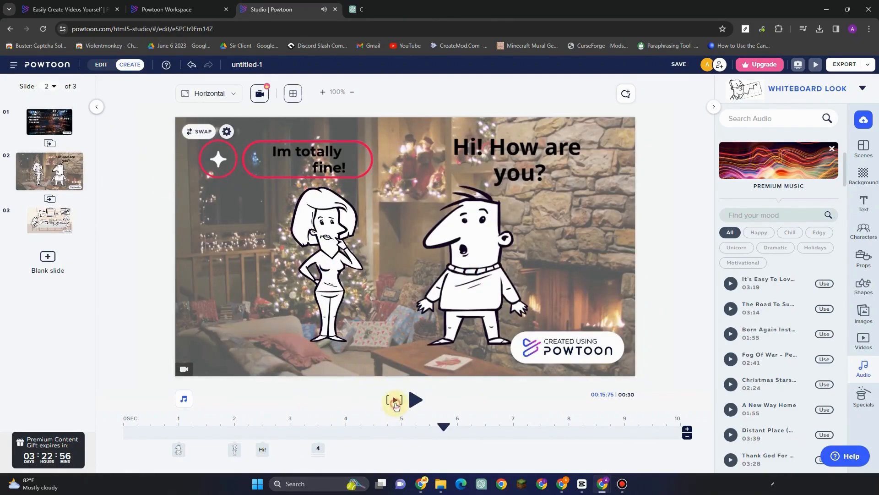
click(395, 401)
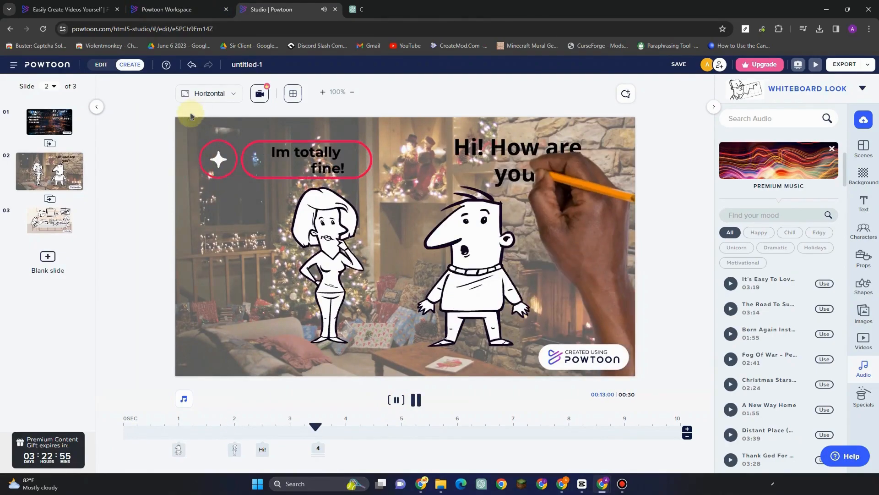
click(51, 223)
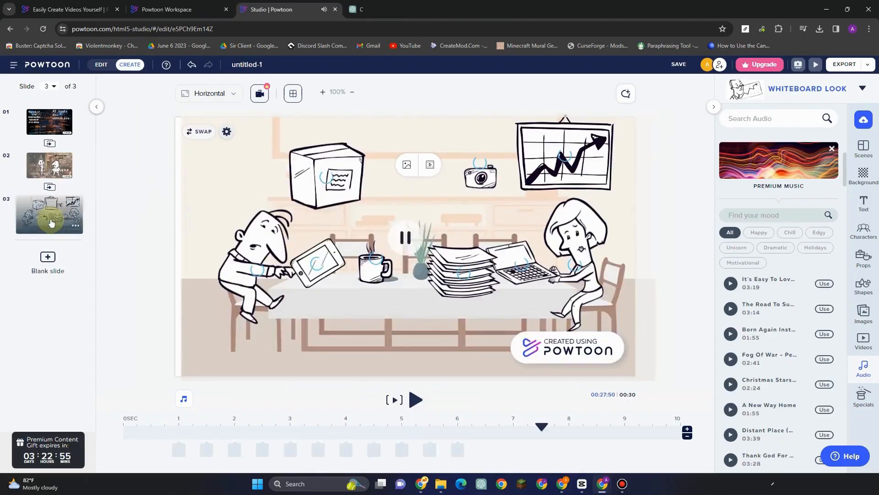
click(392, 399)
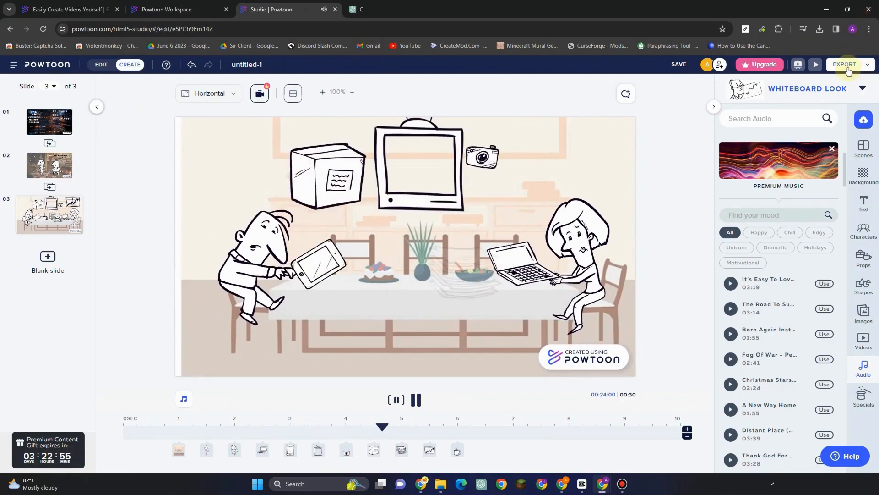
Try to export the video to YouTube without a linked account and close the upload page
click(848, 69)
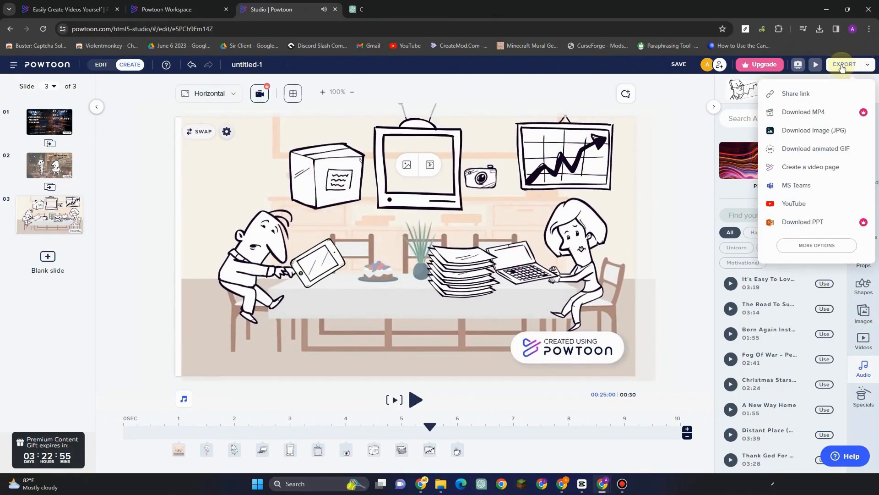
click(798, 95)
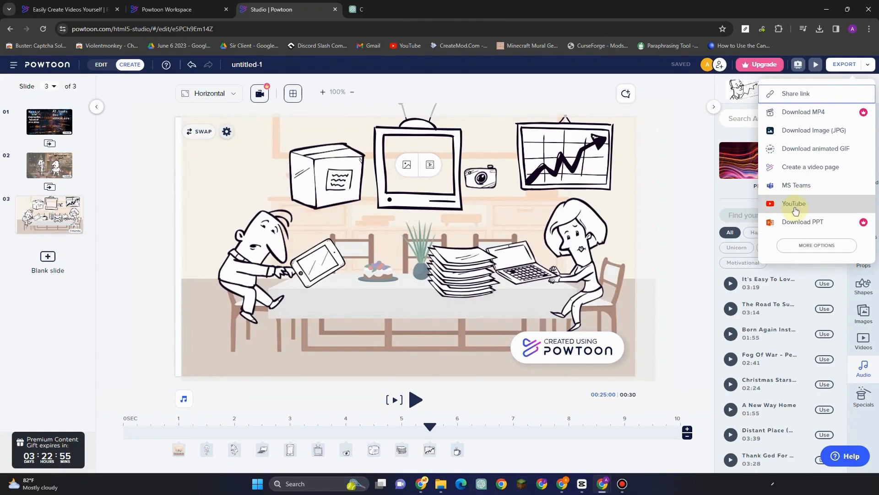
click(795, 209)
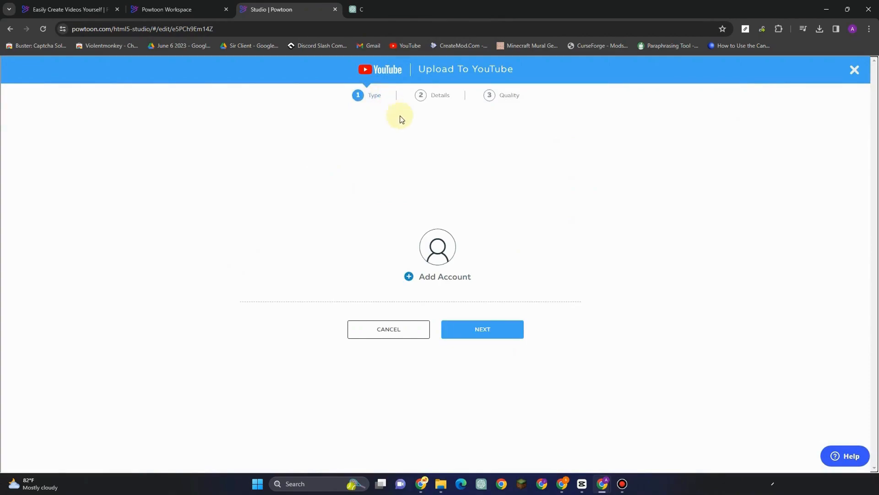
click(490, 329)
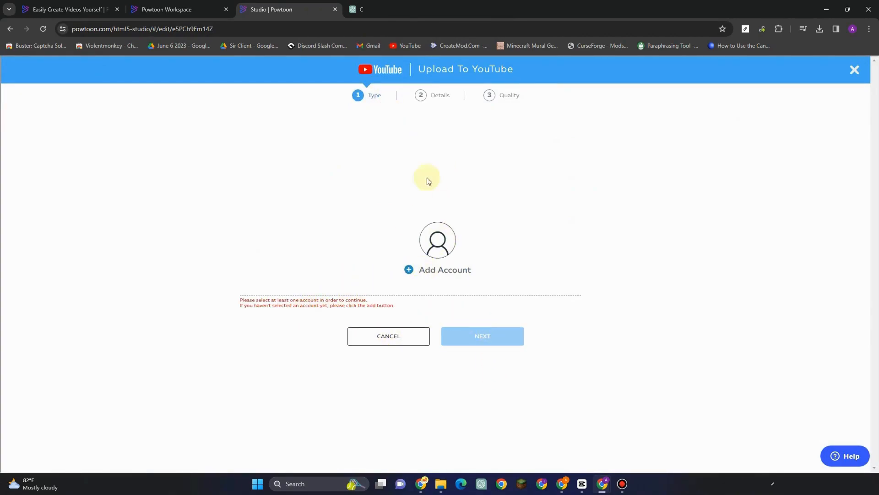
click(422, 256)
click(457, 109)
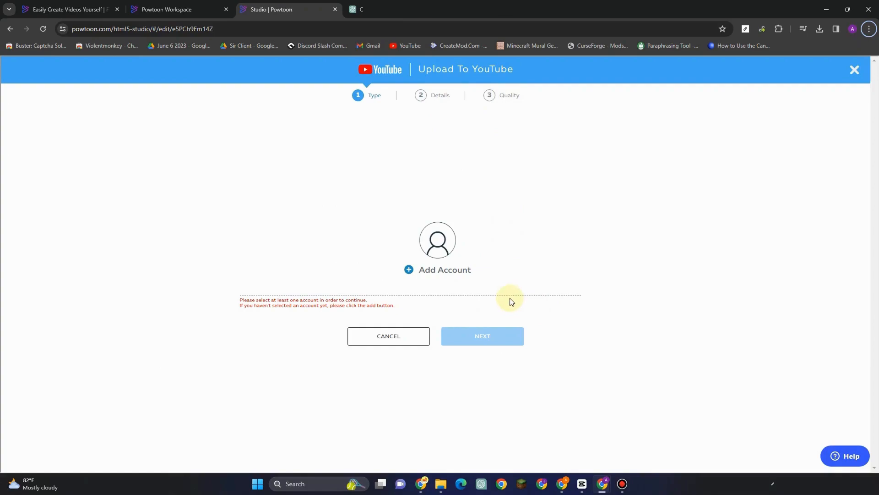
click(854, 70)
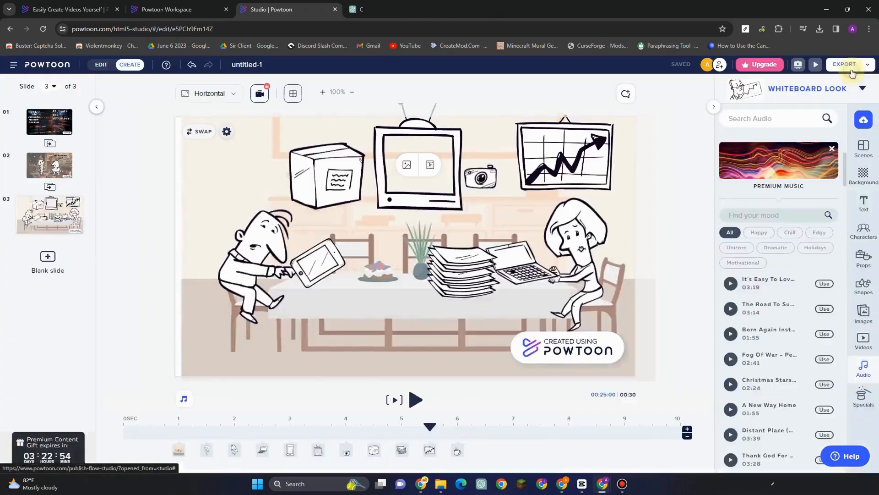
Try to export the video as an MP4 download and dismiss the Lite plan offer
click(845, 65)
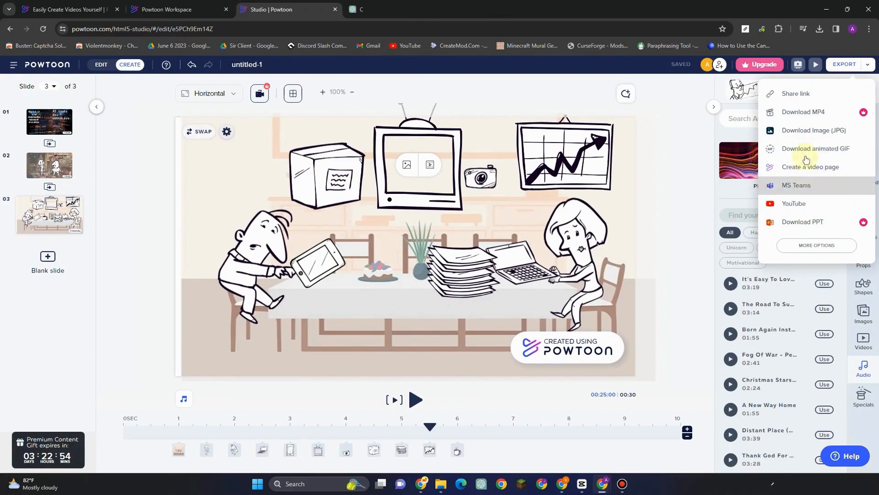
click(807, 120)
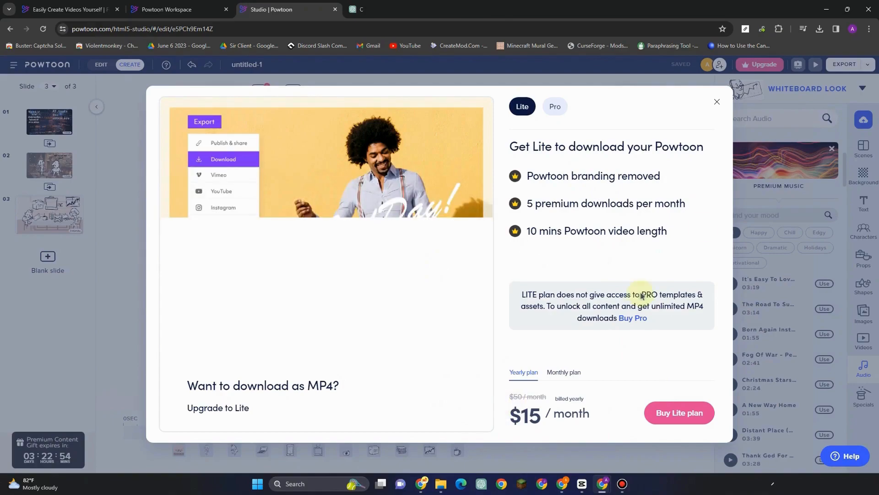
click(716, 103)
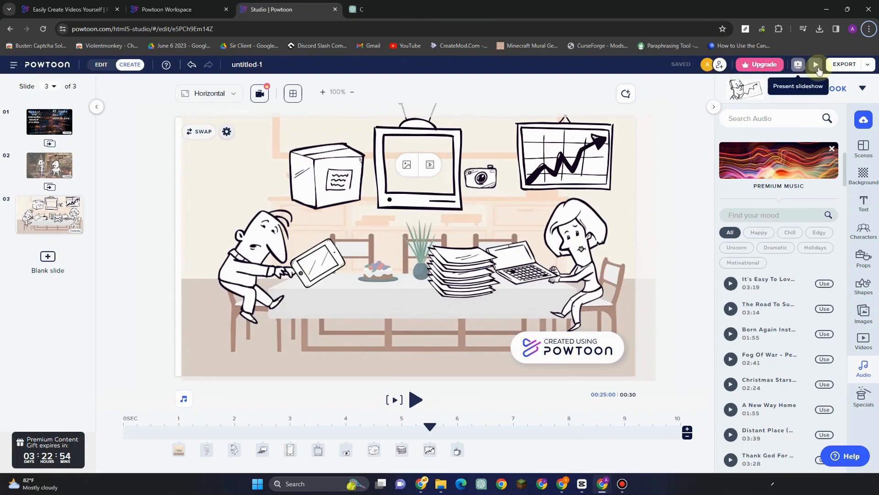
Play the video in the full preview and return to the slide editor
click(818, 69)
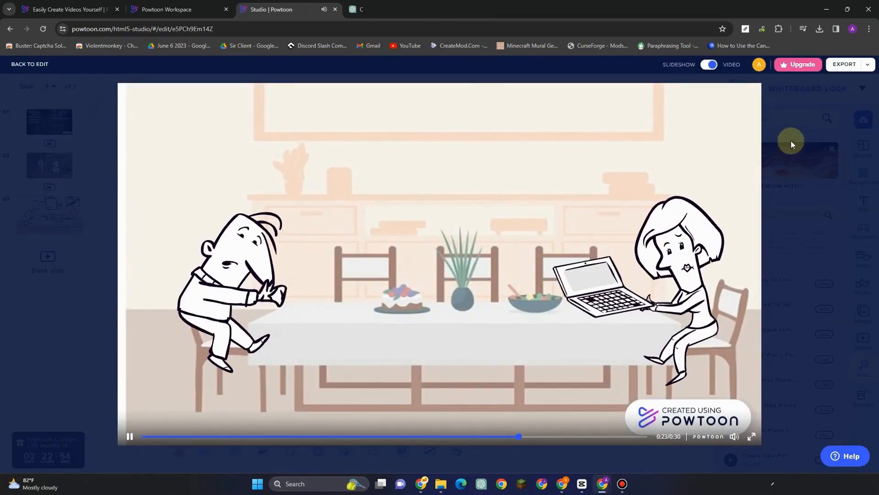
click(809, 117)
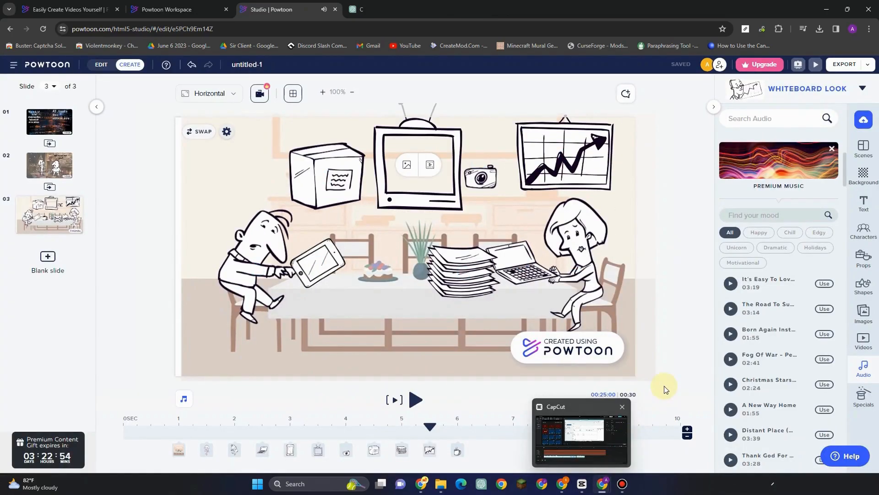
scroll(788, 378, down, 2)
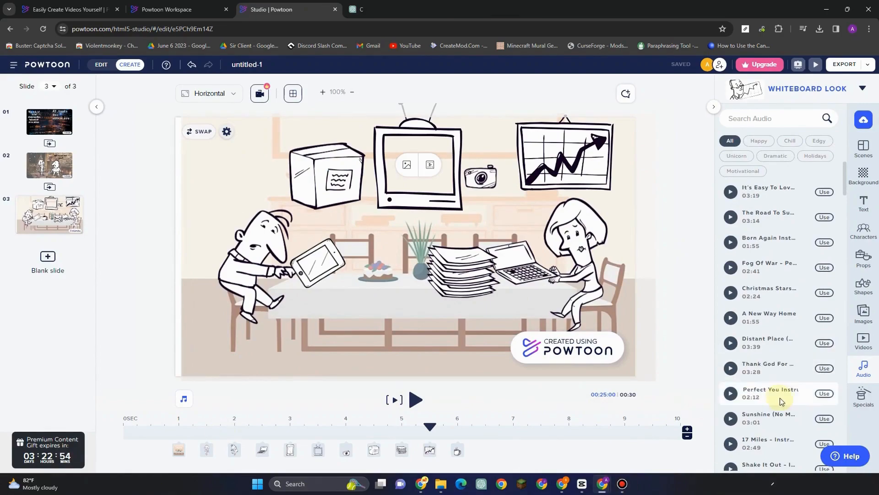
click(853, 458)
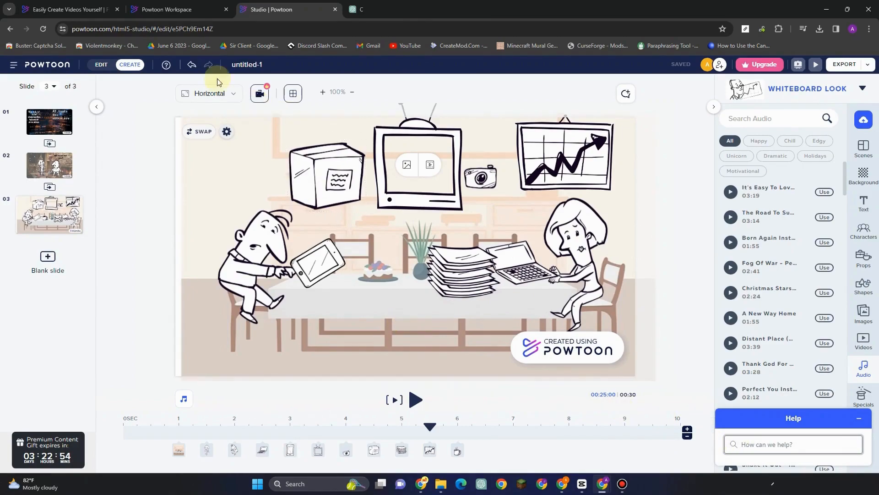
Switch to the Powtoon Workspace, dismiss the premium gift notice and show the new templates in the template gallery
click(195, 16)
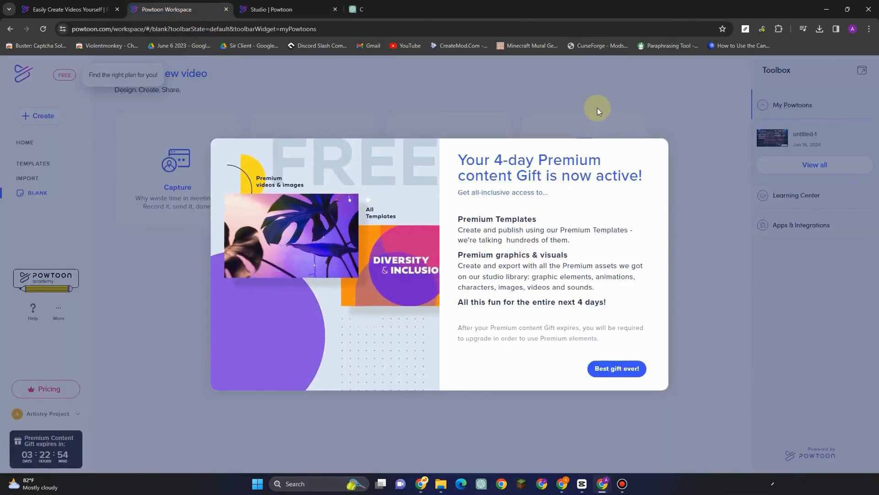
click(624, 367)
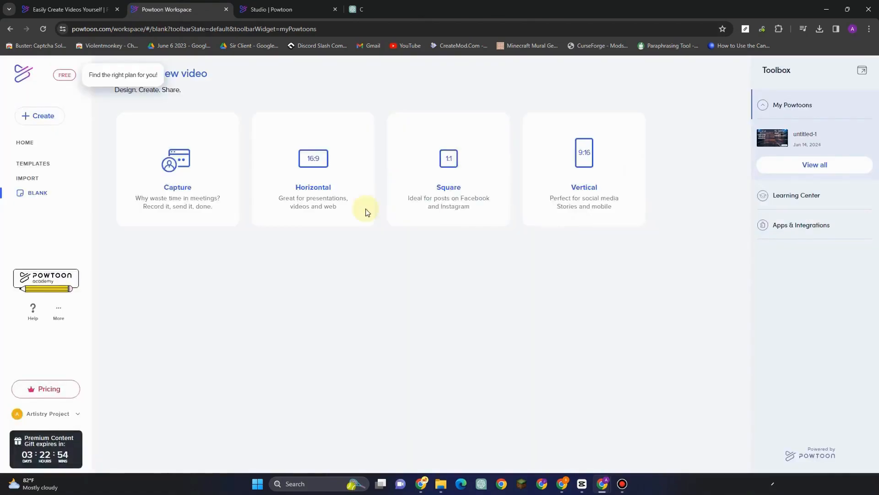
click(26, 165)
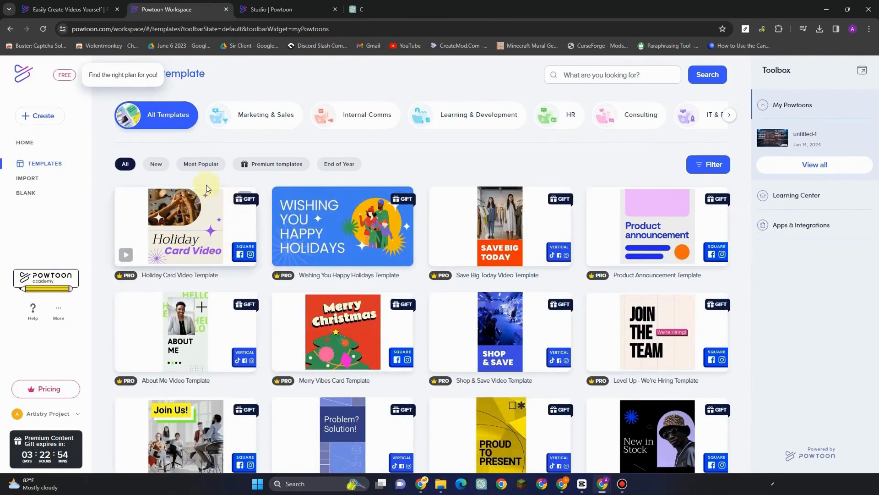
click(160, 167)
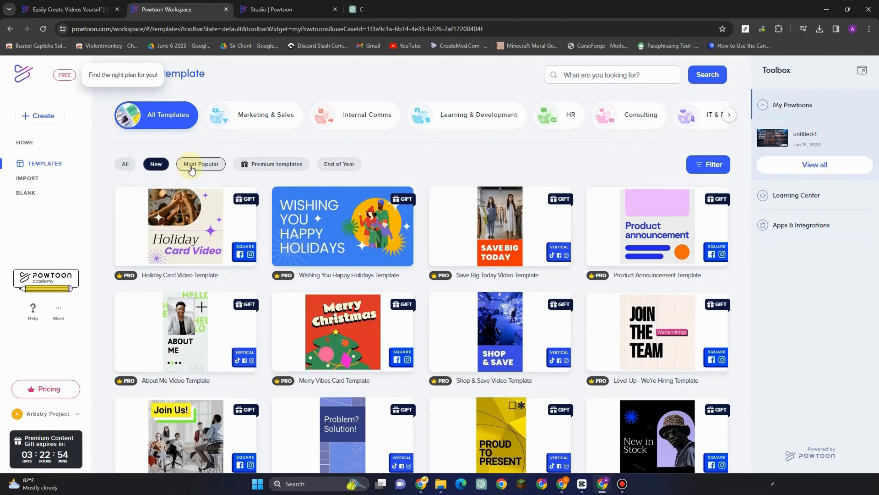
Look through the template categories and browse the Education templates for students, teachers and administration
click(274, 118)
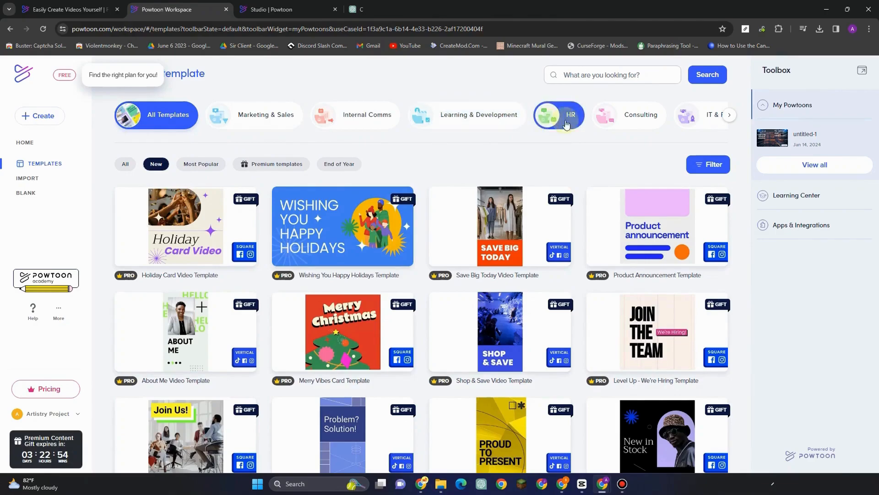
click(736, 117)
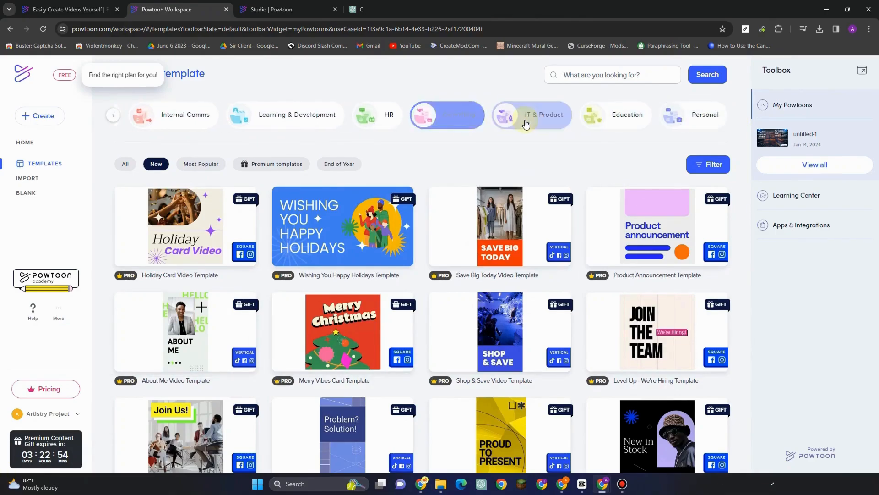
click(626, 120)
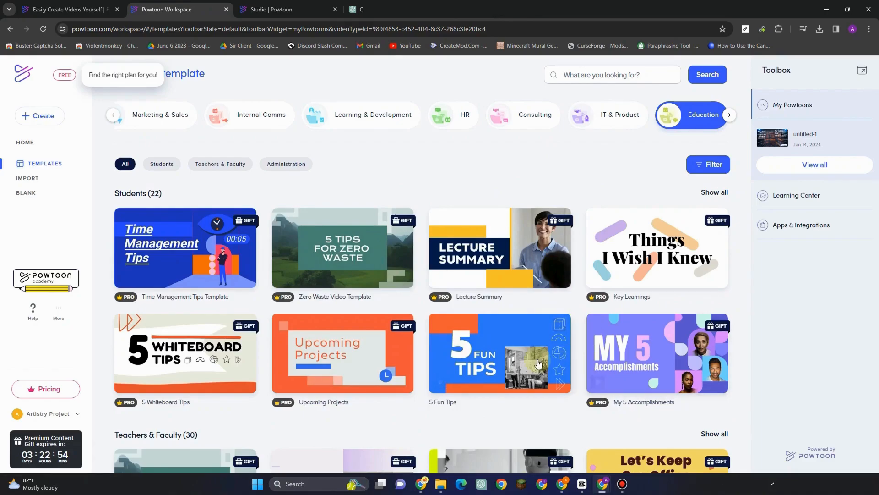
scroll(290, 361, down, 2)
scroll(329, 364, down, 7)
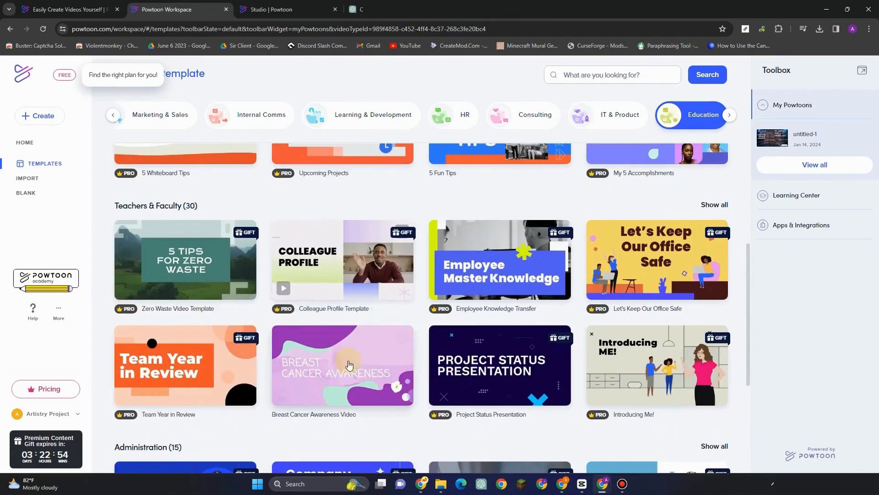
Open the Zero Waste Video Template from the Education templates in the Studio and play it from the first slide
scroll(379, 361, up, 8)
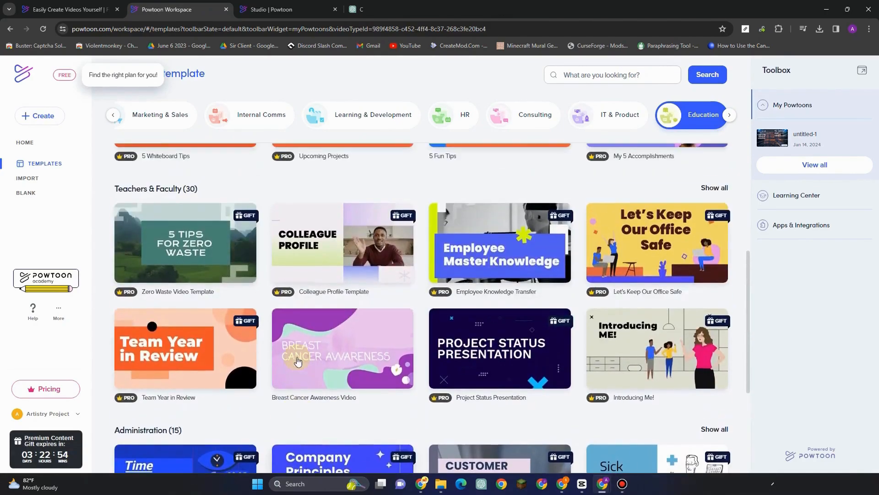
click(357, 196)
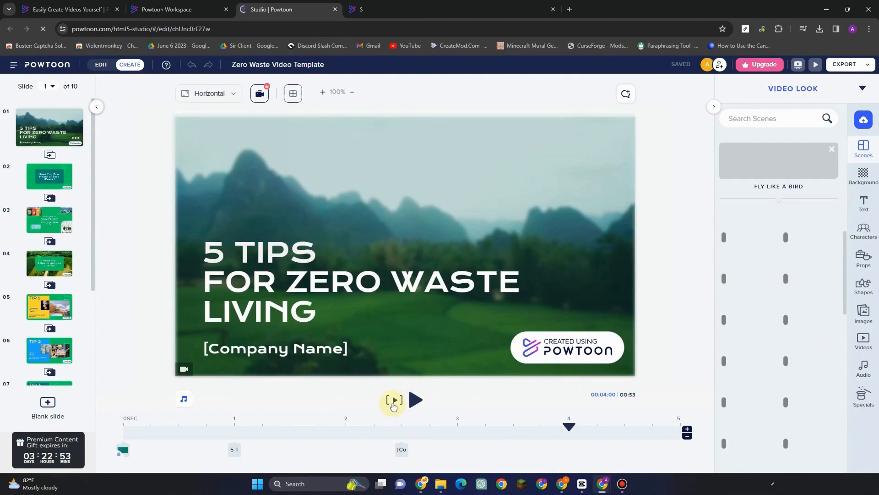
click(395, 402)
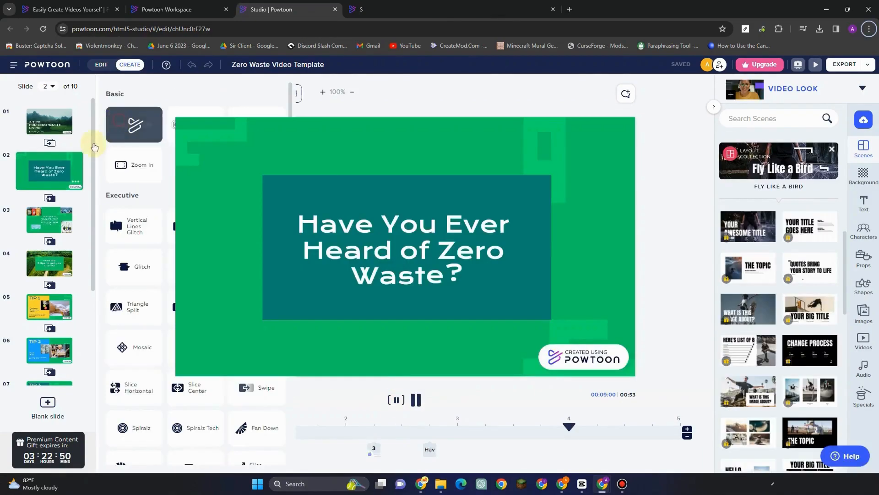
Look through the Zero Waste template's slides in order, from the title slide on through the numbered tip slides
click(49, 126)
click(53, 177)
click(42, 219)
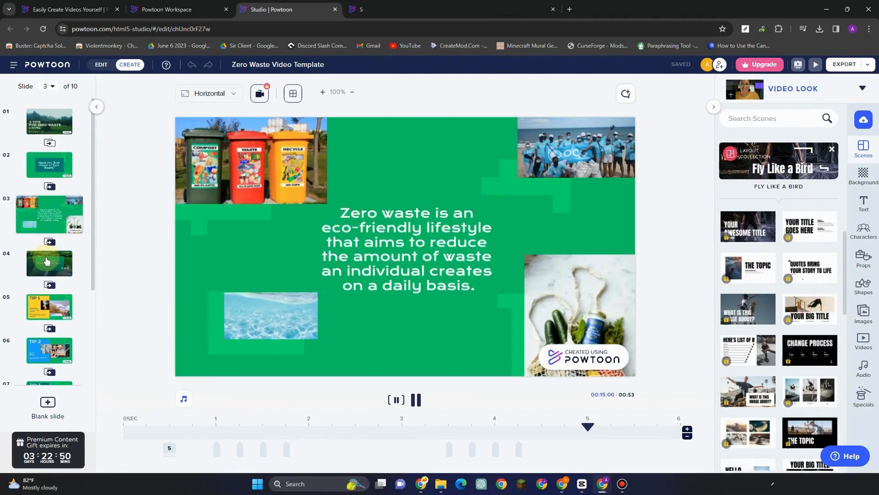
click(48, 259)
click(50, 306)
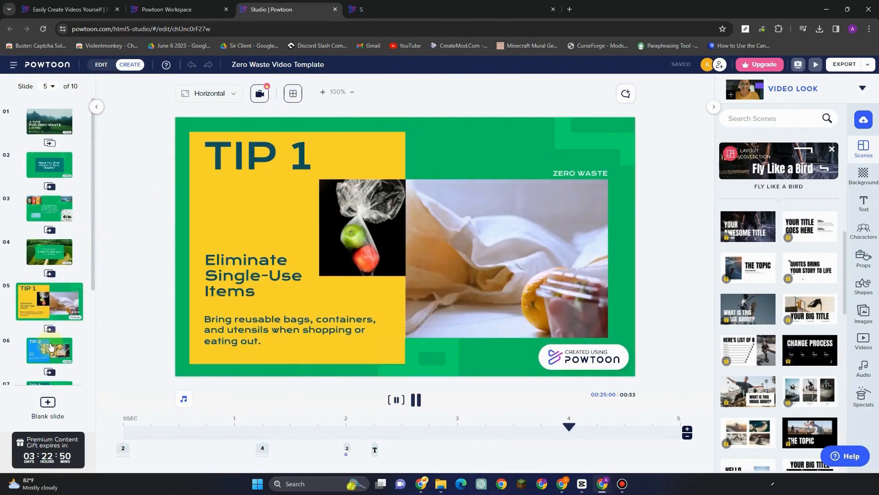
click(53, 349)
click(54, 345)
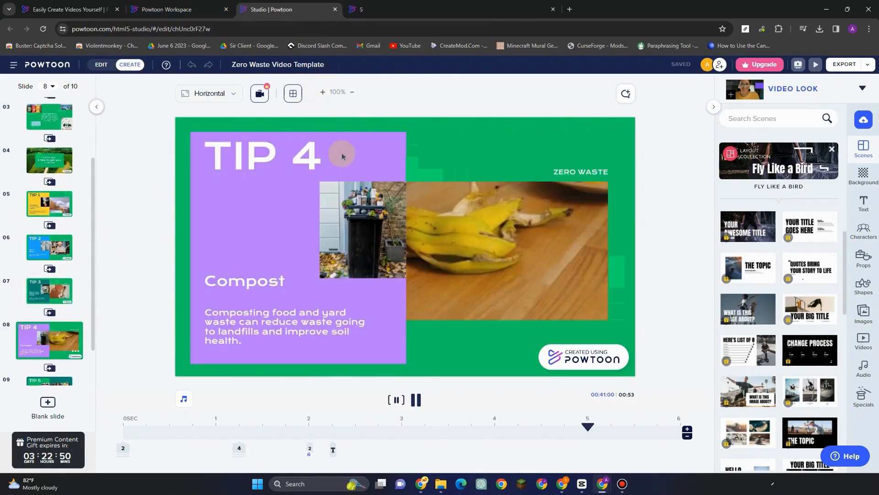
Return to the Powtoon Workspace and look over the template categories and the teacher, faculty and administration templates
click(143, 9)
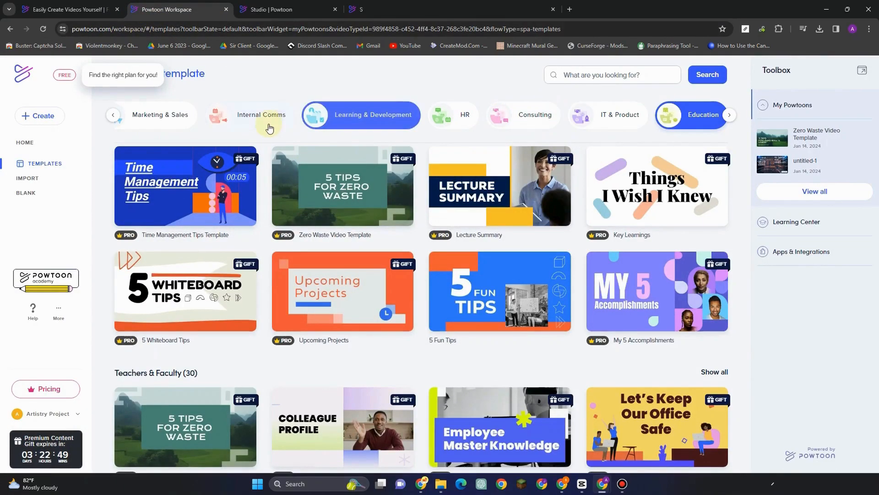
click(113, 116)
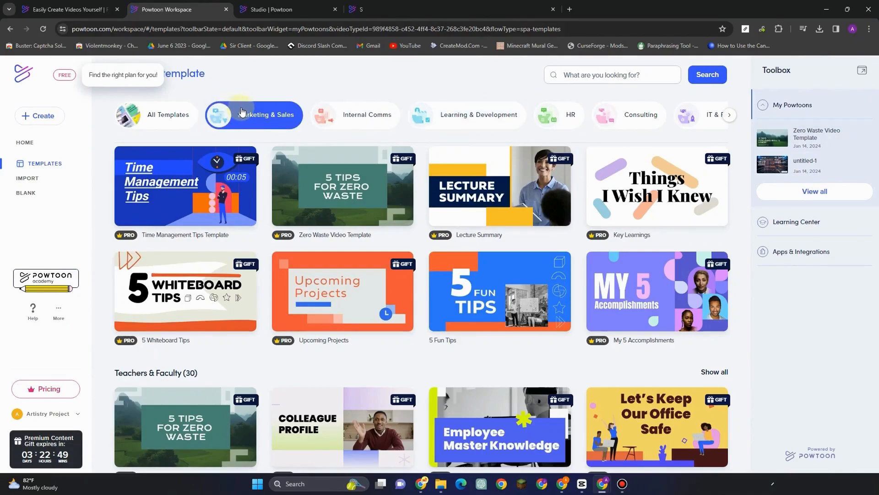
scroll(360, 194, down, 6)
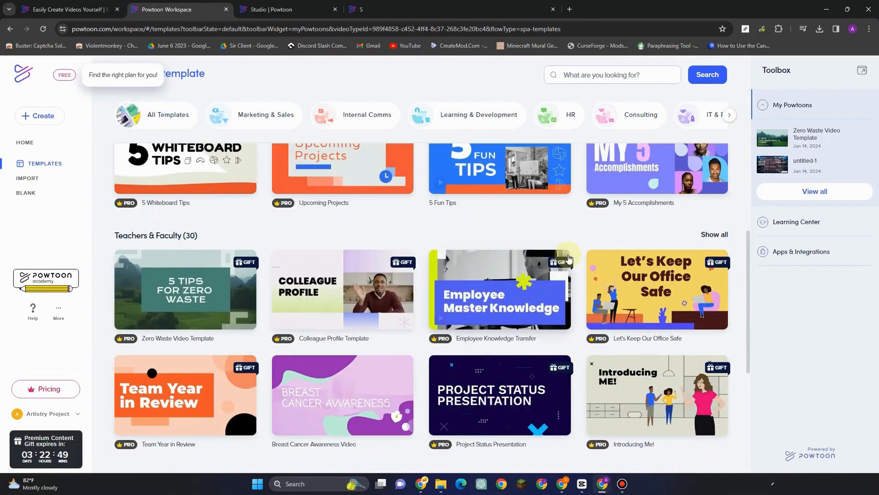
scroll(411, 260, down, 2)
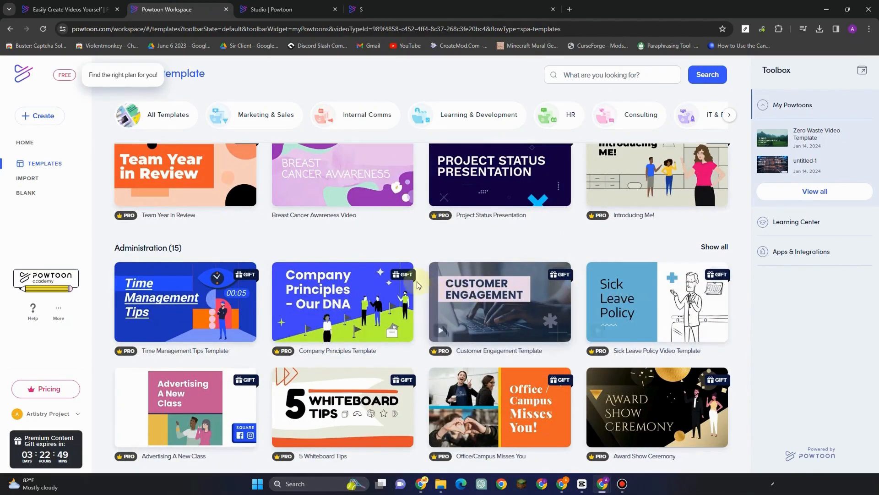
scroll(412, 279, up, 4)
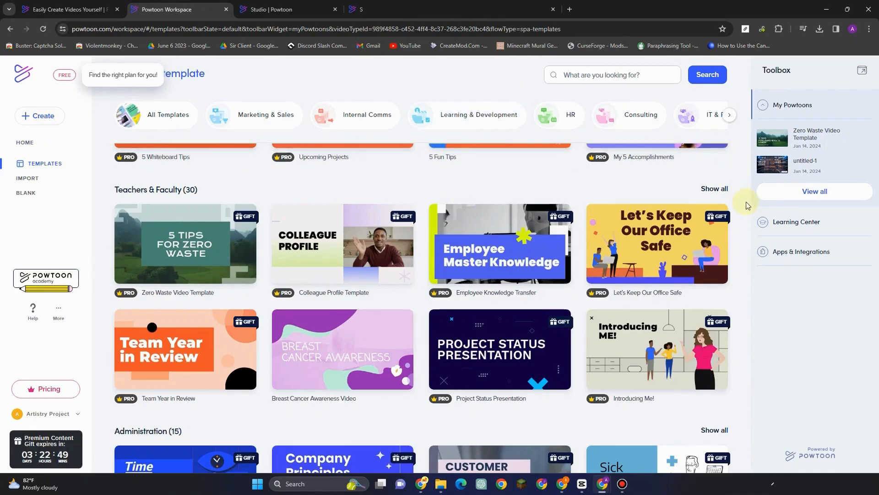
Look through the Learning Center's Tutorials page and return to the Powtoon Workspace
click(775, 221)
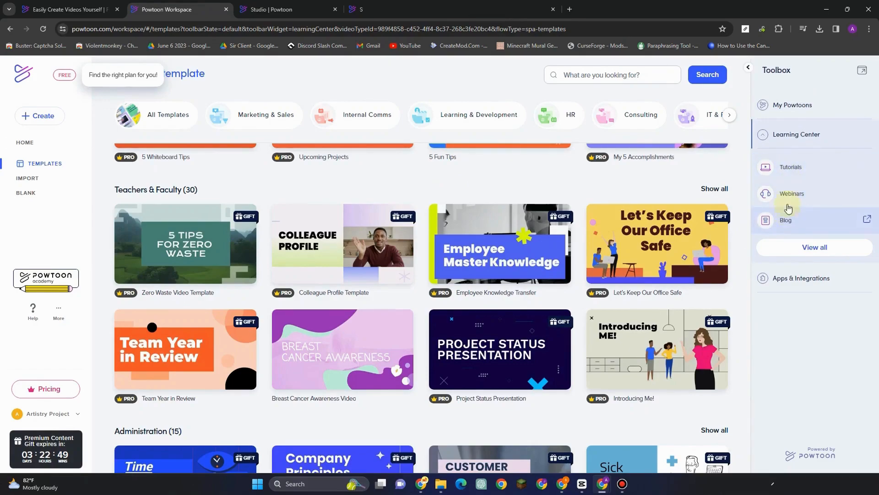
click(786, 168)
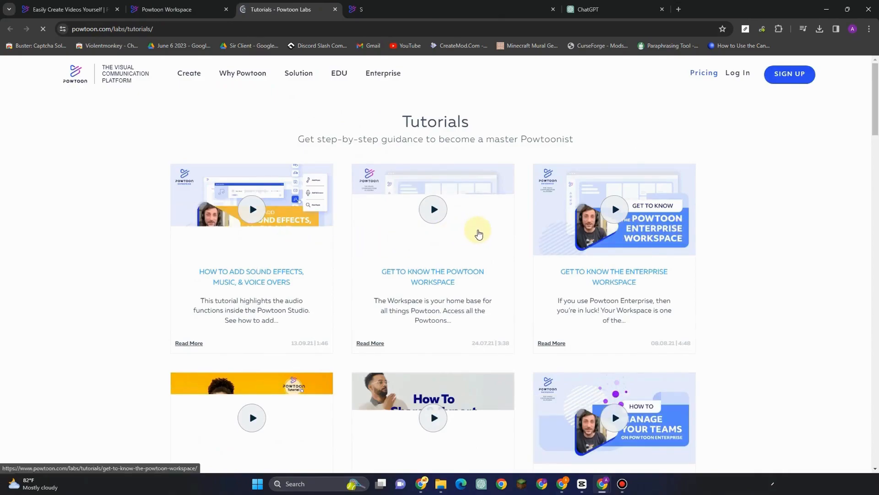
scroll(579, 226, down, 1)
scroll(578, 225, down, 4)
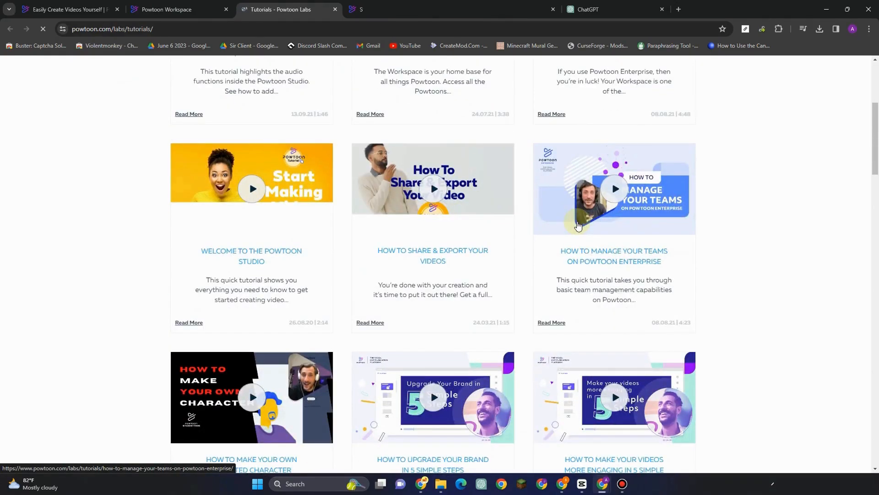
scroll(579, 226, down, 10)
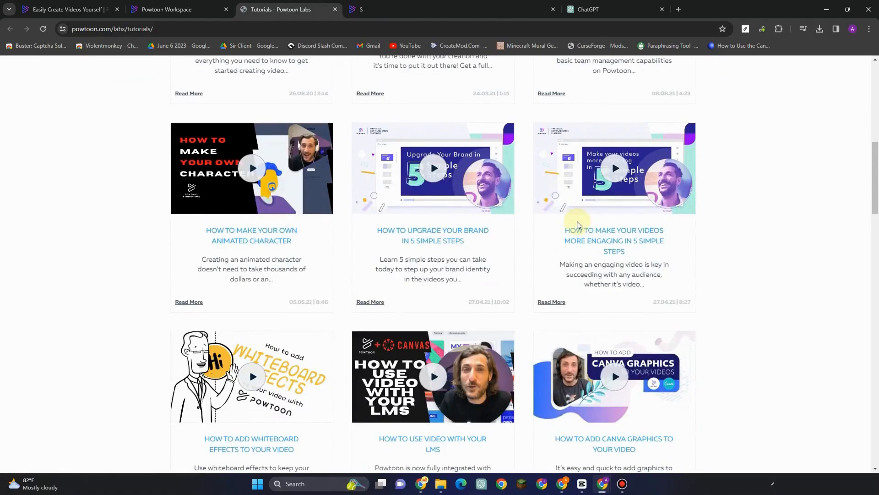
scroll(579, 224, down, 3)
scroll(578, 224, up, 15)
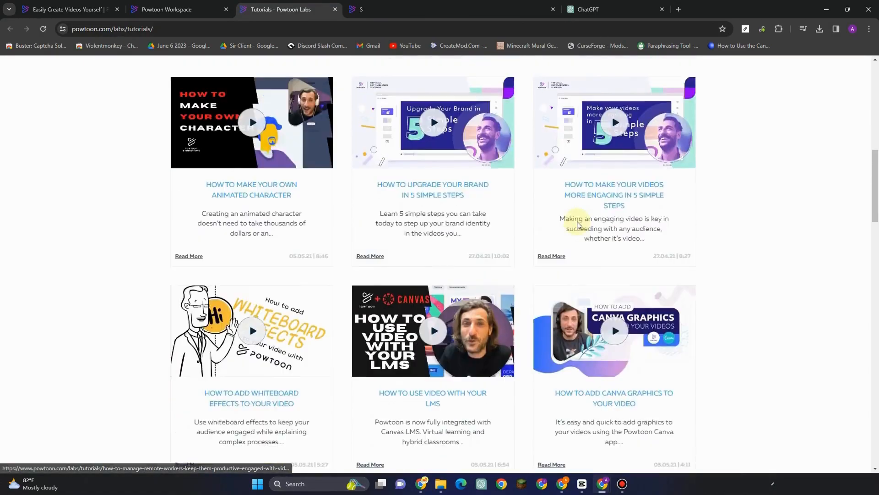
scroll(550, 183, up, 3)
click(167, 9)
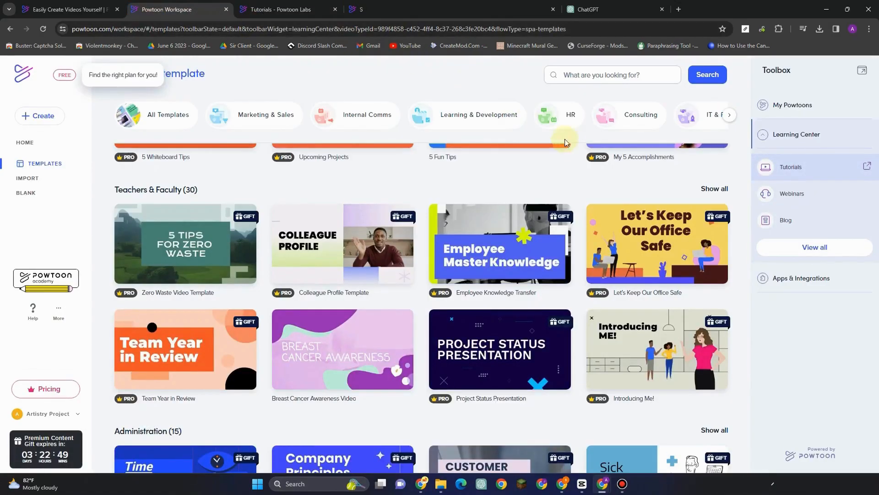
Look through the Learning Center's on-demand Webinars page and return to the Powtoon Workspace
click(777, 198)
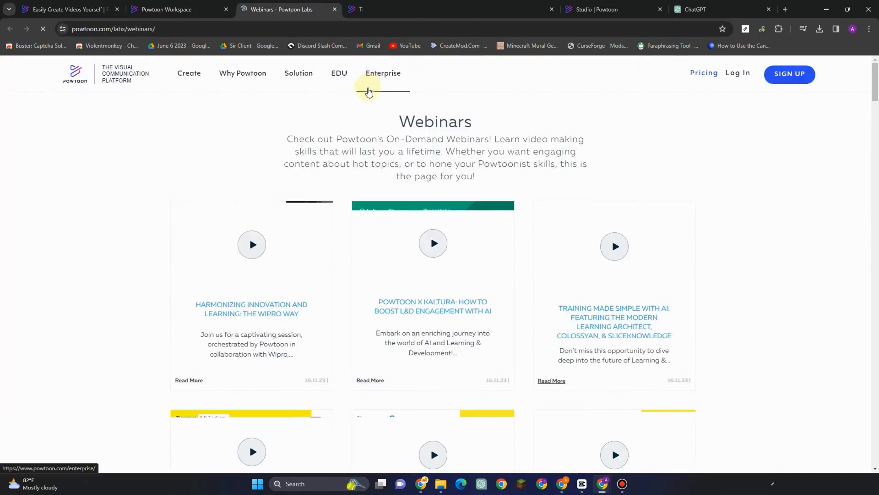
scroll(392, 115, down, 5)
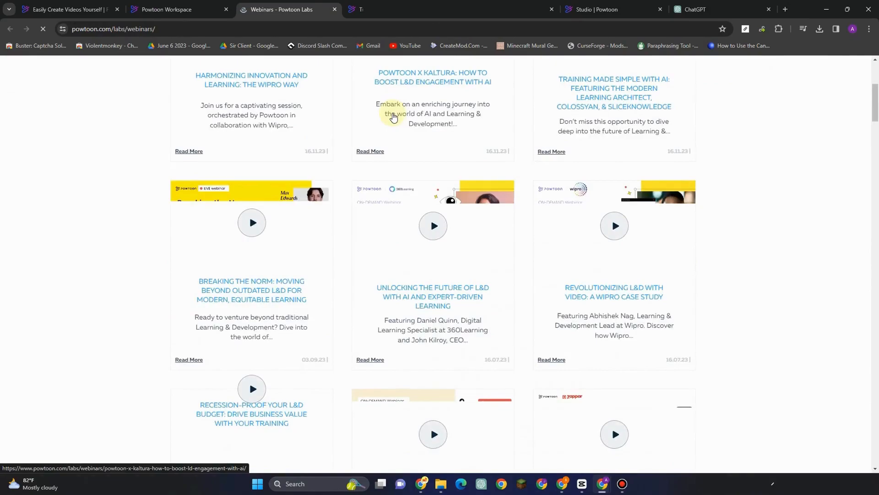
scroll(393, 115, down, 8)
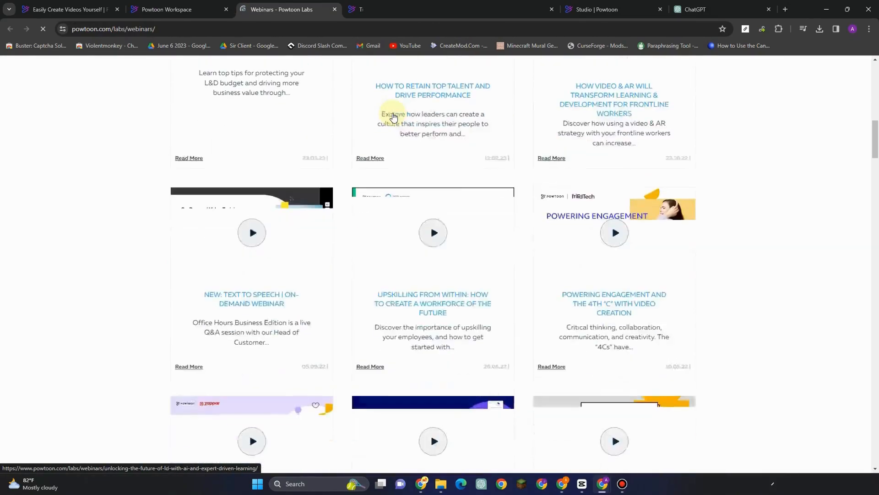
scroll(393, 116, down, 4)
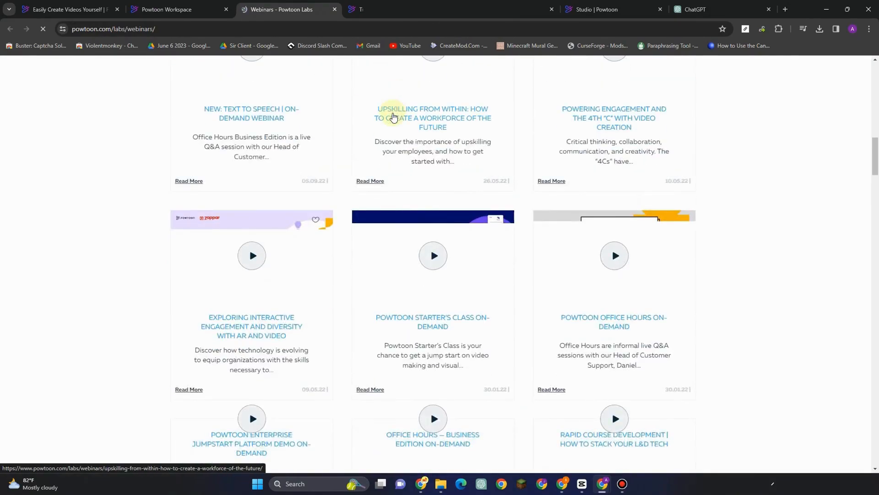
click(160, 9)
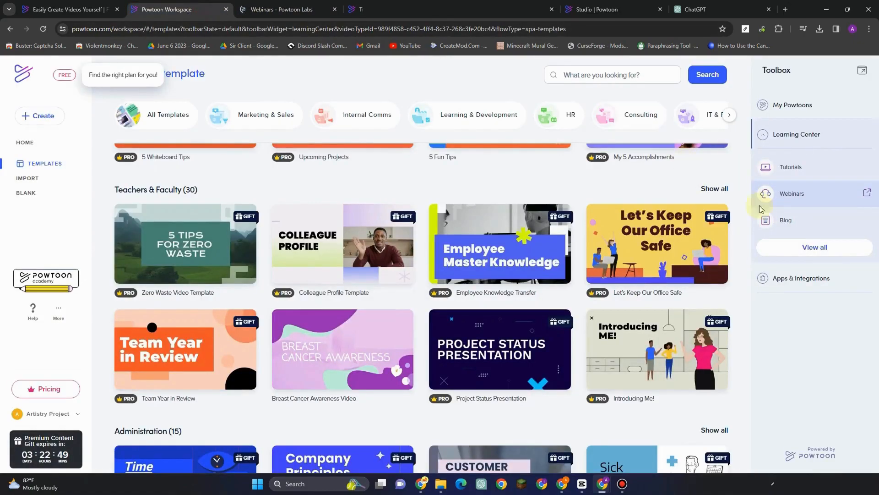
Look through the articles on the Powtoon Blog and return to the Powtoon Workspace
click(812, 224)
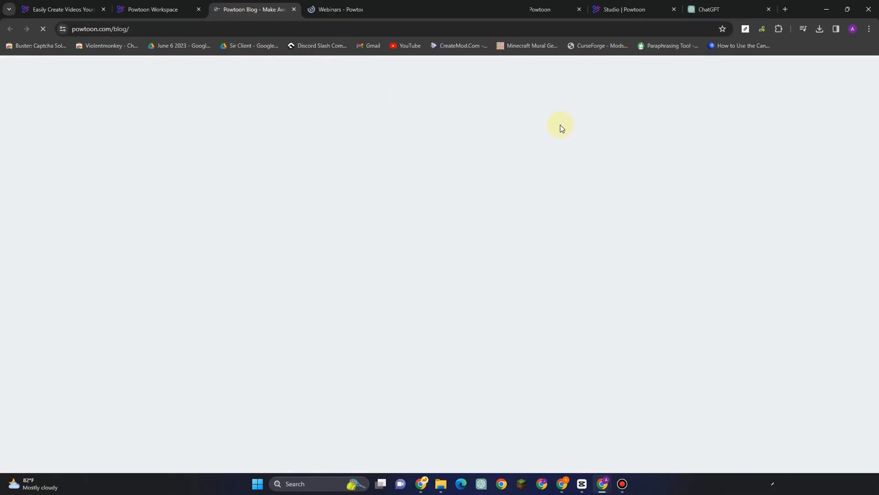
scroll(509, 147, down, 3)
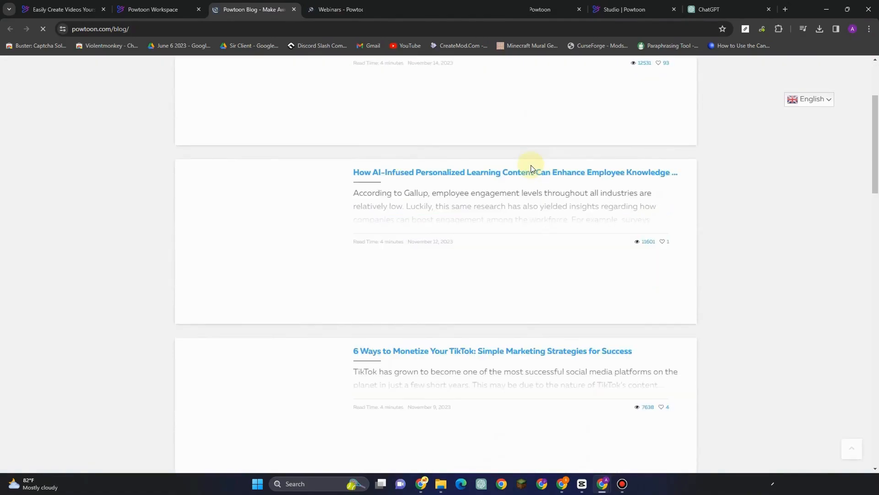
scroll(531, 169, down, 10)
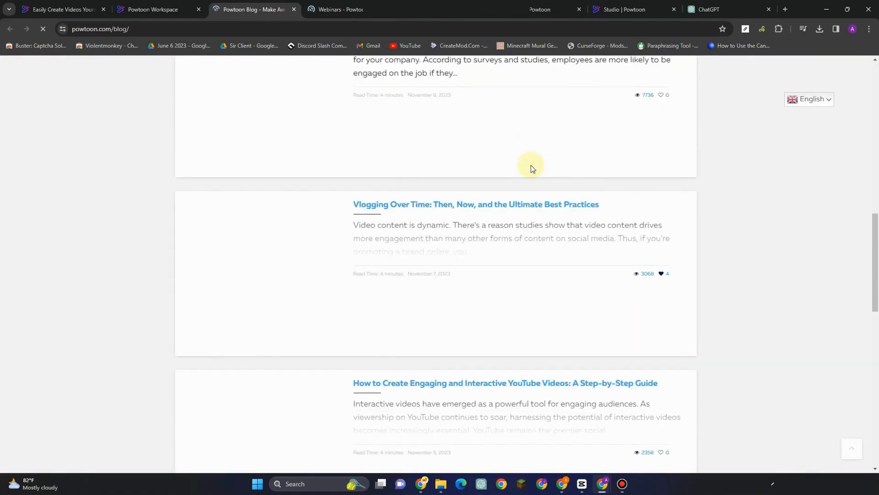
scroll(532, 169, down, 4)
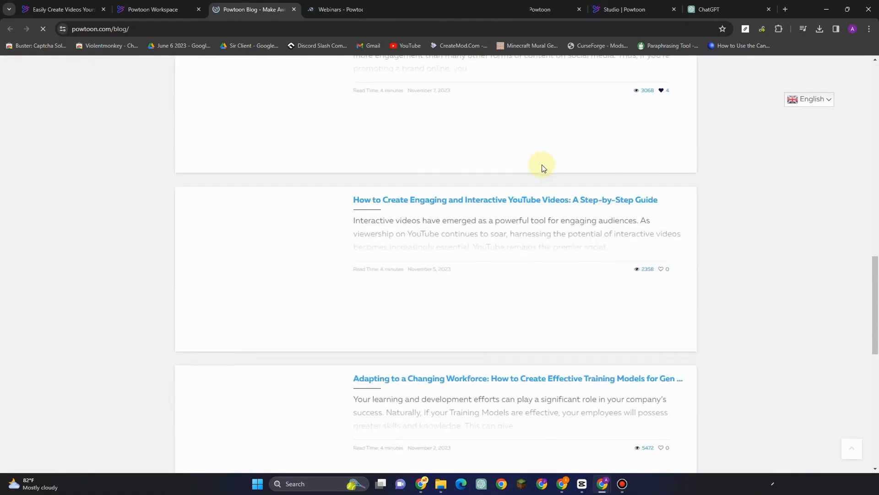
click(183, 5)
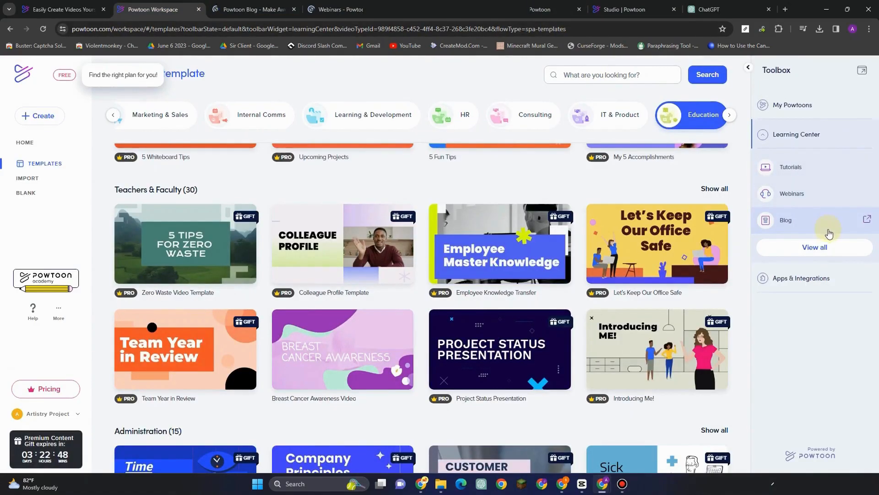
Show all apps and integrations in the Toolbox and read the support article on exporting a Canva design to Powtoon
click(820, 277)
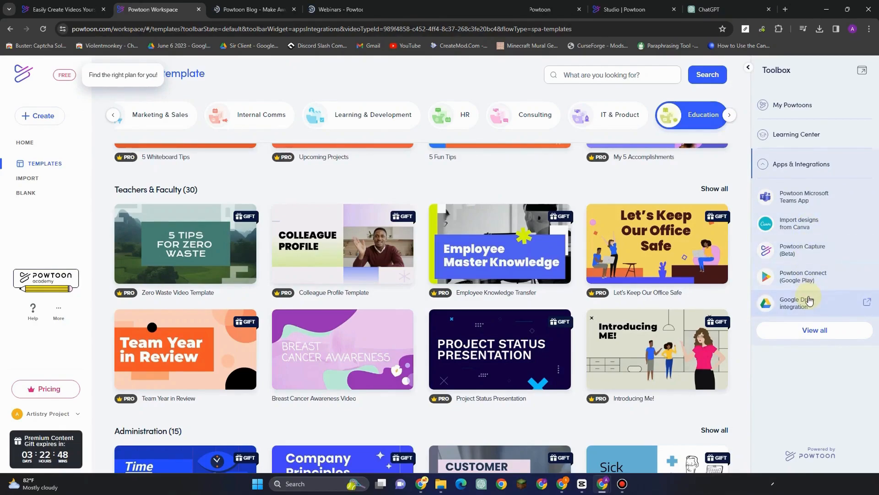
click(813, 327)
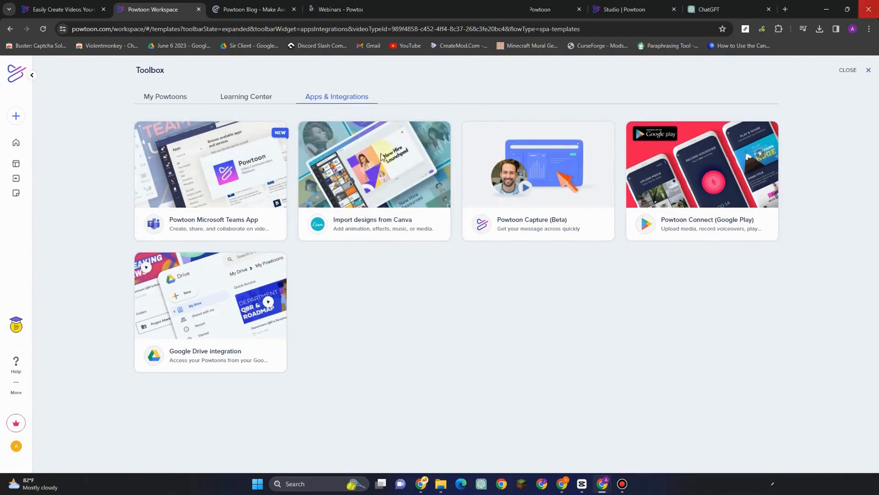
click(359, 192)
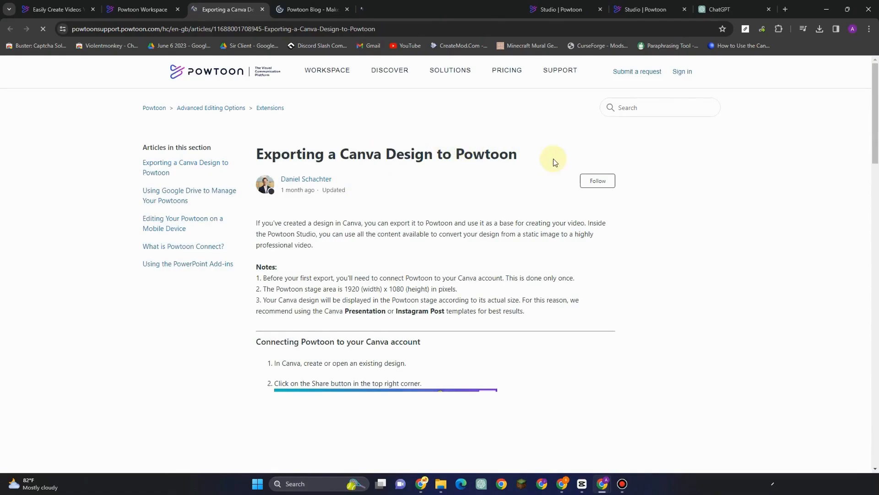
scroll(453, 279, down, 4)
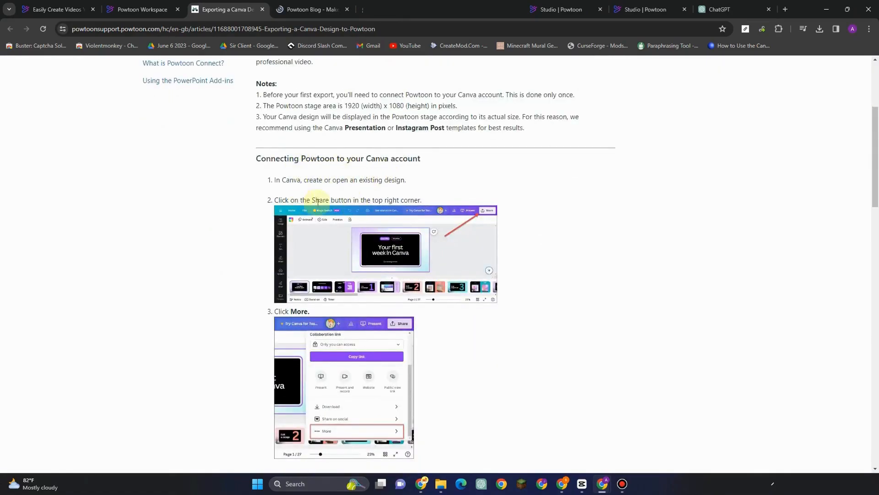
scroll(422, 249, down, 5)
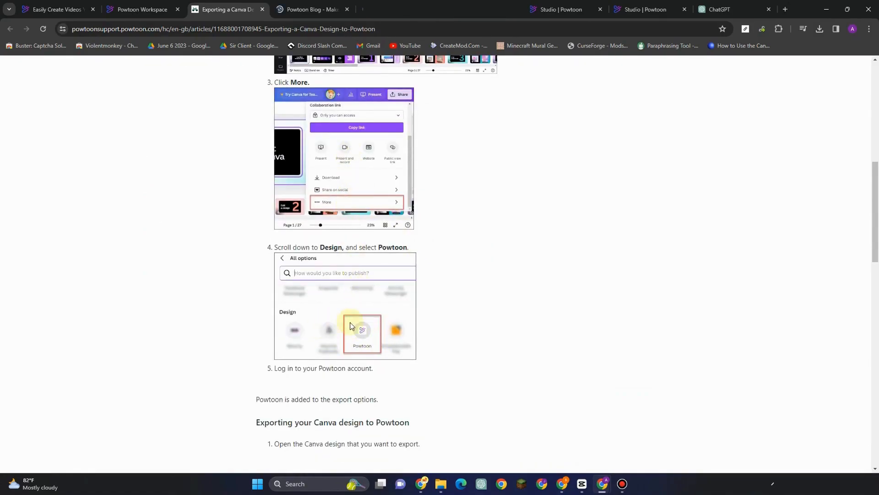
scroll(351, 325, down, 4)
scroll(310, 252, down, 7)
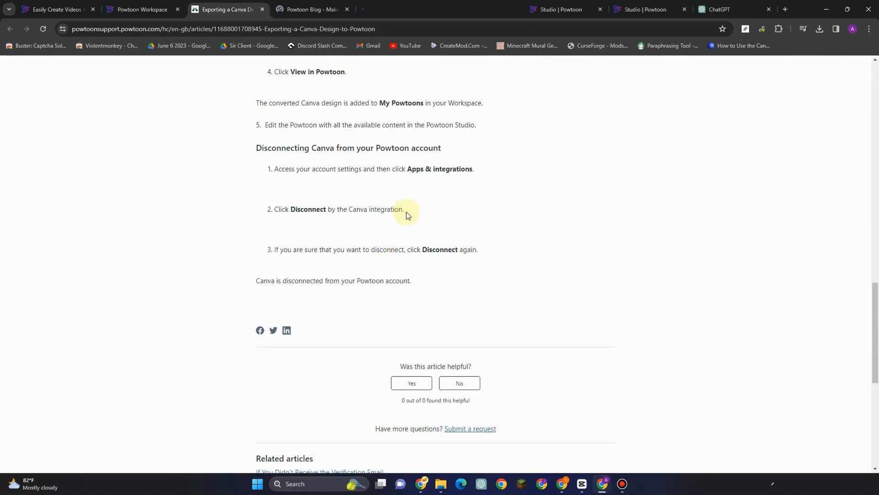
scroll(416, 186, up, 20)
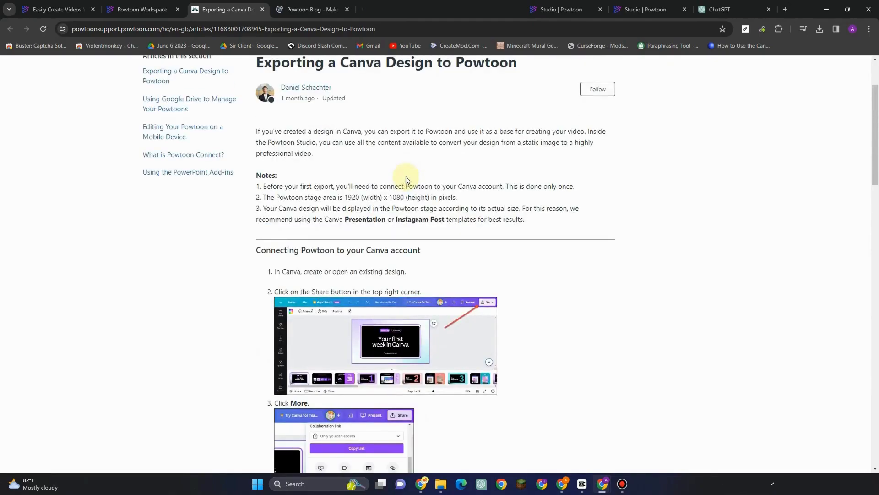
scroll(406, 179, up, 1)
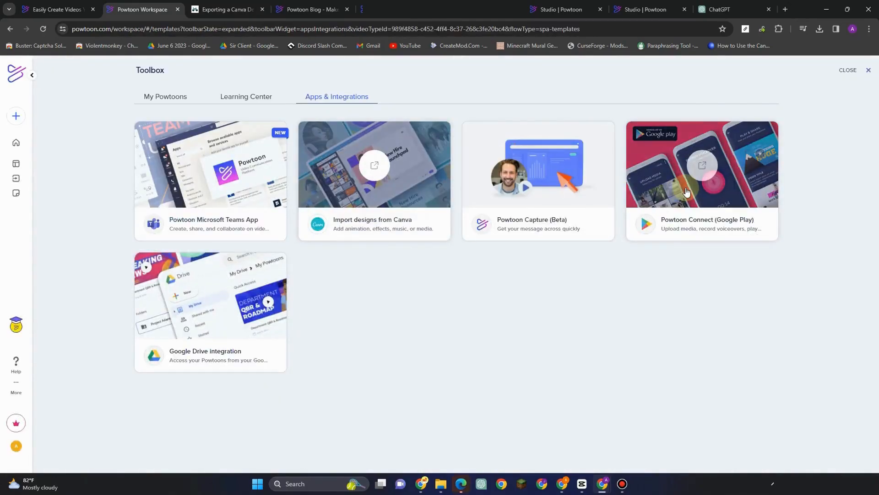
Open the Powtoon Connect page on Google Play, look over Canva's app directory, and return to the Powtoon Workspace
click(683, 199)
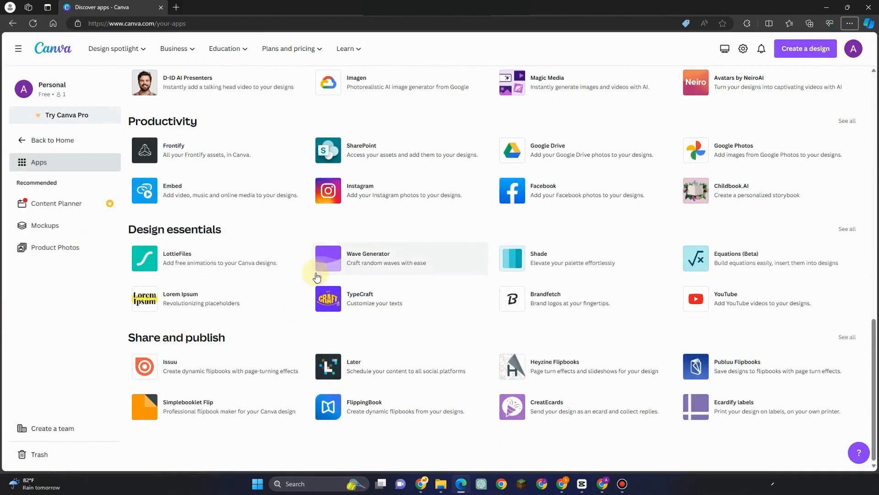
scroll(190, 256, up, 3)
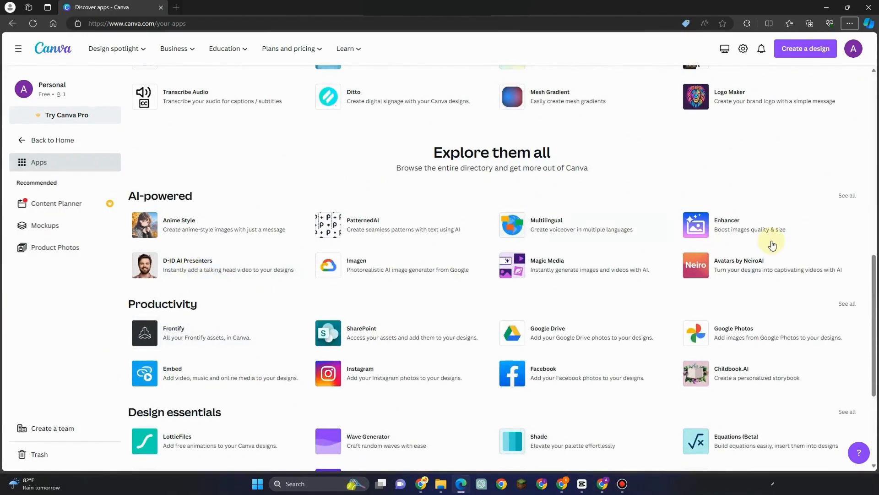
scroll(769, 245, up, 10)
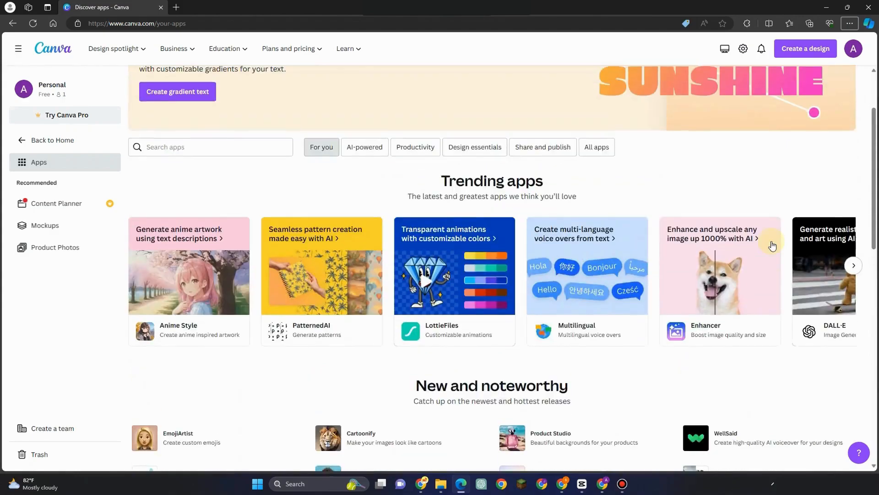
scroll(770, 245, up, 3)
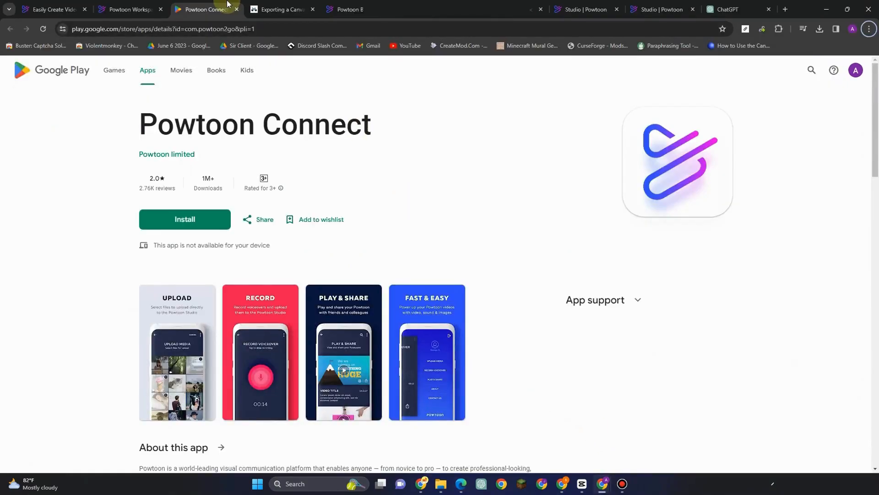
click(127, 9)
click(78, 11)
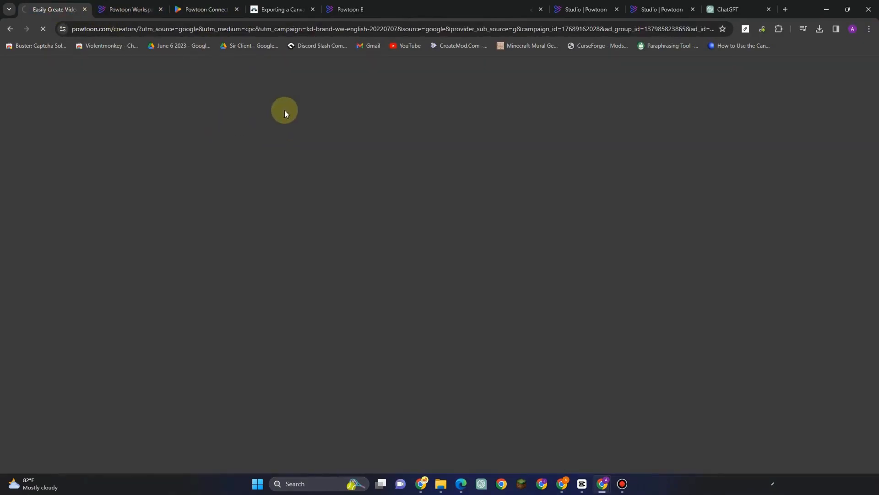
key(ctrl+Tab)
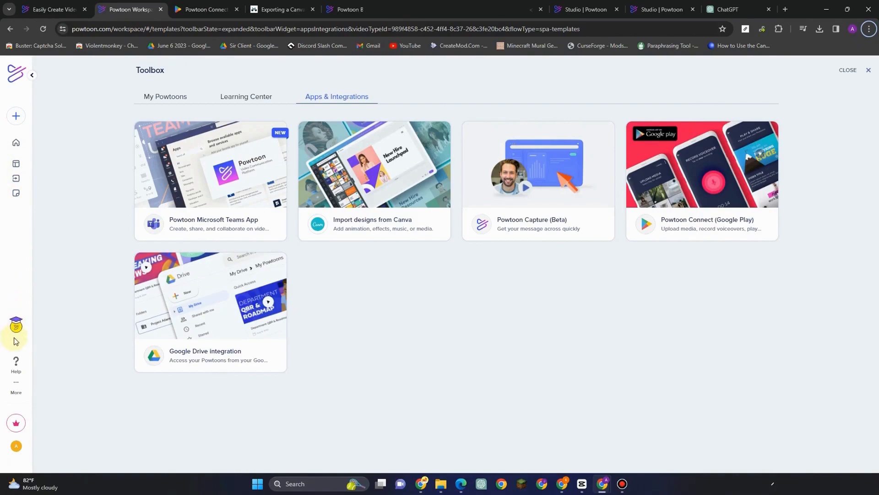
Open the Contact Us support page and look through the fields of its Submit a request form
click(17, 385)
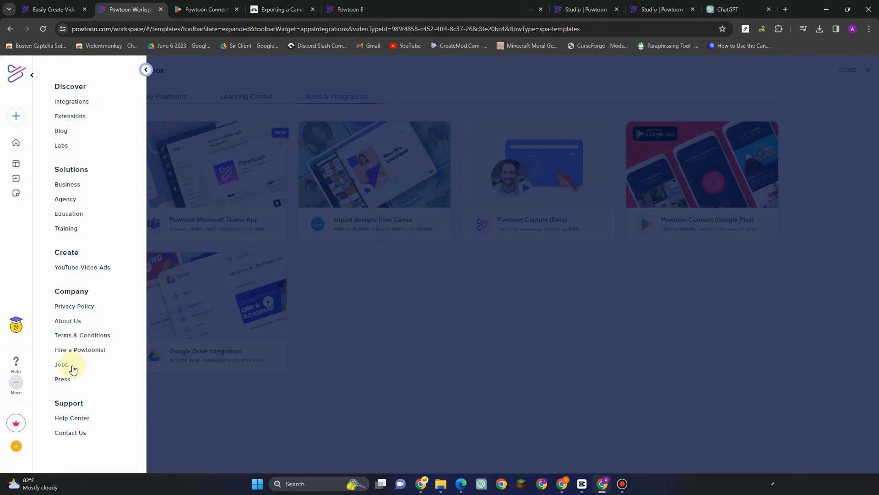
click(70, 433)
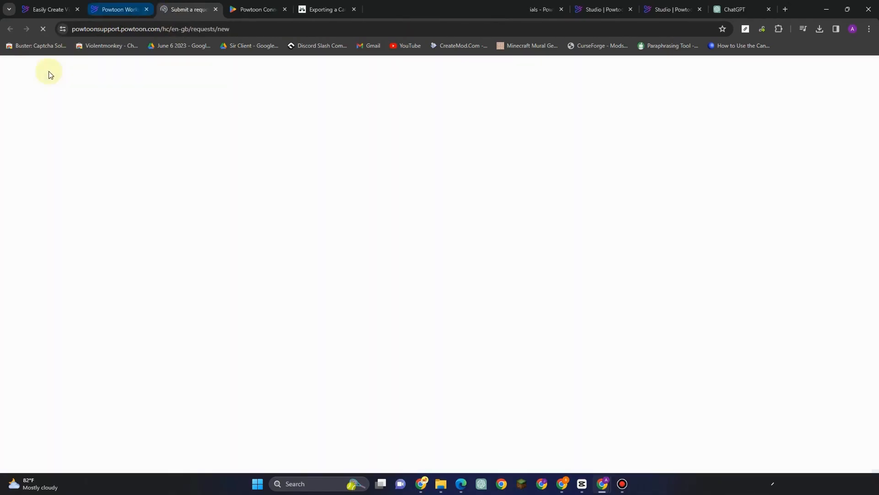
scroll(215, 193, down, 1)
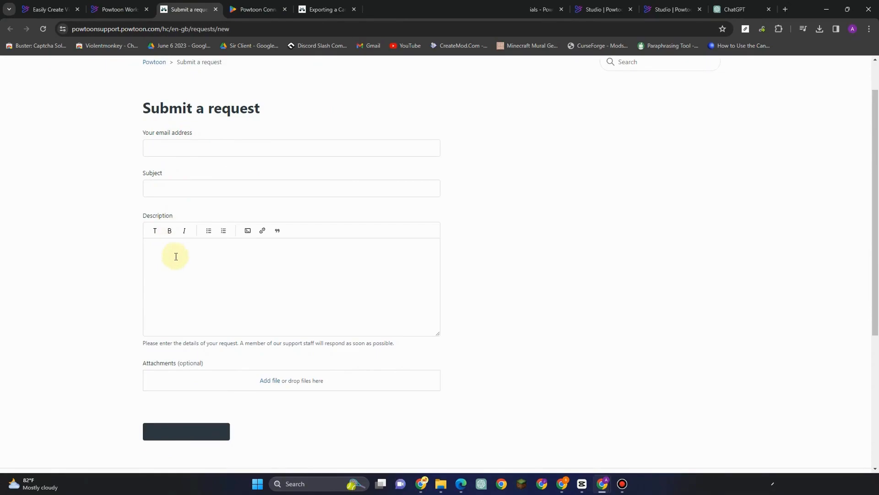
scroll(183, 279, down, 2)
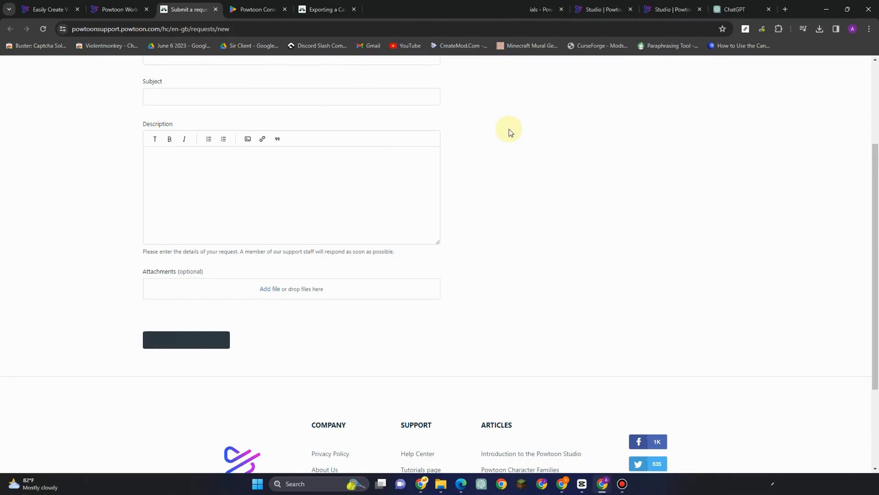
scroll(498, 189, up, 3)
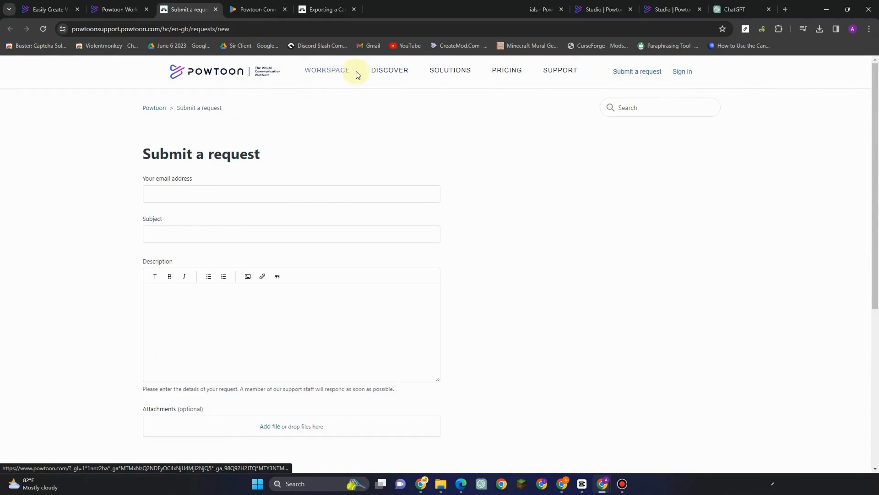
mouse_move(566, 75)
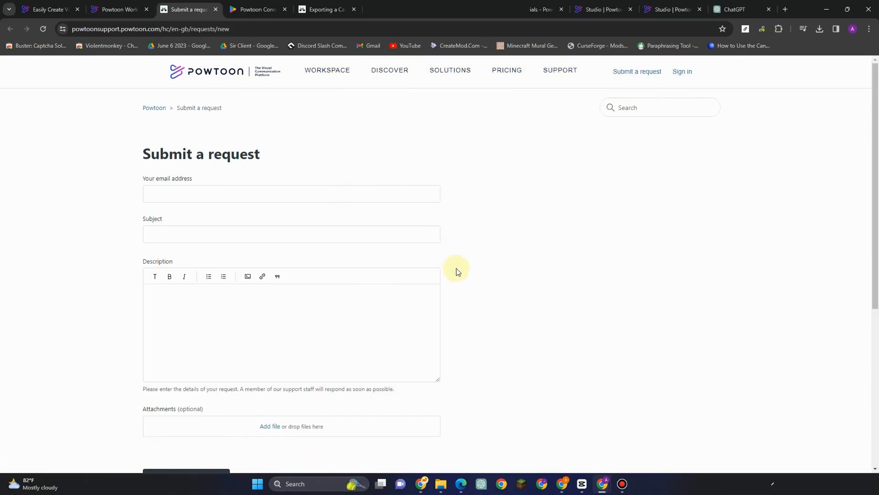
scroll(457, 279, down, 3)
scroll(457, 278, down, 3)
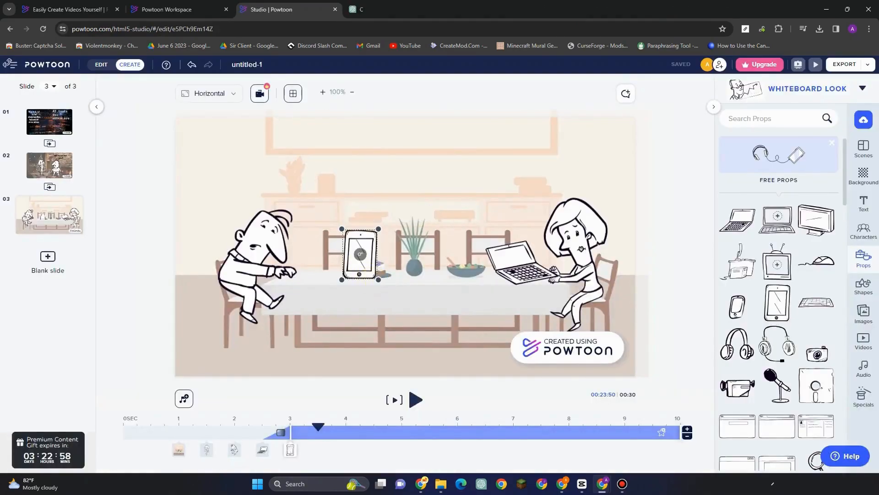
Tilt the tablet at the seated man's hands on slide 3 and add an enlarged television prop above the table
drag(359, 295, 309, 275)
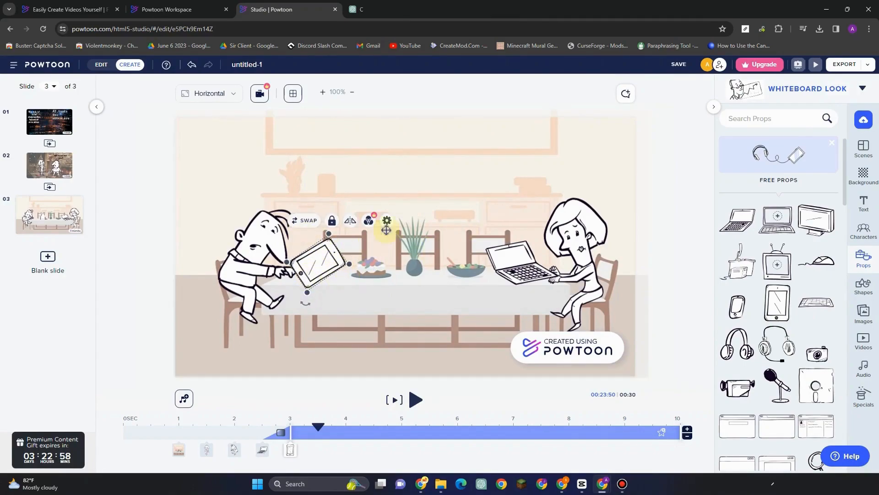
drag(676, 241, 427, 147)
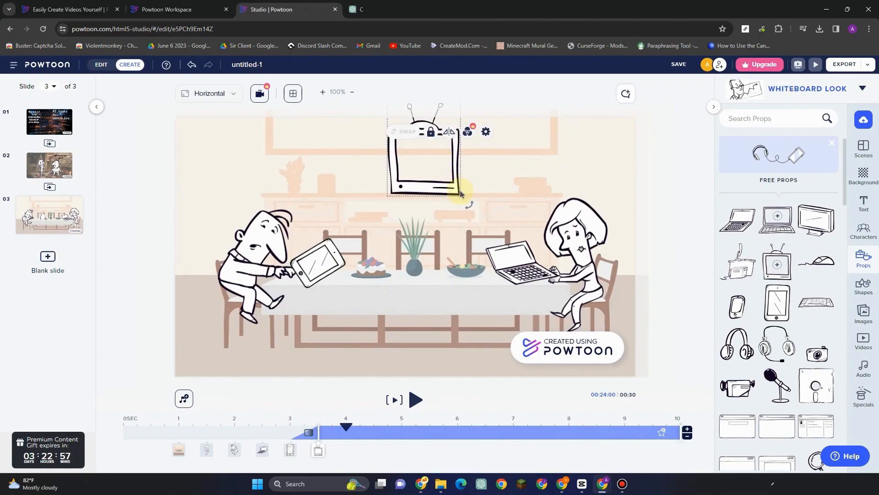
drag(460, 196, 463, 199)
drag(451, 153, 455, 158)
drag(465, 111, 474, 139)
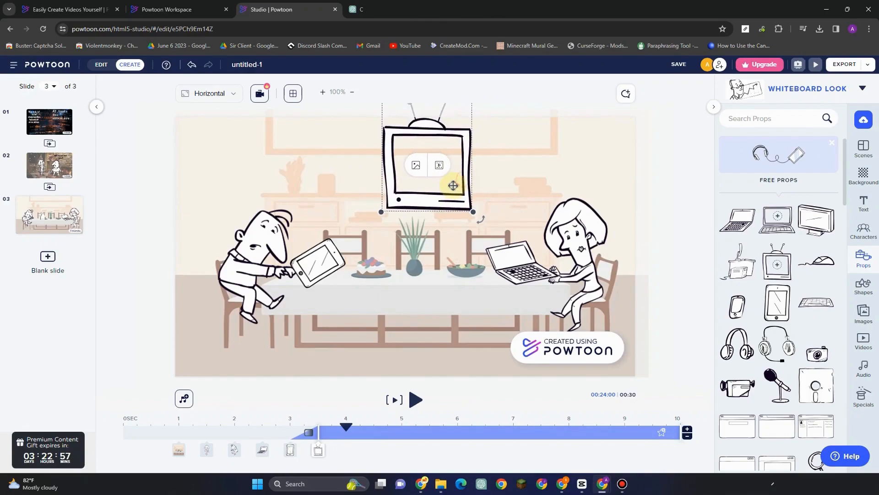
drag(456, 186, 445, 186)
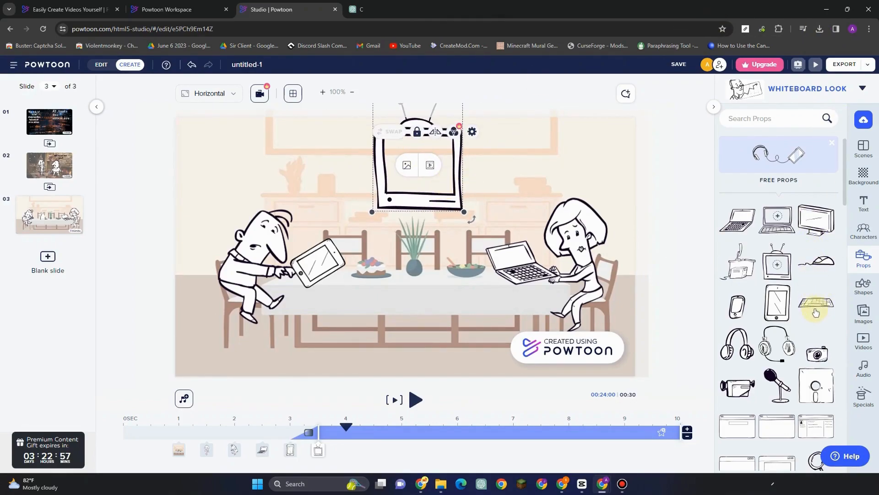
Add a camera prop beside the television and view the settings available for all of the slide's objects together
drag(820, 348, 480, 164)
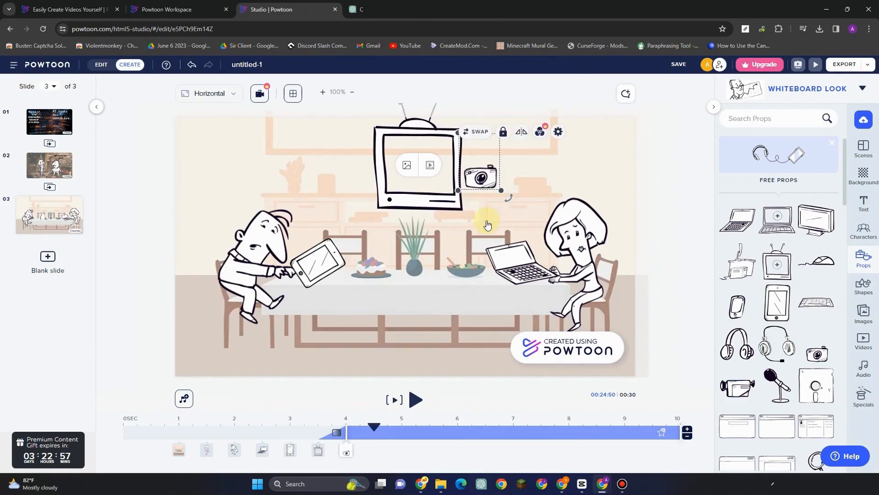
click(505, 196)
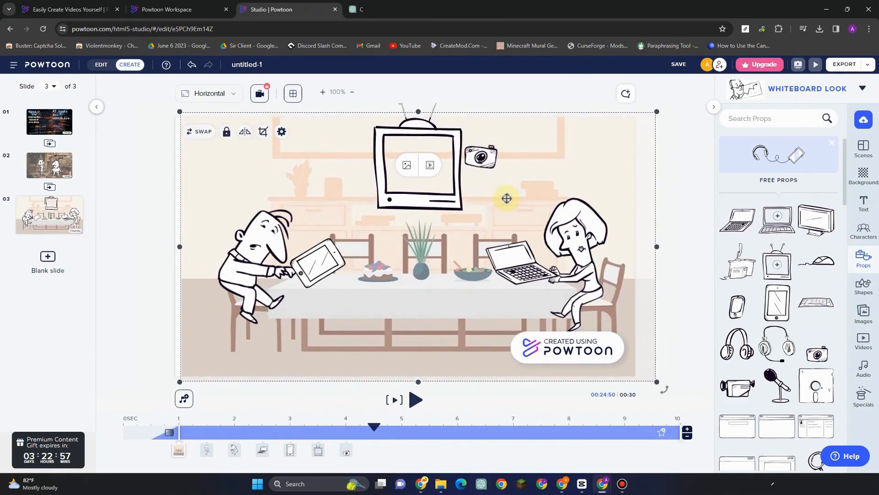
key(ctrl+a)
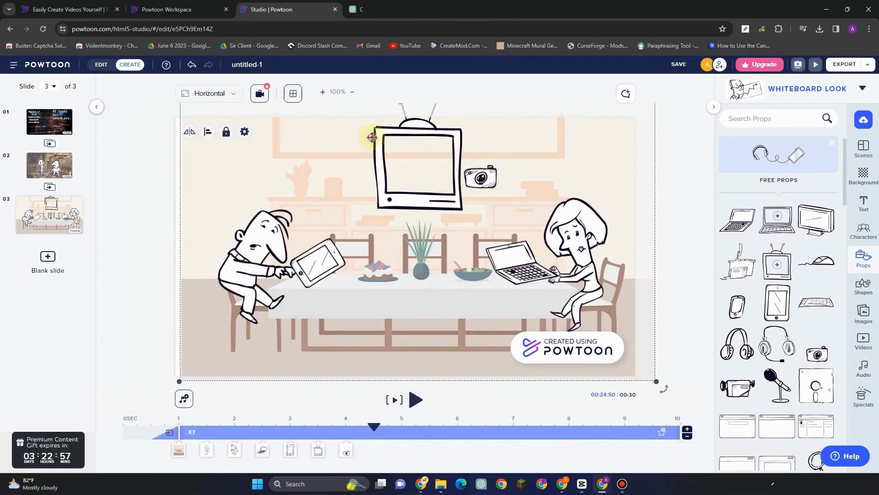
click(245, 131)
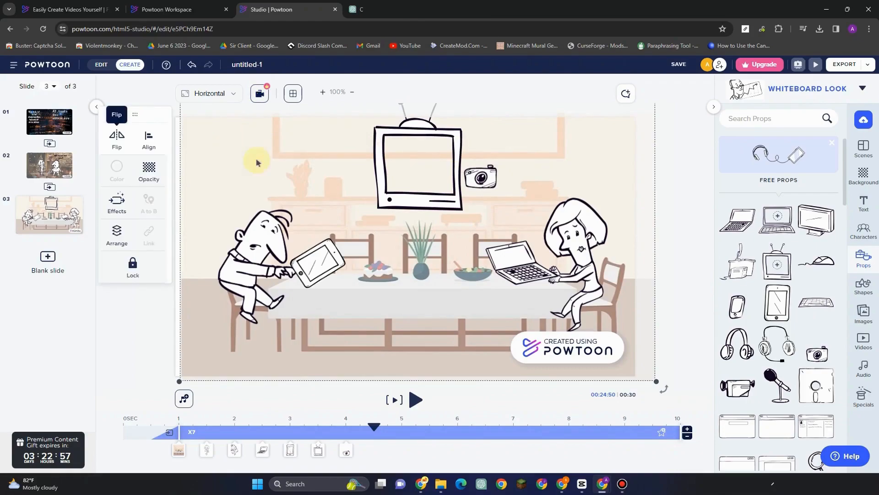
click(398, 169)
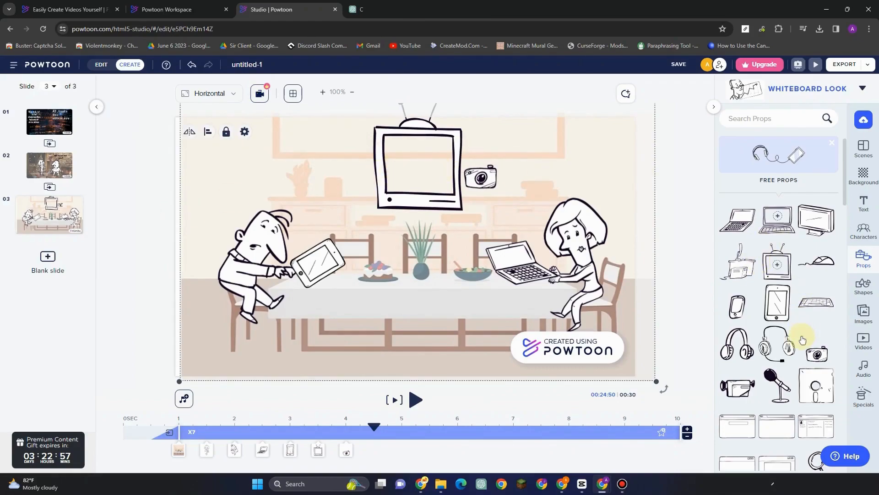
Add a cardboard box prop above the seated man and a slightly reduced stack of papers on the table beside the laptop
scroll(802, 340, down, 1)
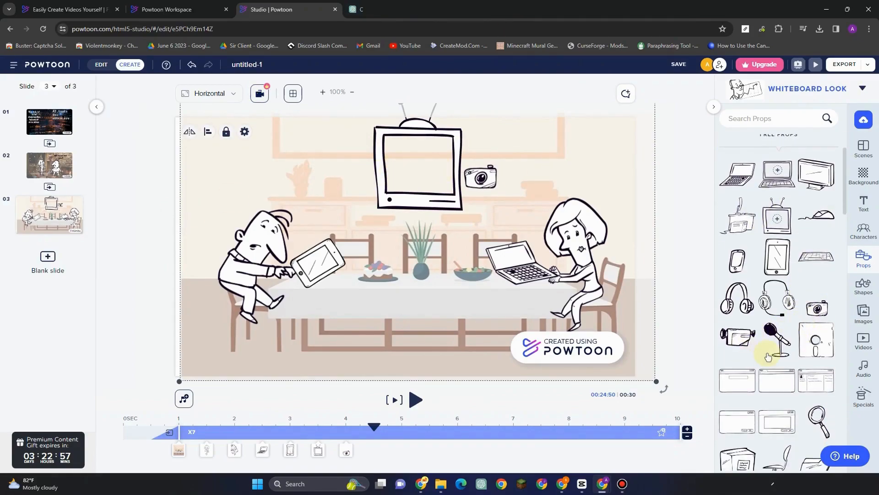
scroll(774, 351, down, 3)
drag(747, 341, 296, 173)
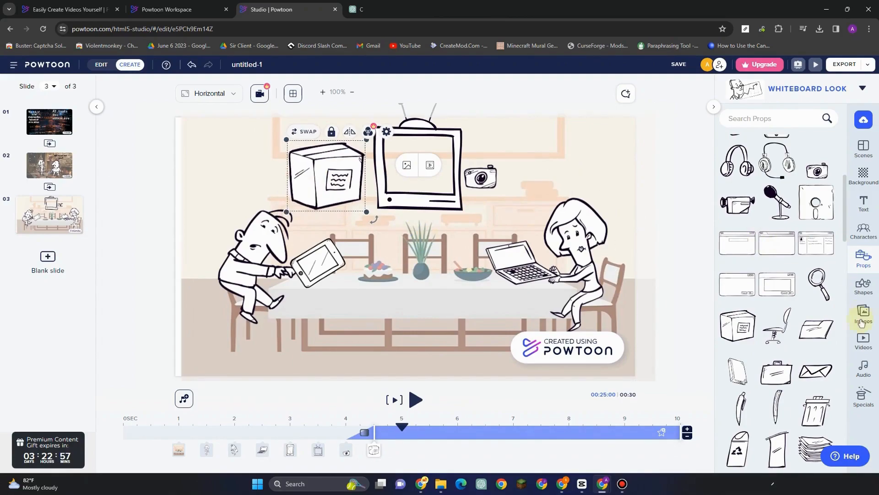
scroll(810, 297, down, 4)
drag(817, 275, 472, 275)
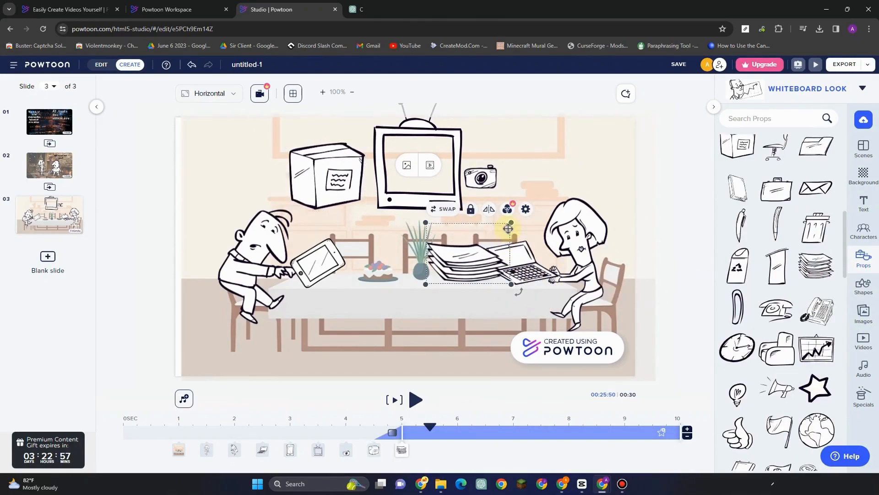
drag(511, 223, 503, 228)
drag(483, 273, 483, 290)
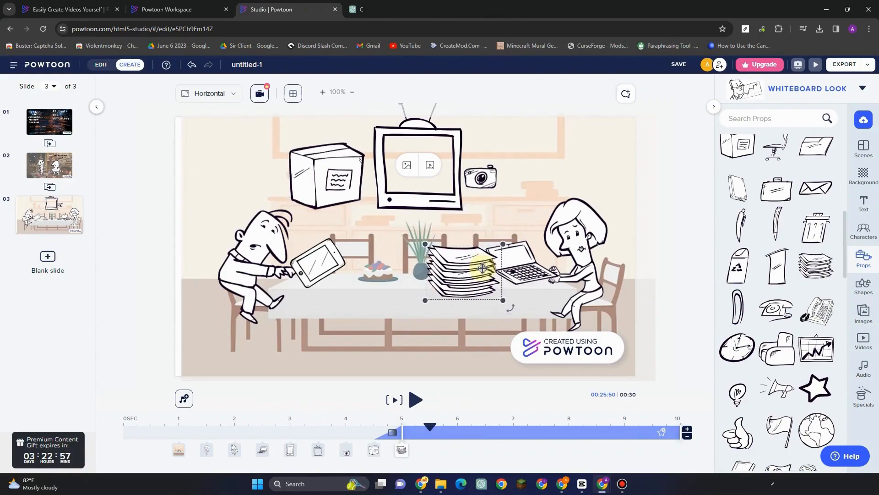
Add a rising line chart prop on the wall above the woman and a steaming coffee mug on the table
drag(809, 353, 598, 149)
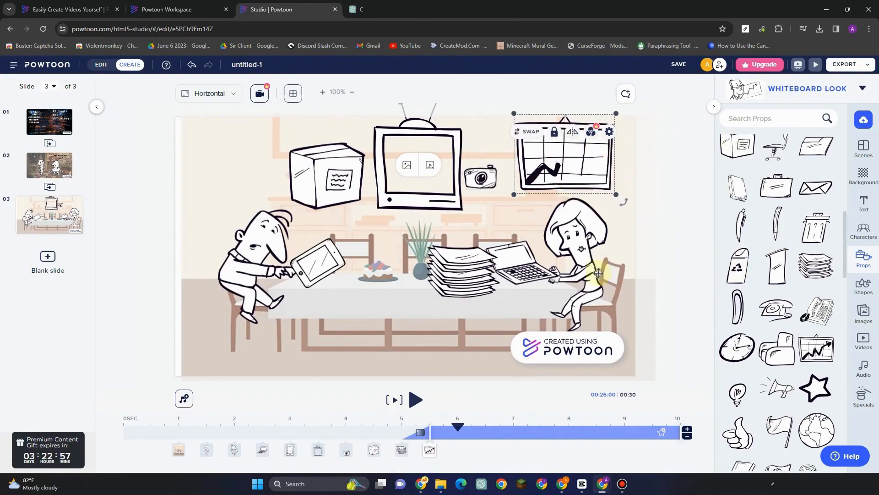
scroll(820, 293, down, 4)
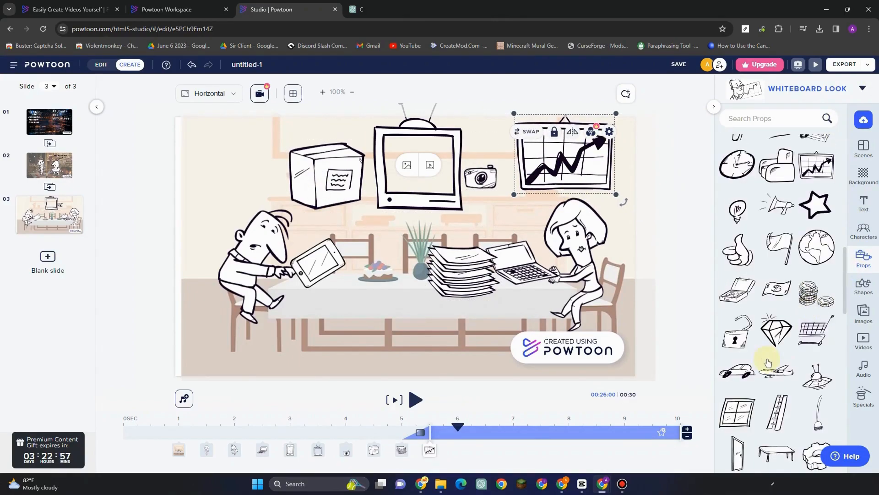
scroll(772, 360, down, 6)
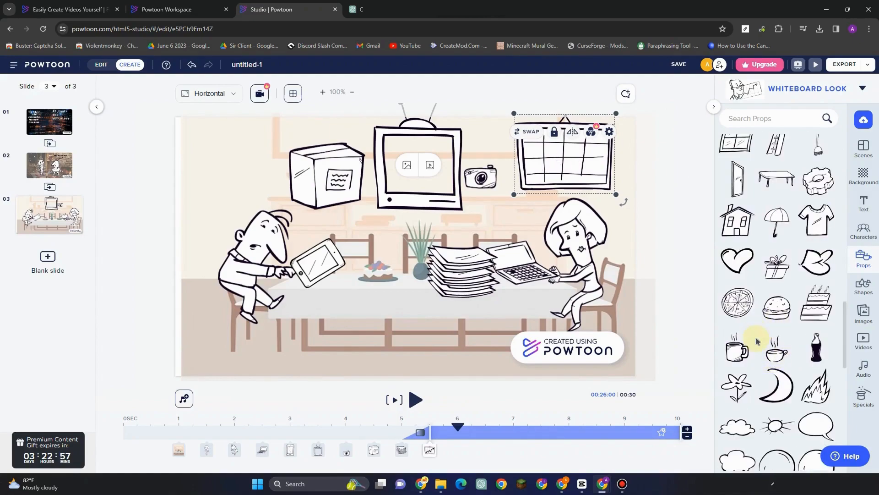
drag(743, 349, 375, 258)
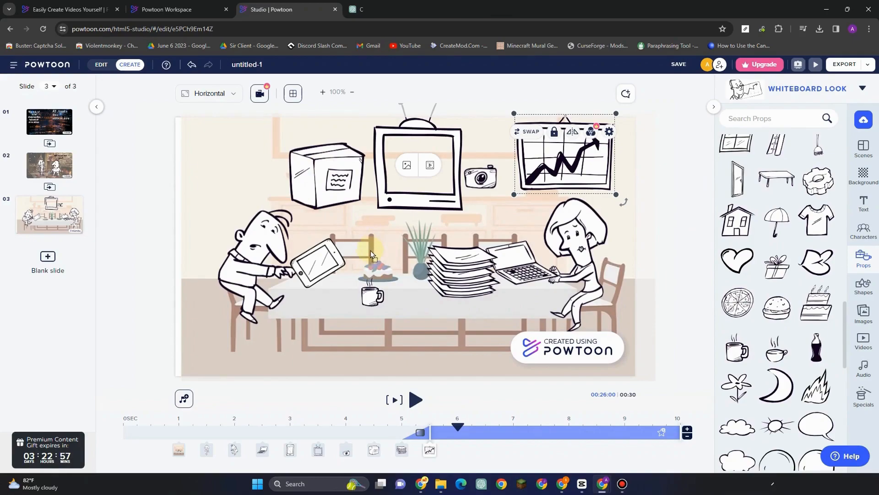
drag(387, 228, 388, 254)
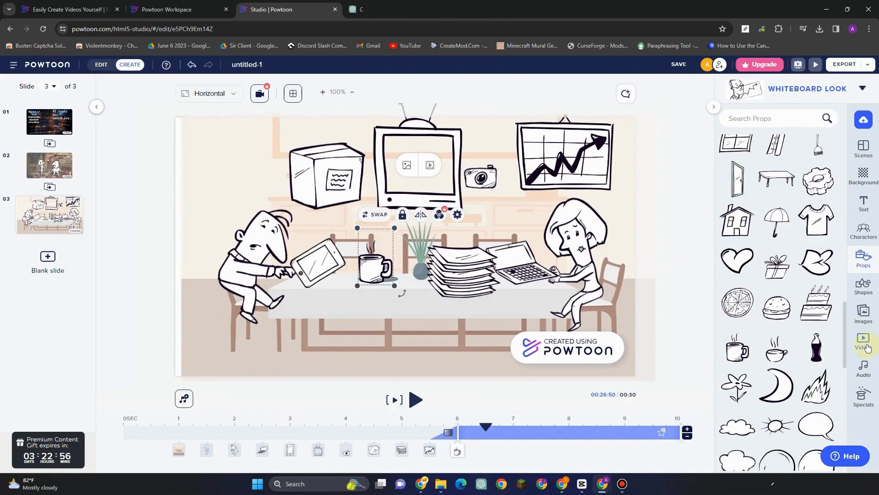
Add the premium music track "It's Easy To Love You" as the soundtrack for the entire video
click(863, 285)
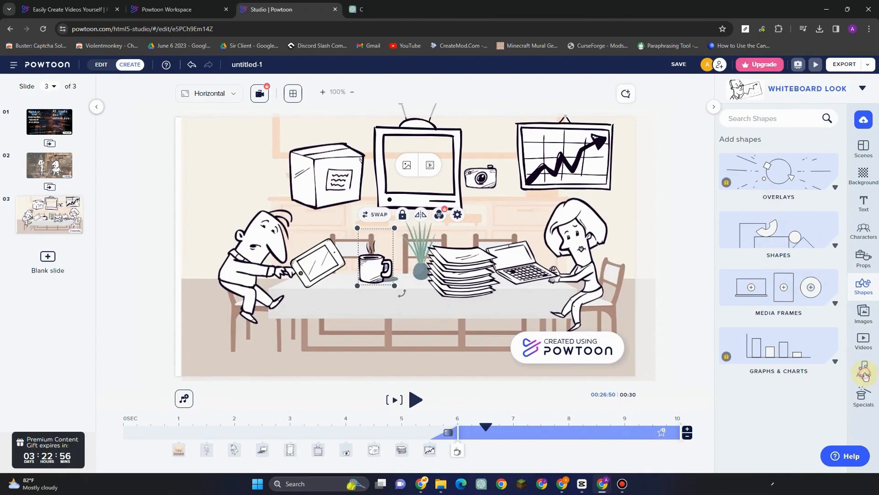
click(864, 374)
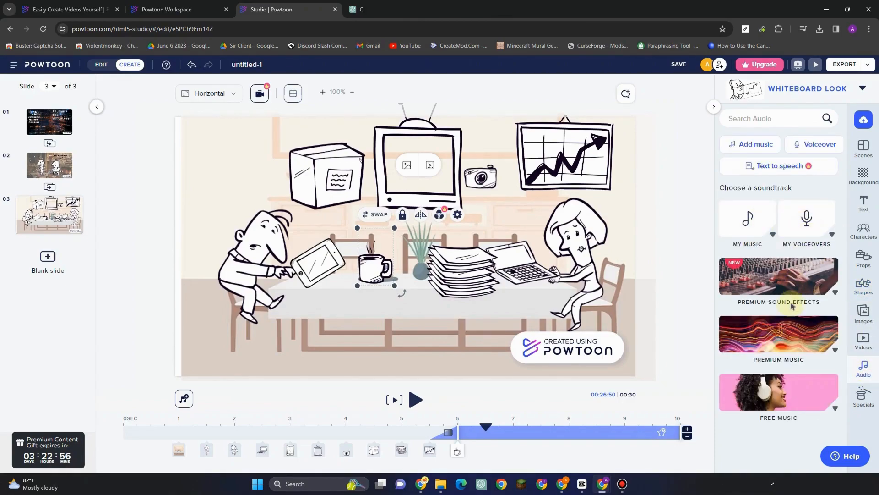
click(785, 334)
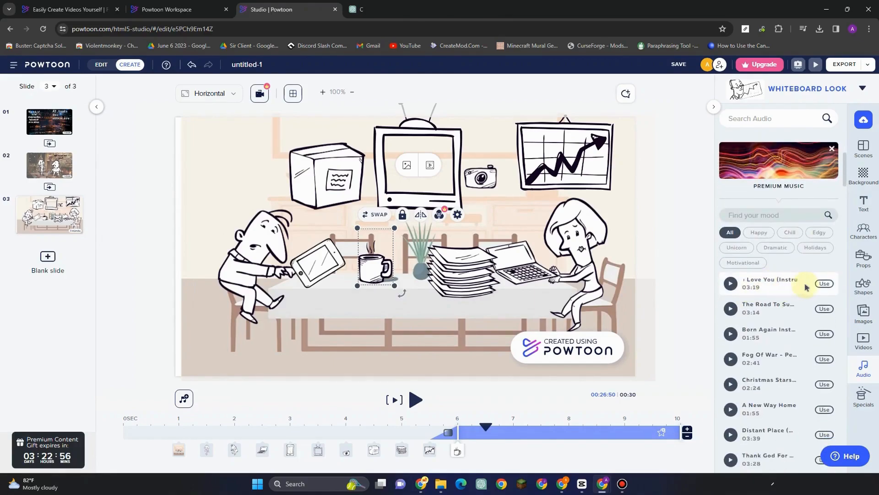
click(818, 284)
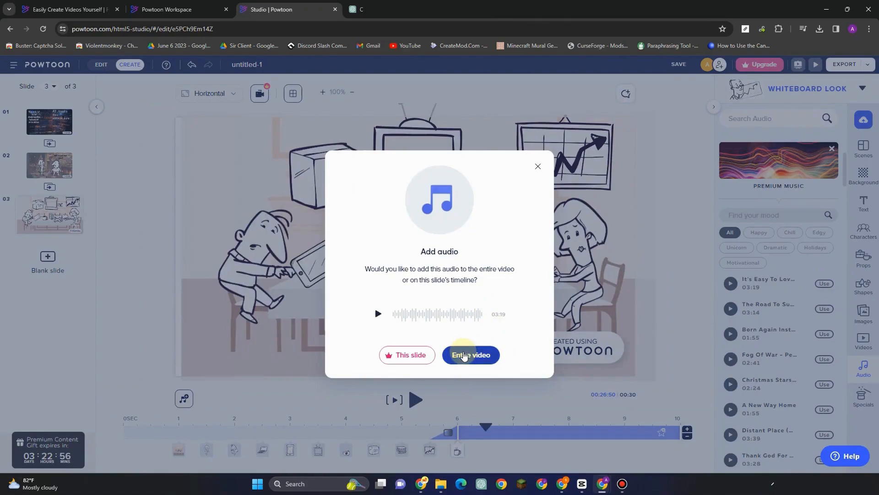
click(463, 356)
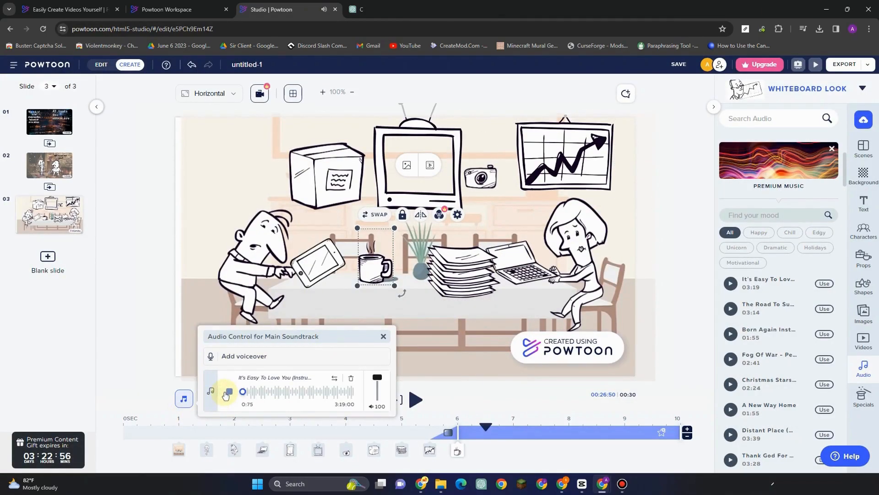
click(382, 337)
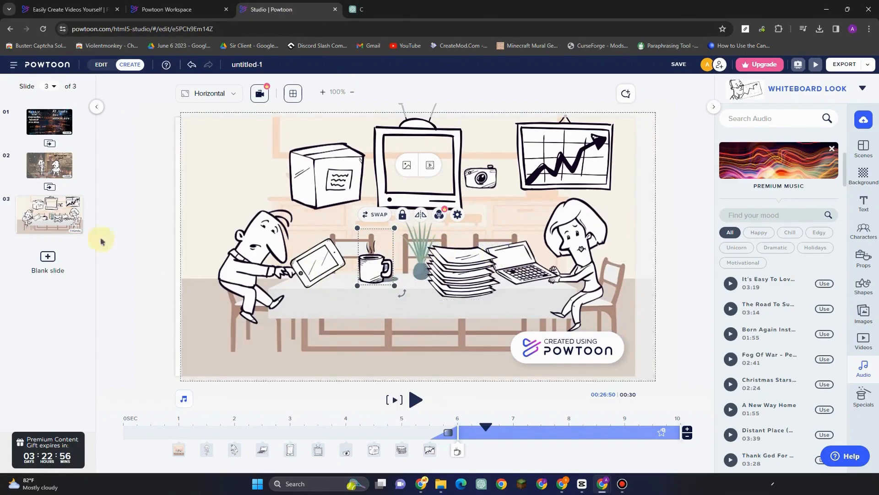
Preview slides 3, 1 and 2 with the new soundtrack, and play slide 3 once more
click(395, 400)
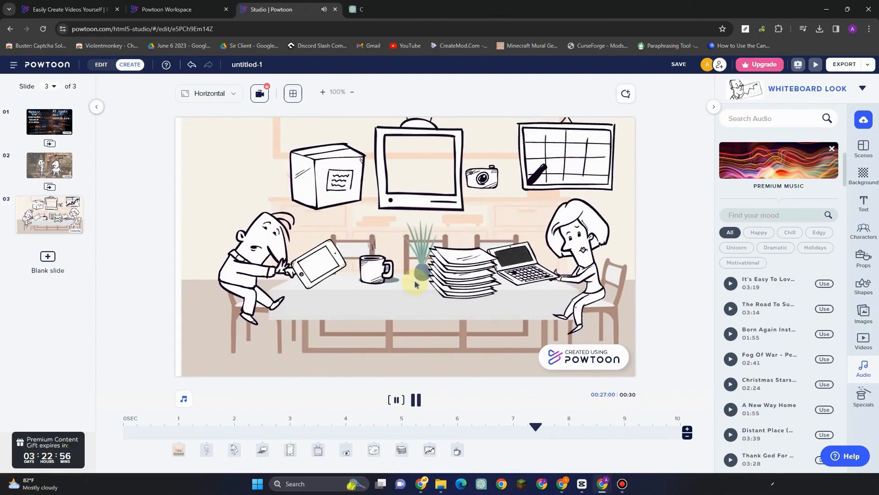
click(415, 284)
click(479, 267)
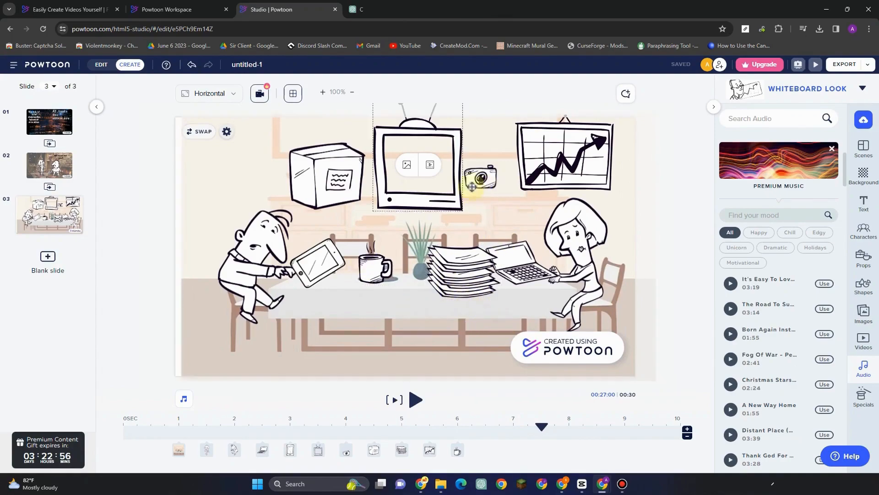
click(50, 122)
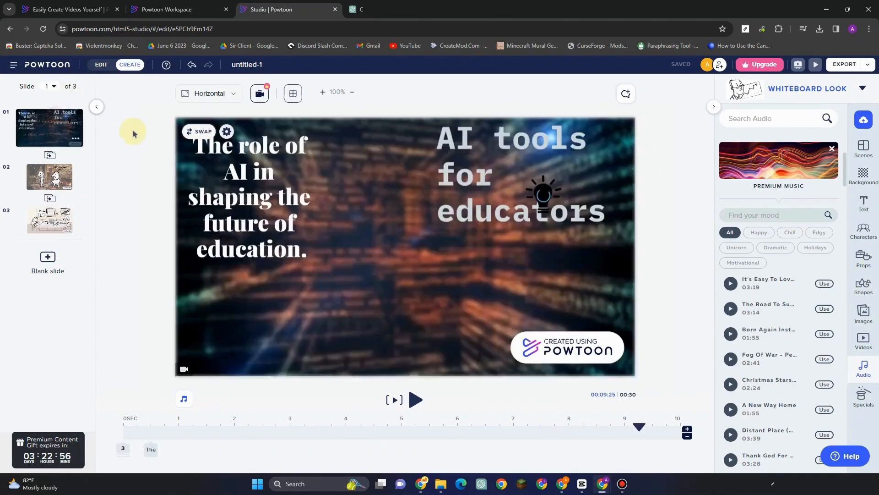
click(396, 402)
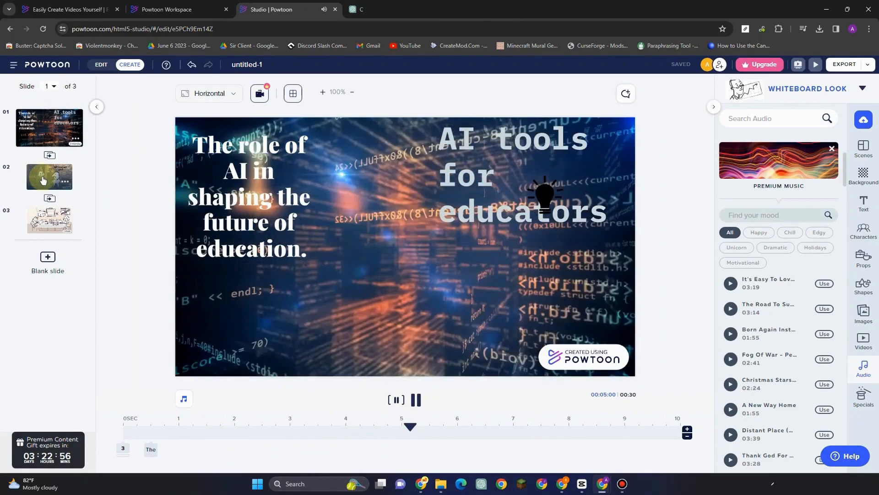
click(42, 178)
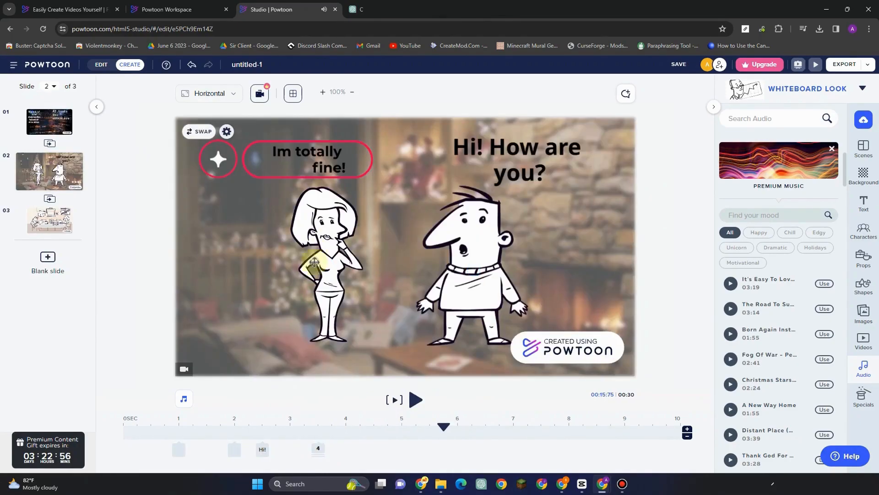
click(395, 400)
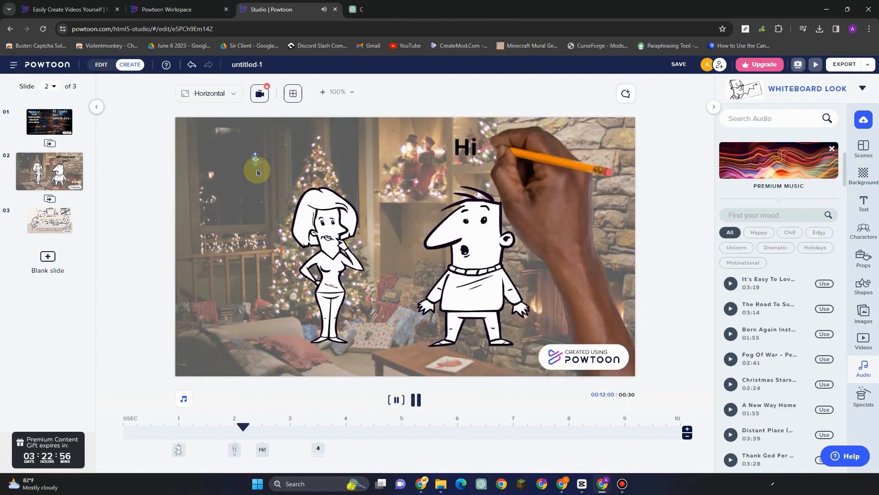
click(50, 224)
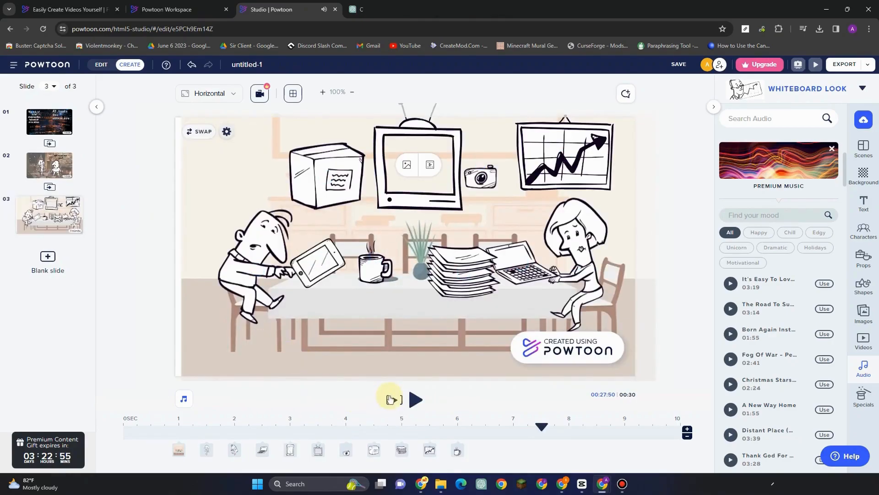
click(392, 400)
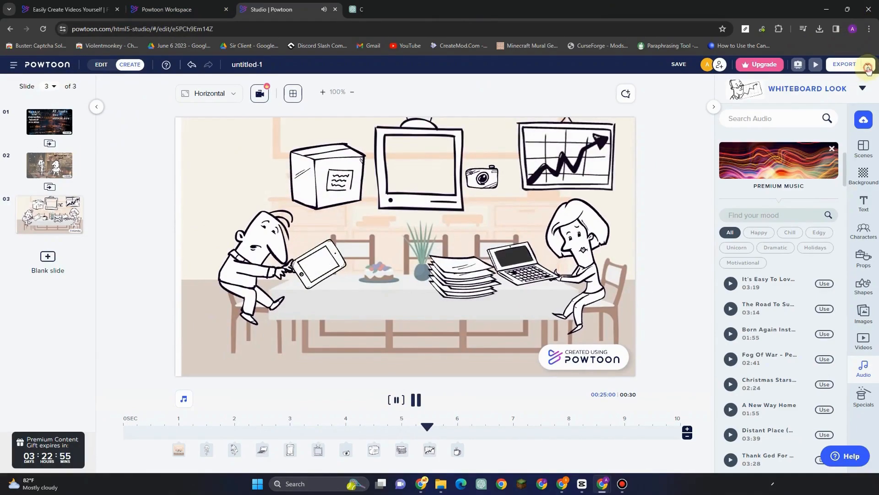
Review the video's export options and choose to share it by link
click(867, 68)
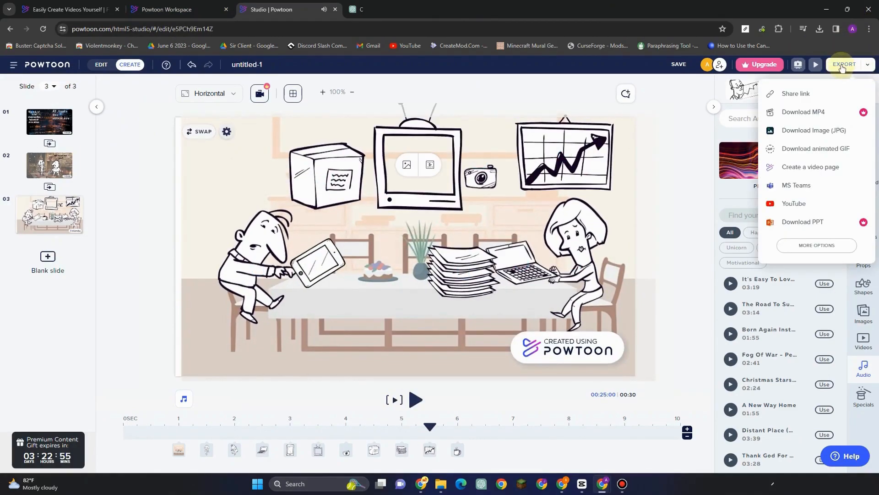
click(797, 98)
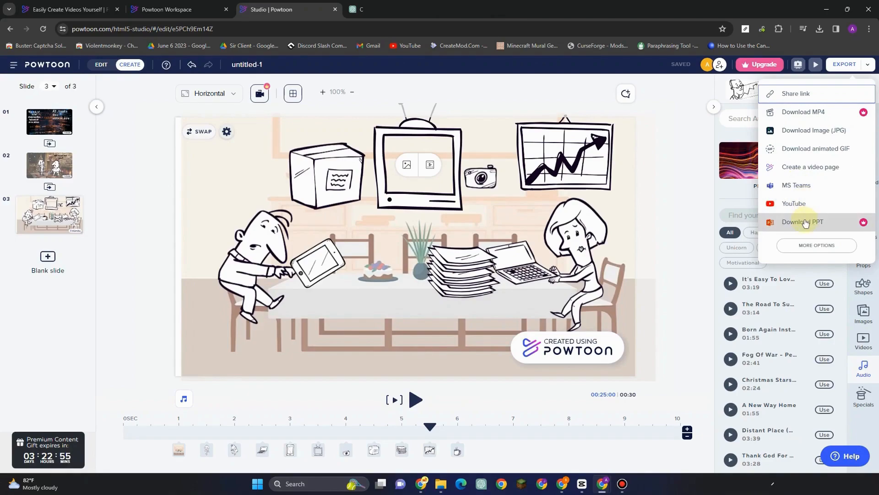
Start uploading the video to YouTube and try to add an account for the upload
click(868, 64)
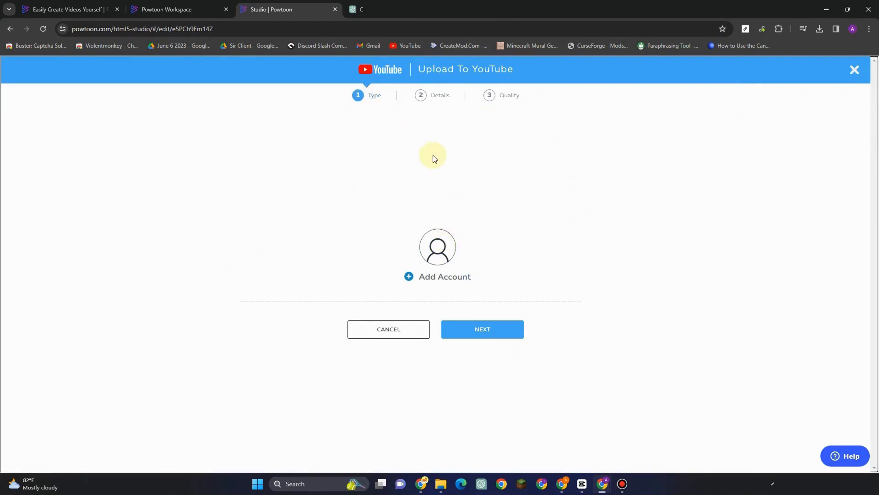
click(490, 329)
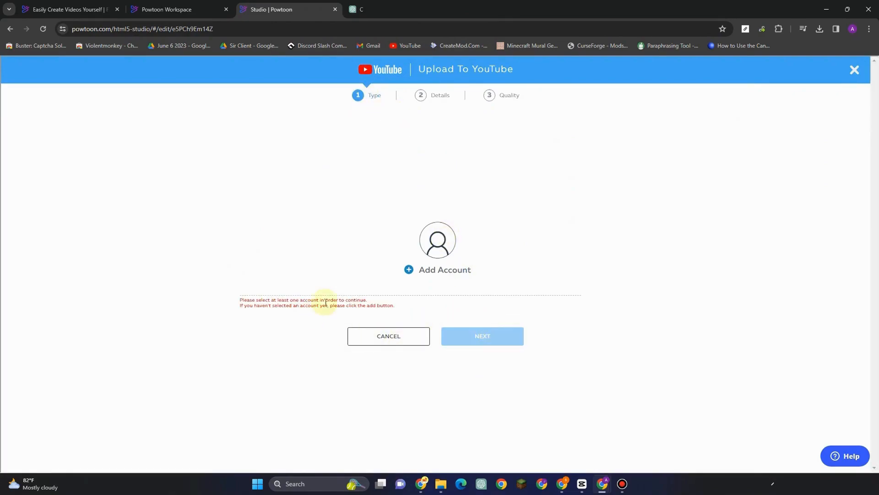
click(421, 250)
click(456, 109)
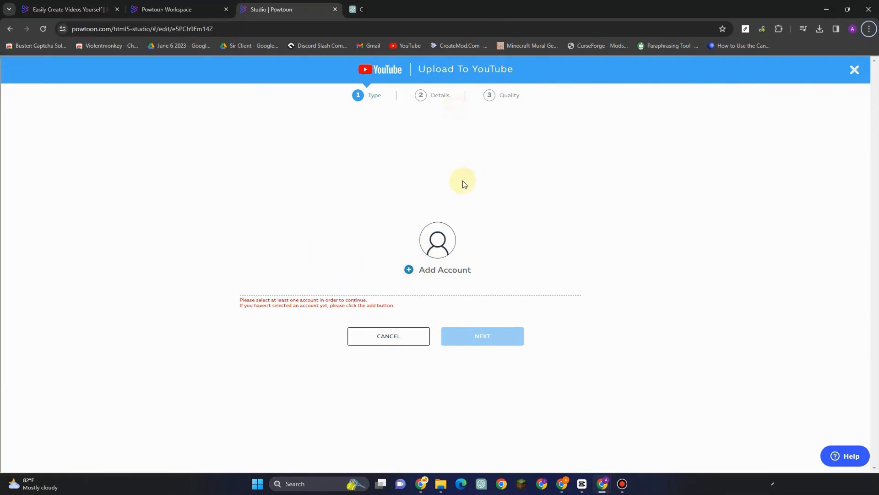